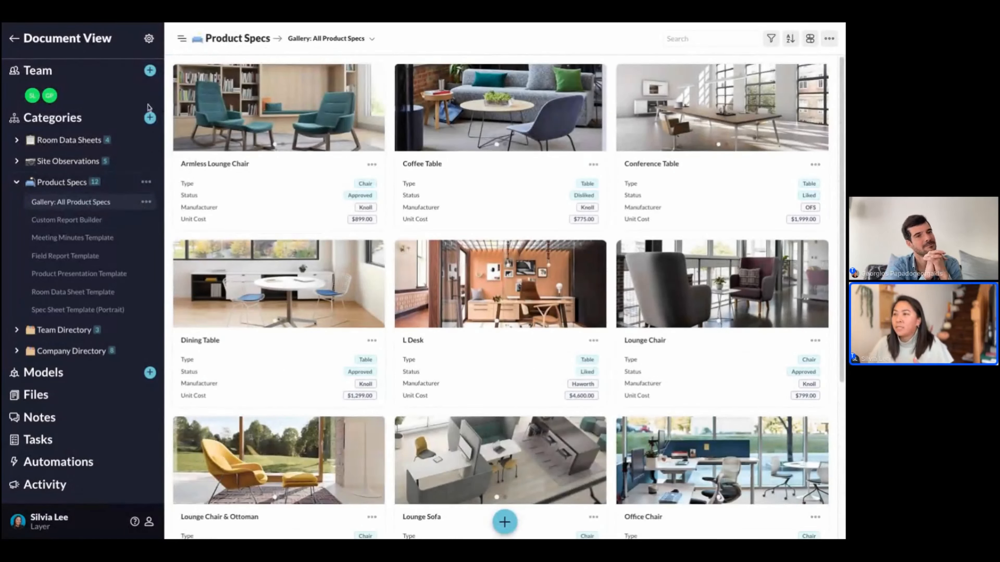
# Step: Look through the Room Data Sheets list, All Observations, the Product Specs gallery and the Room Data Sheets Custom Report Builder view
pyautogui.click(18, 161)
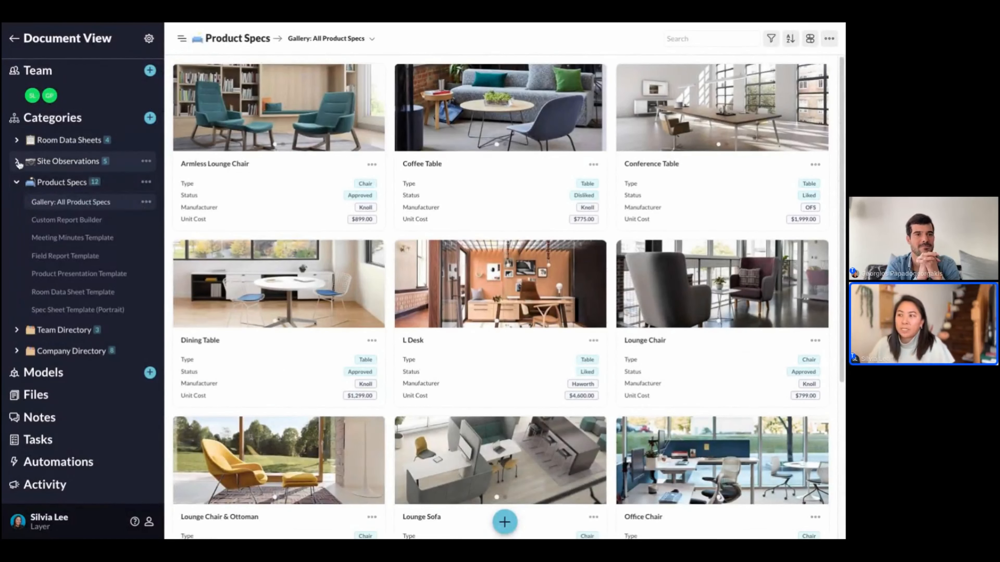
pyautogui.click(17, 140)
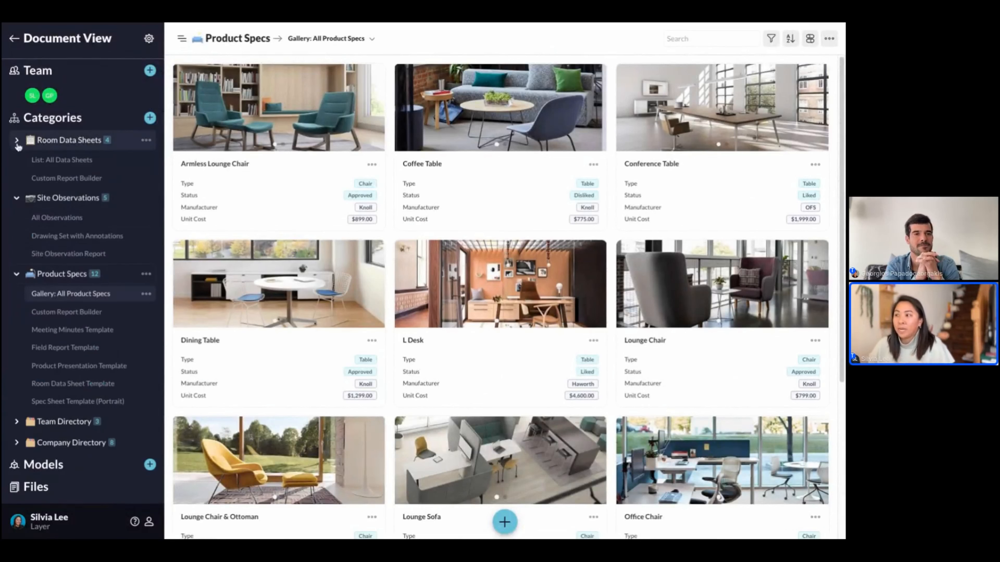
pyautogui.click(78, 161)
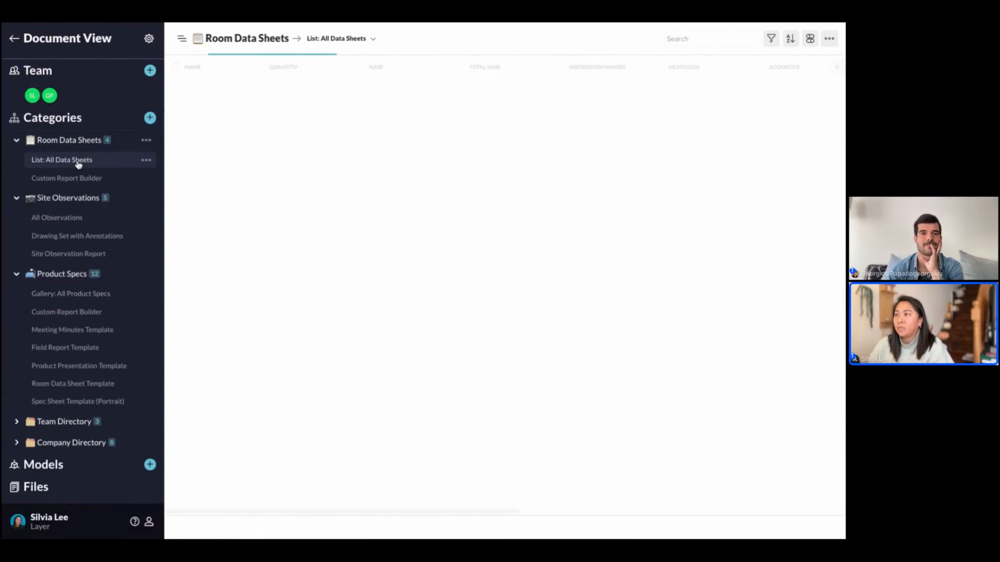
pyautogui.click(85, 148)
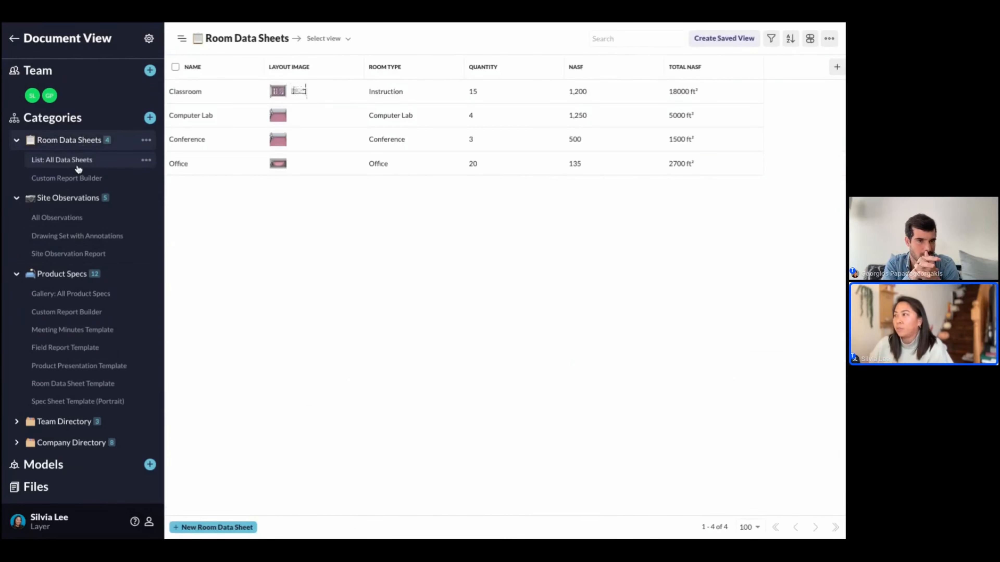
pyautogui.click(73, 220)
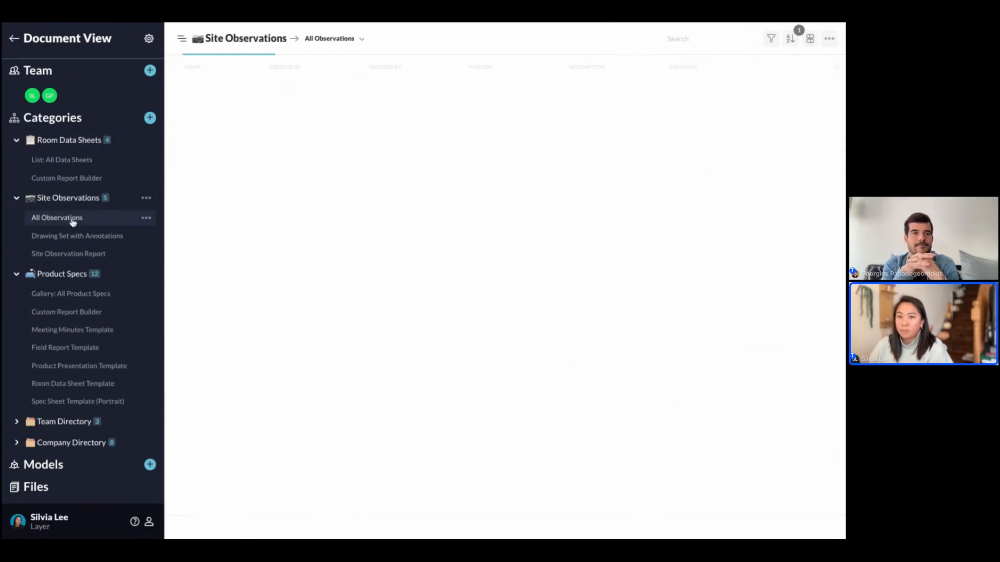
pyautogui.click(80, 296)
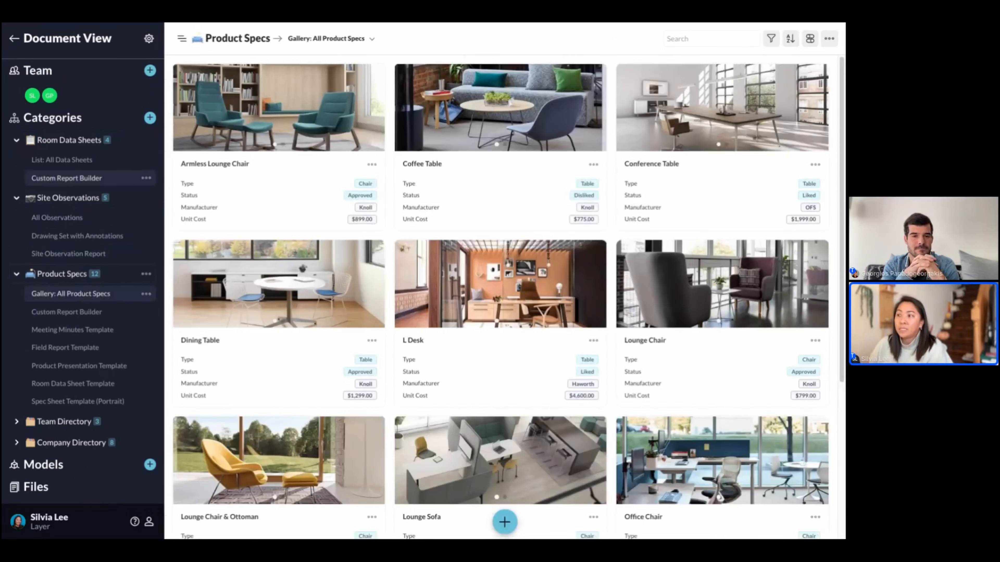
pyautogui.click(66, 179)
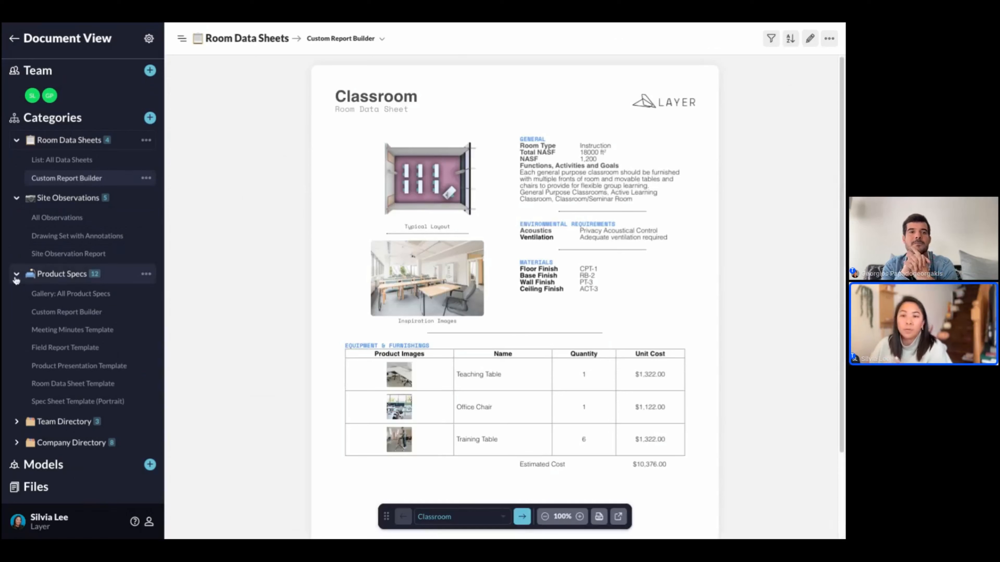
# Step: Collapse Room Data Sheets and Site Observations, and view the Product Specs gallery, Meeting Minutes Template and Field Report Template
pyautogui.click(17, 140)
pyautogui.click(17, 161)
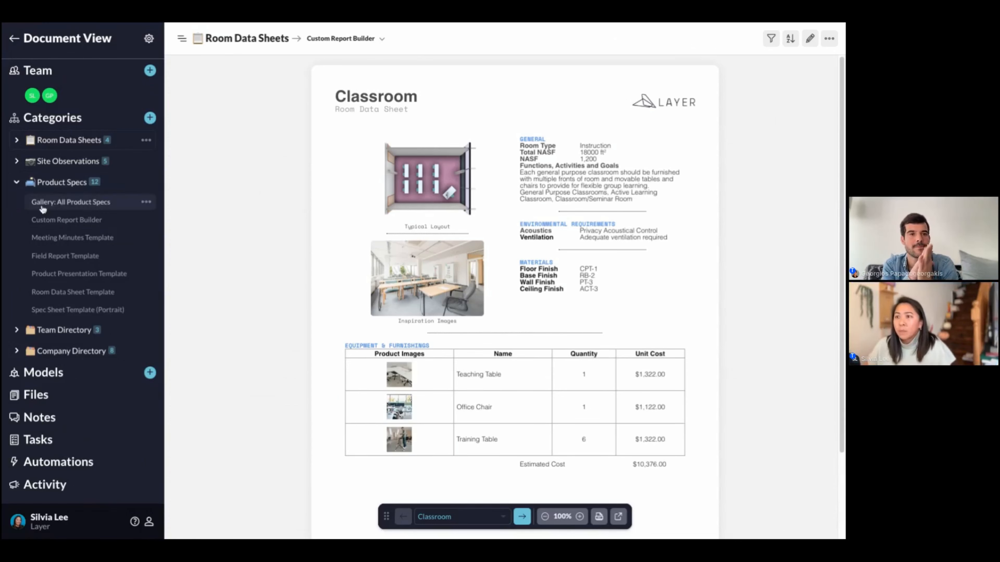
pyautogui.click(75, 202)
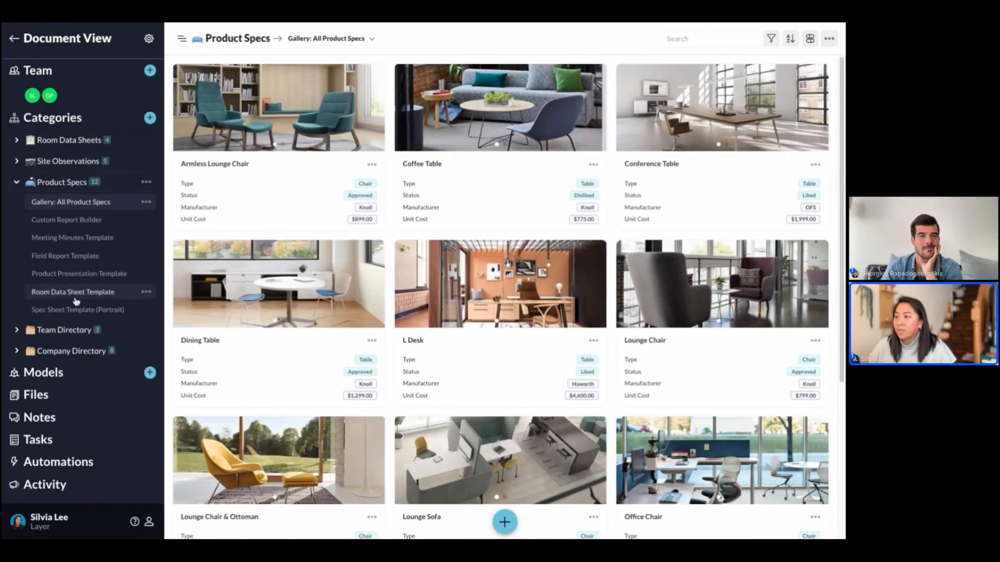
pyautogui.click(74, 239)
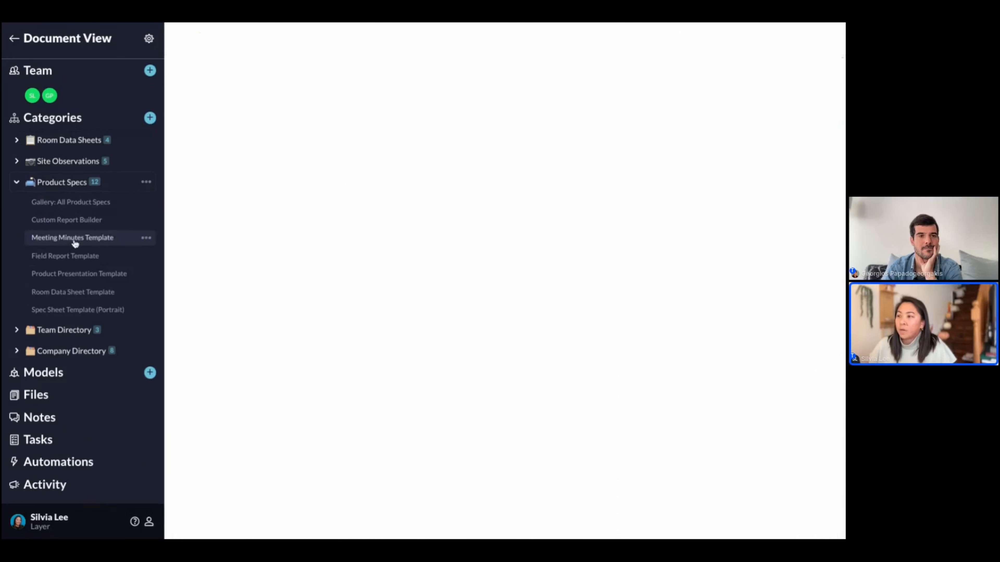
pyautogui.click(76, 260)
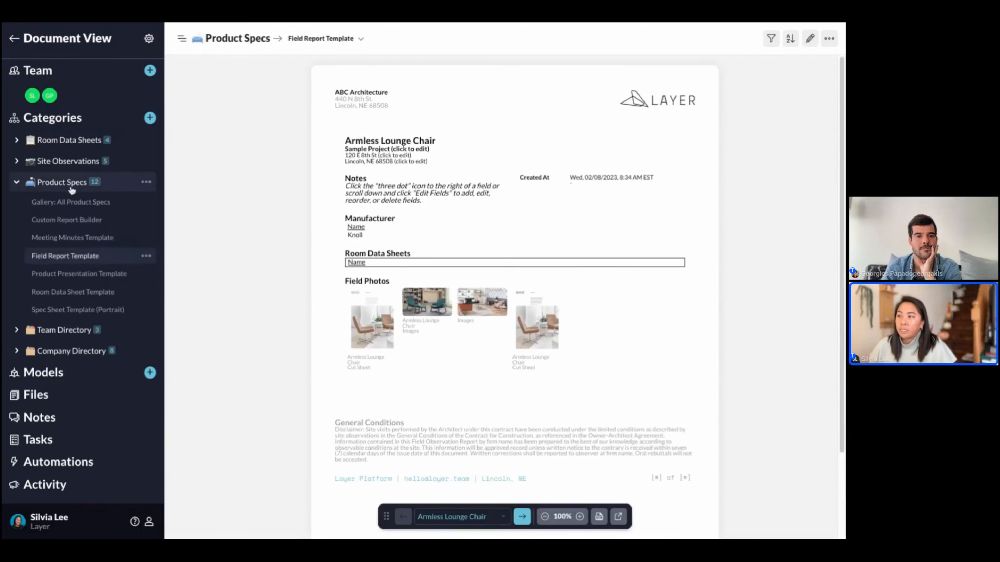
# Step: Create a Document-type view named "Document View From Scratch" in Product Specs and set it up as a blank document
pyautogui.click(71, 190)
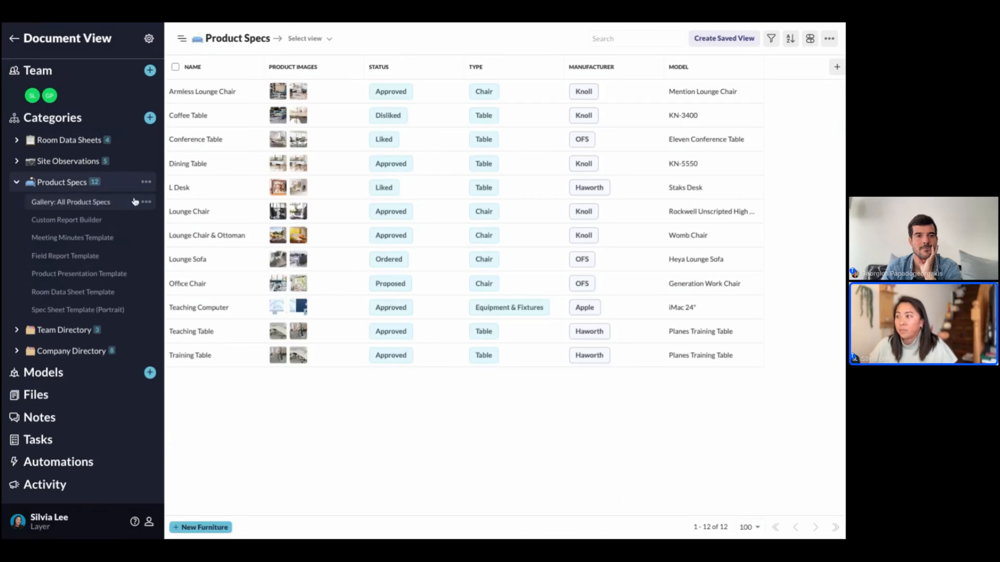
pyautogui.click(149, 185)
pyautogui.click(335, 41)
pyautogui.click(333, 41)
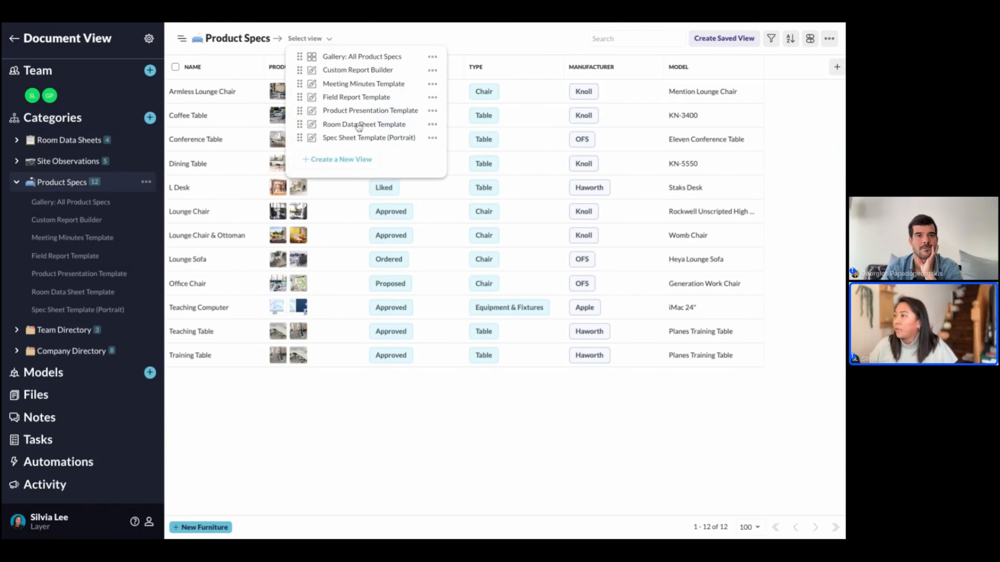
pyautogui.click(352, 160)
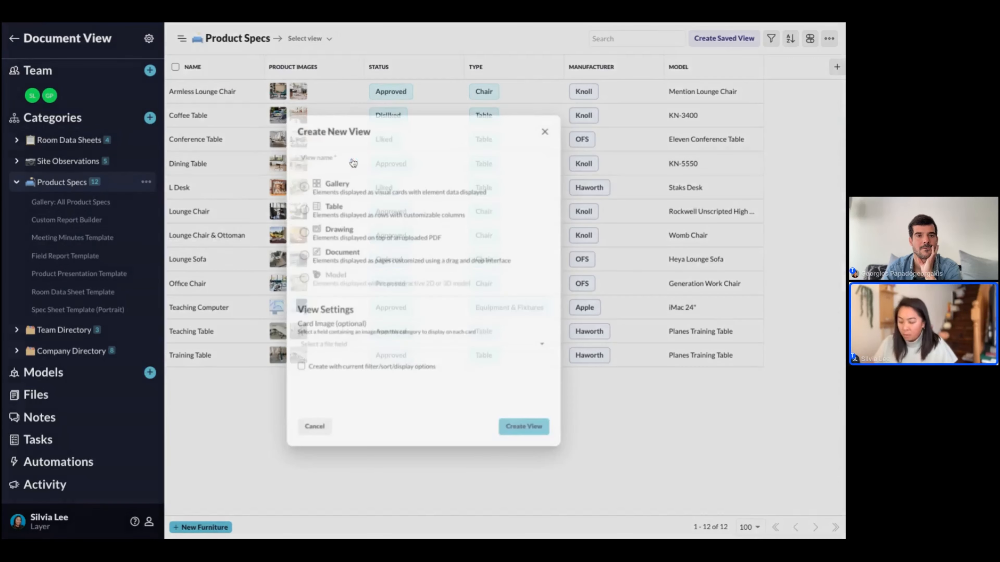
pyautogui.write('Document View F')
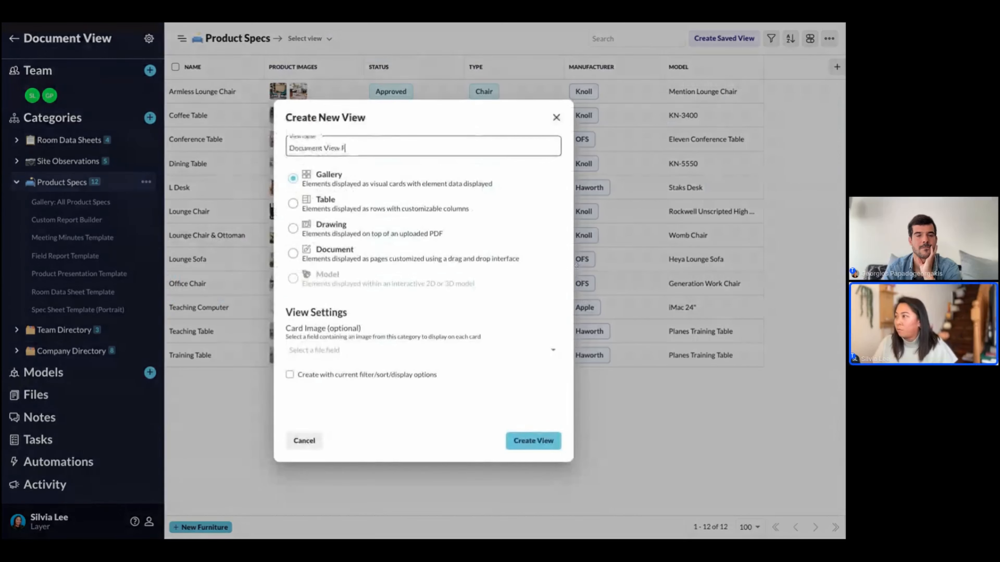
pyautogui.write('rom Scrath')
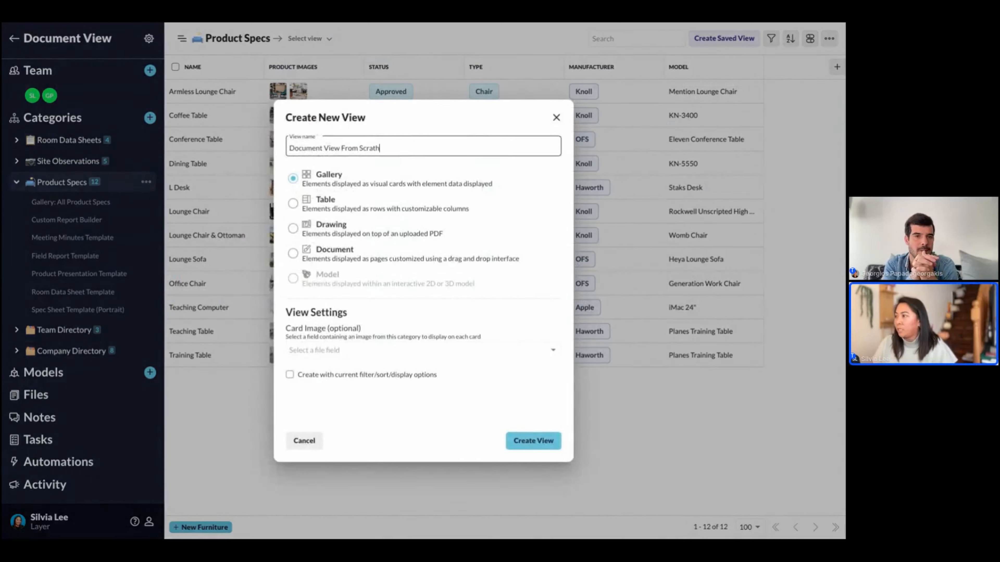
pyautogui.press('BackSpace')
pyautogui.write('ch')
pyautogui.click(319, 256)
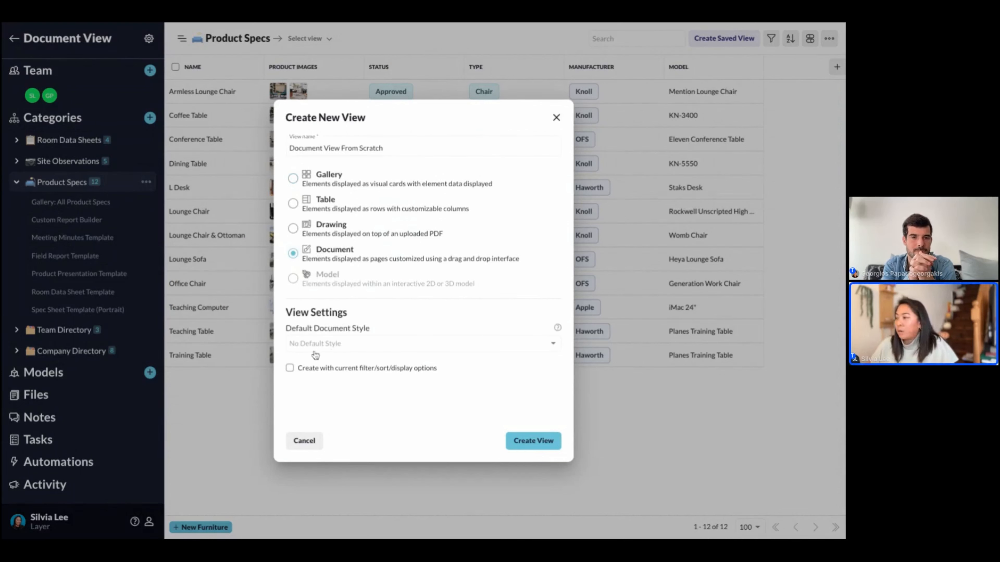
pyautogui.click(539, 445)
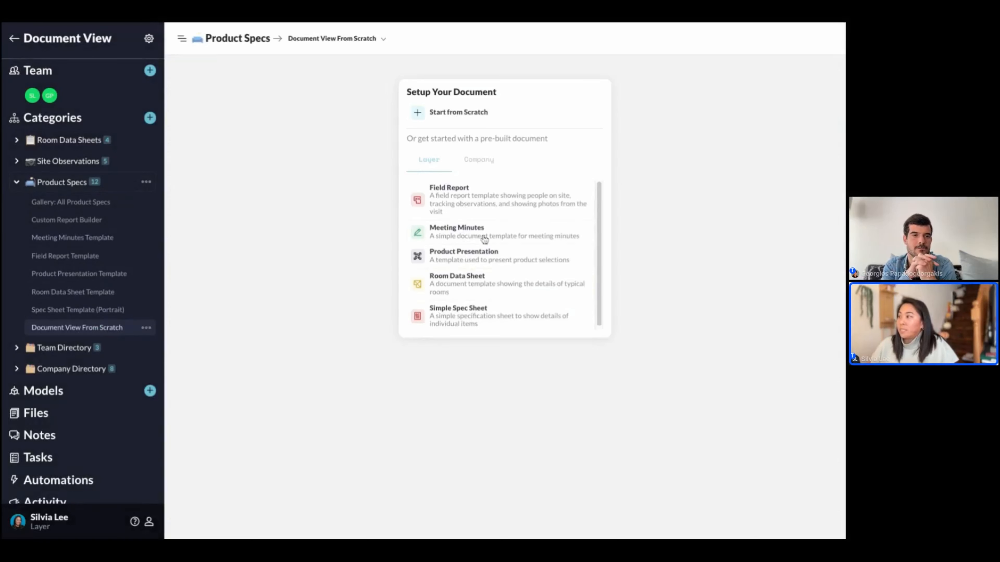
pyautogui.click(457, 115)
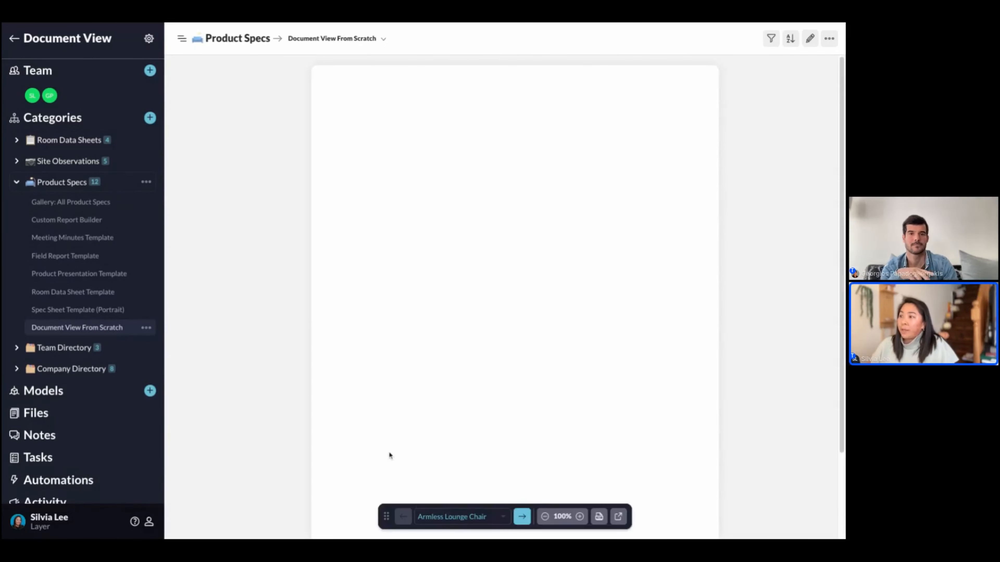
# Step: View the Product Presentation, Room Data Sheet and Spec Sheet (Portrait) templates under Product Specs
pyautogui.click(81, 275)
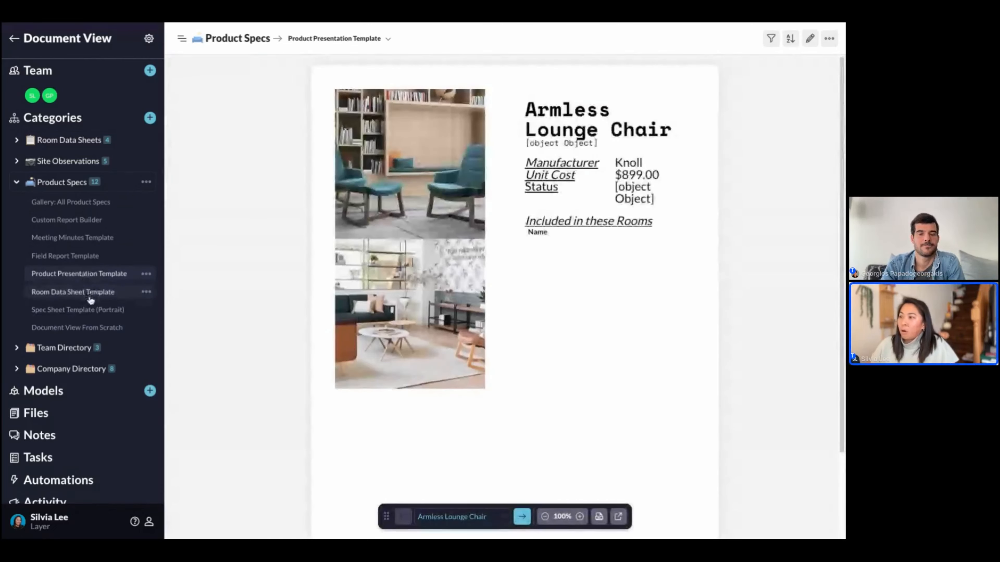
pyautogui.click(90, 299)
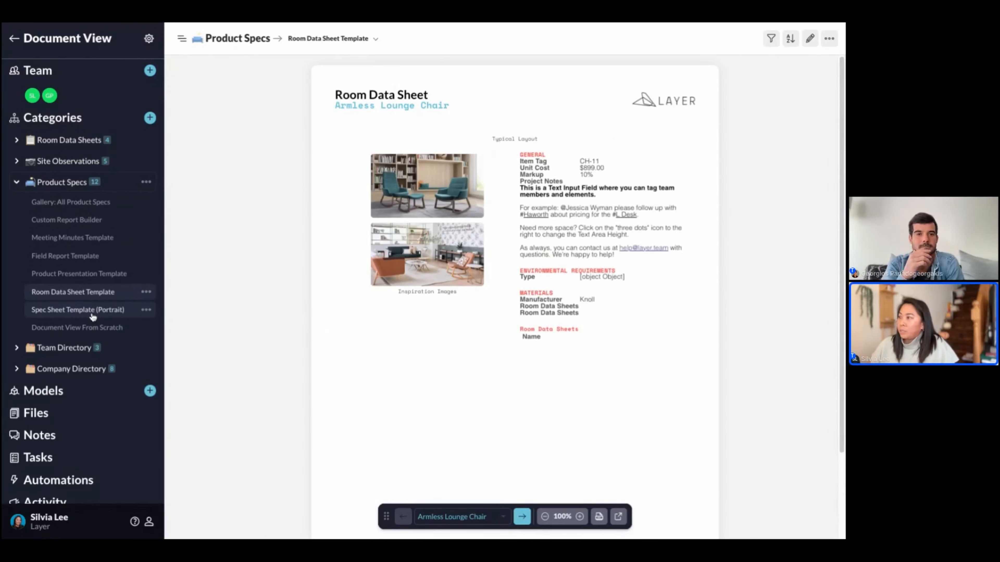
pyautogui.click(93, 316)
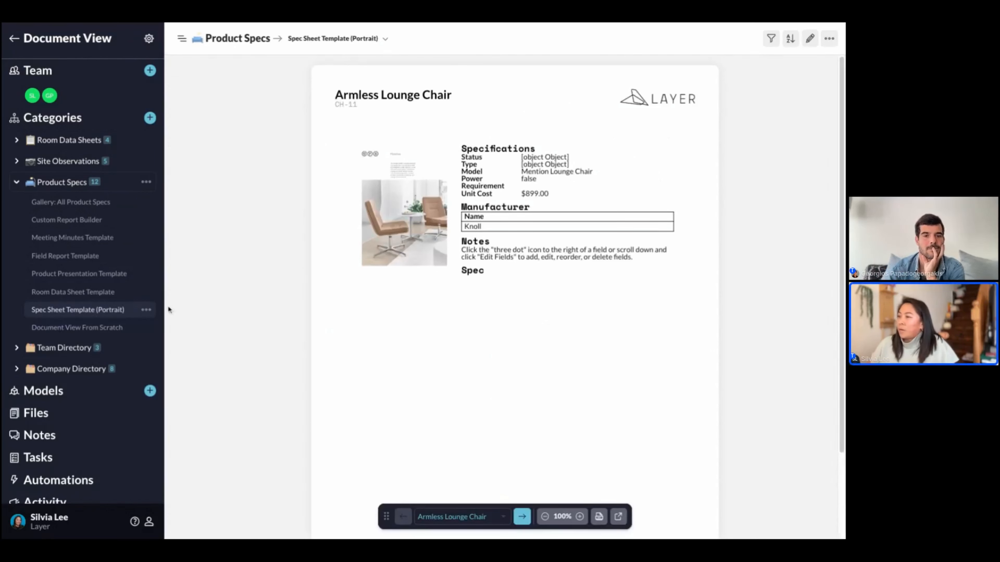
# Step: Review the view settings of Spec Sheet Template (Portrait), including filtering, sorting and default document style, and close them
pyautogui.click(146, 311)
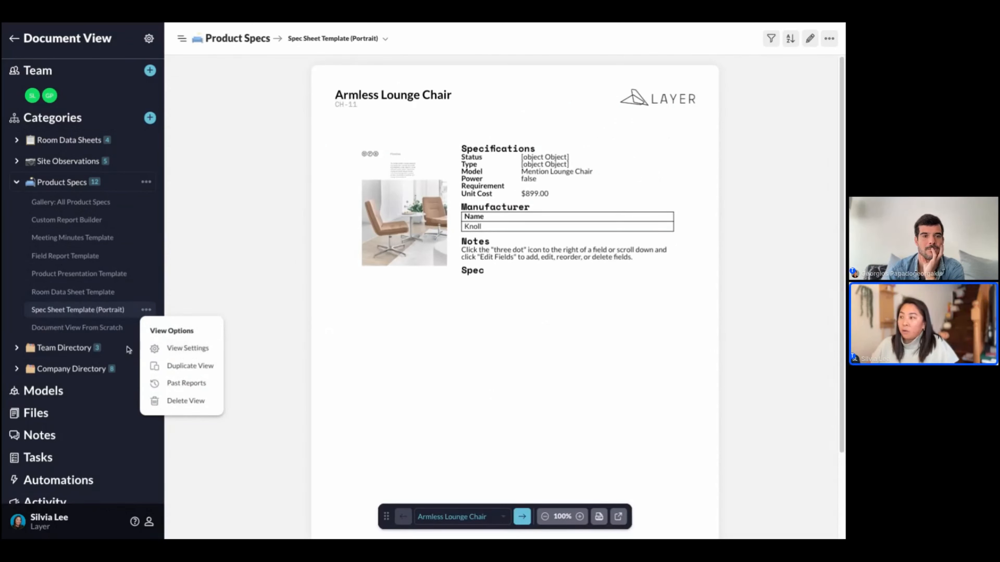
pyautogui.click(176, 349)
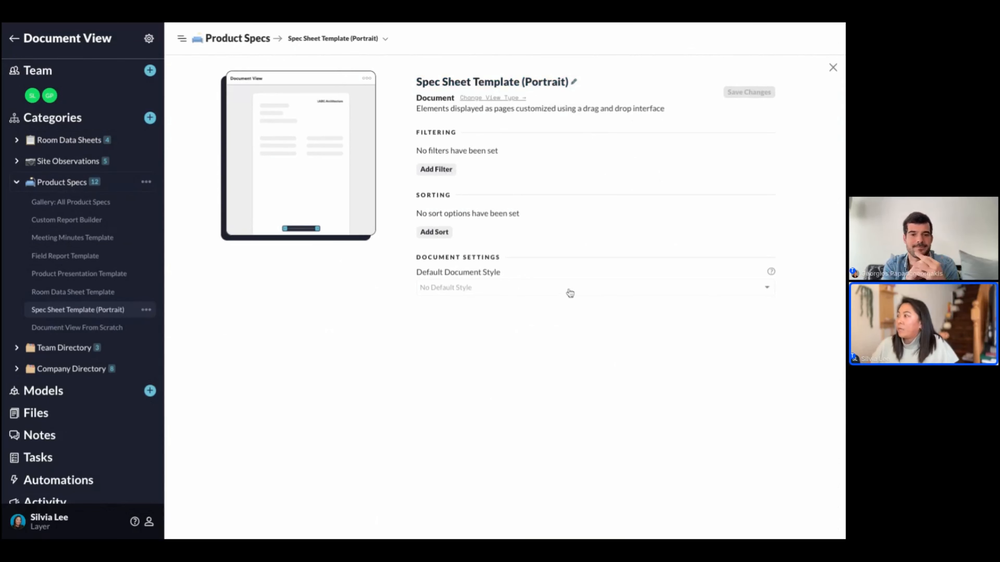
pyautogui.click(827, 68)
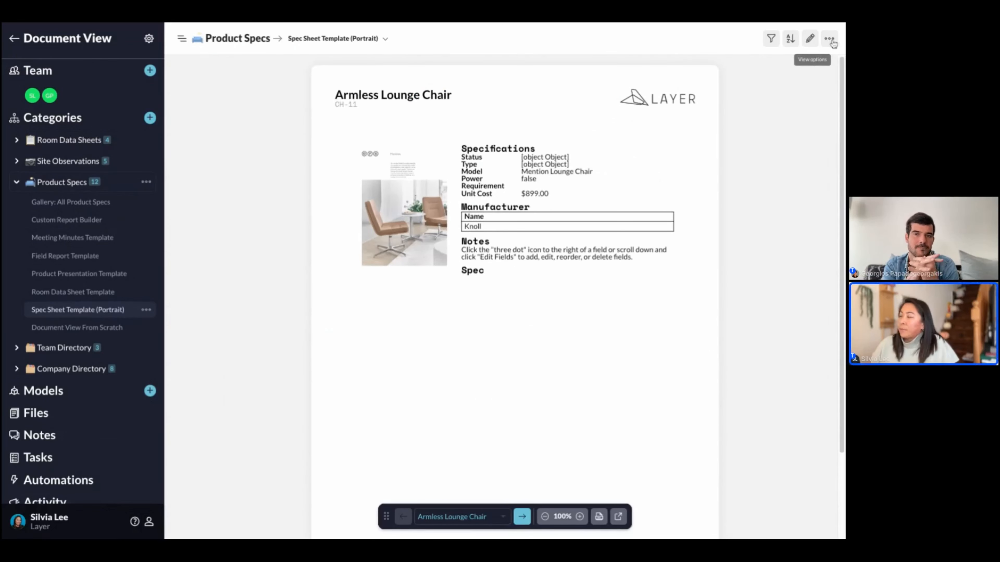
# Step: Check the page size, orientation and margins in the page settings of Spec Sheet Template (Portrait)
pyautogui.click(830, 45)
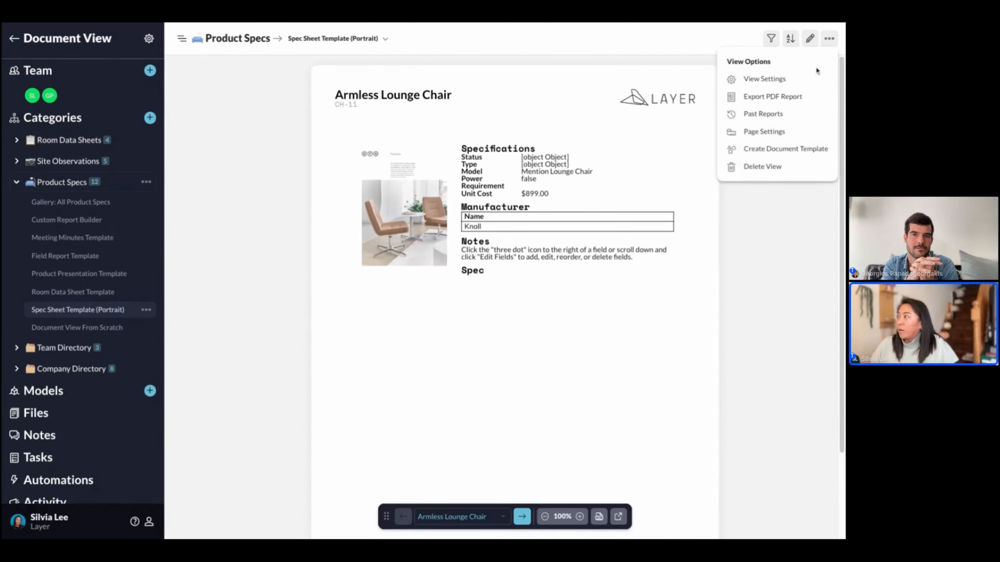
pyautogui.click(778, 138)
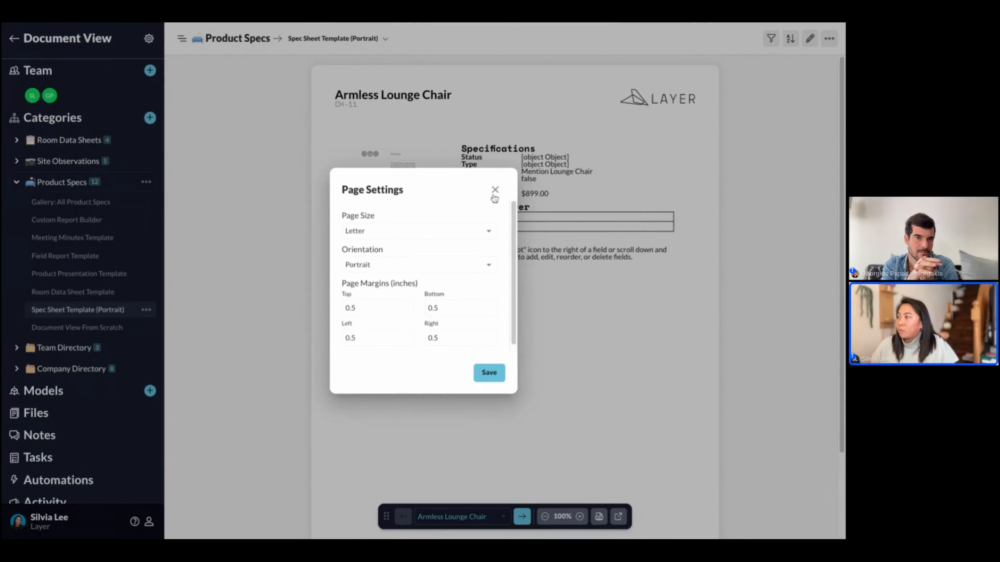
pyautogui.click(489, 372)
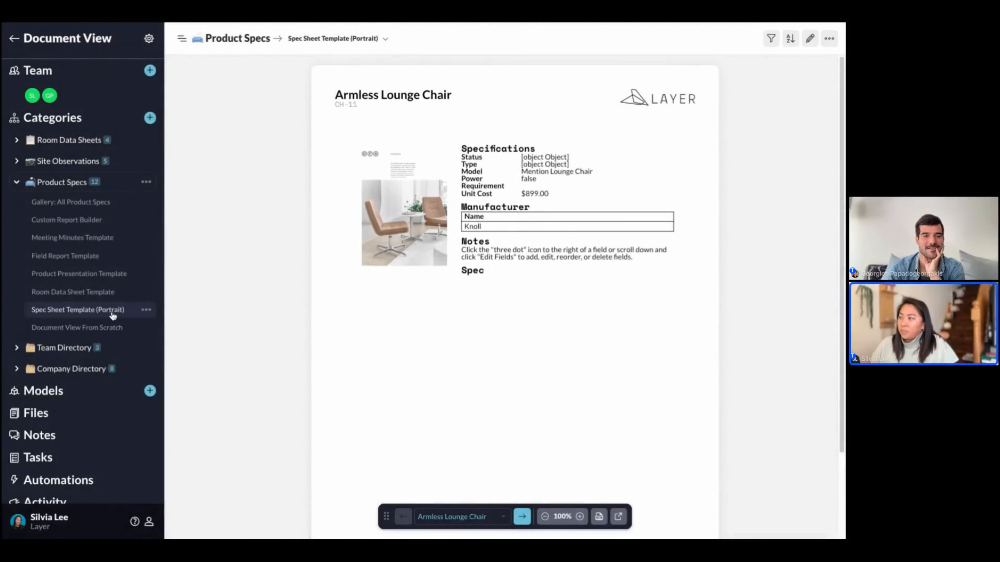
# Step: Duplicate the Spec Sheet Template (Portrait) view, rename the copy "Spec Sheet Template (Landscape)" and save the change
pyautogui.click(145, 311)
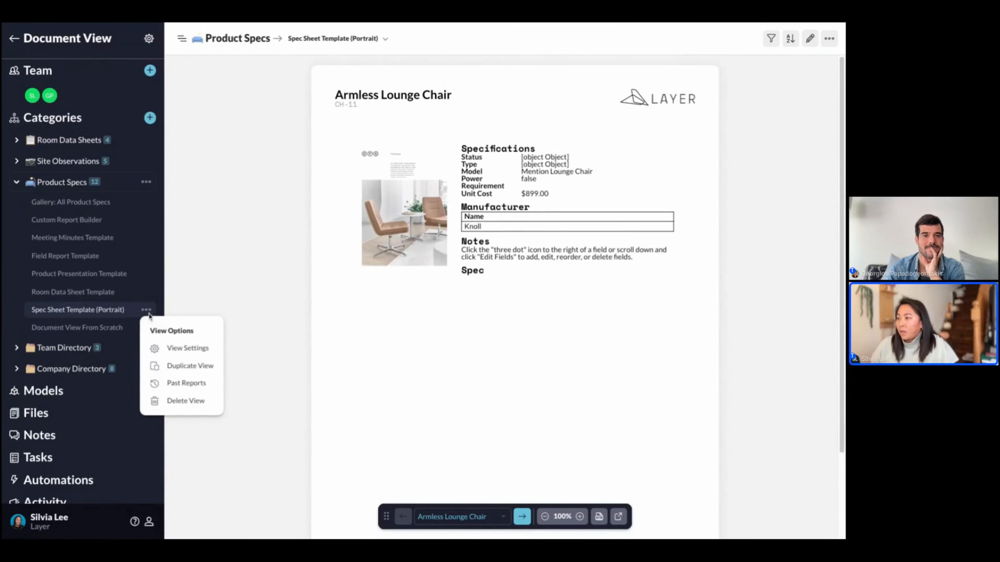
pyautogui.click(189, 372)
pyautogui.click(146, 346)
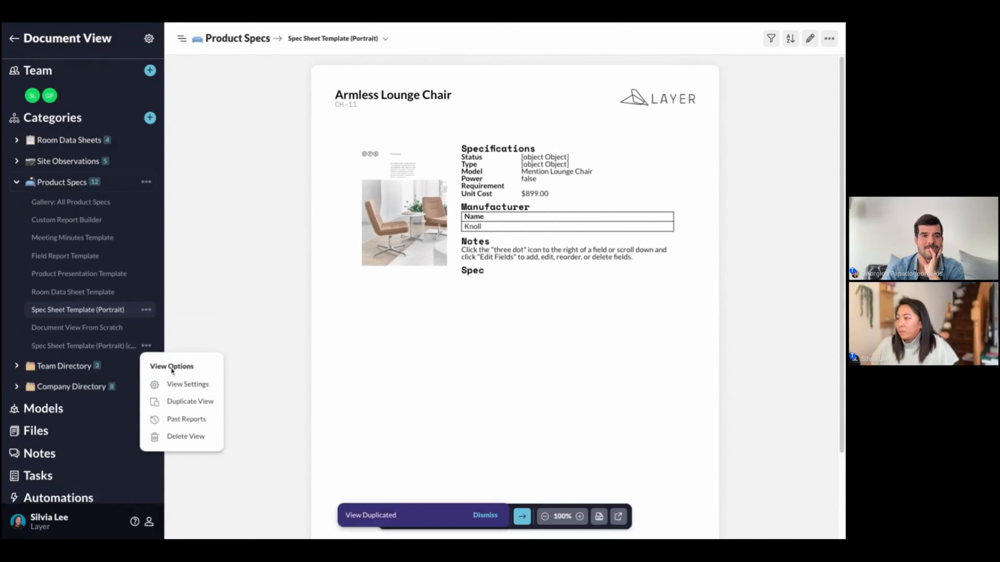
pyautogui.click(185, 384)
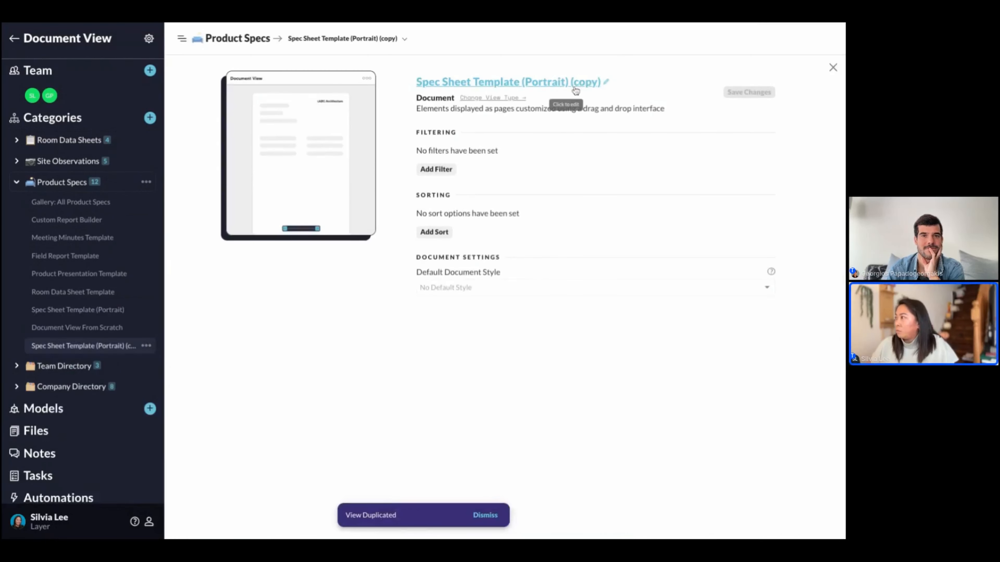
pyautogui.click(576, 91)
pyautogui.moveTo(537, 81); pyautogui.dragTo(489, 81)
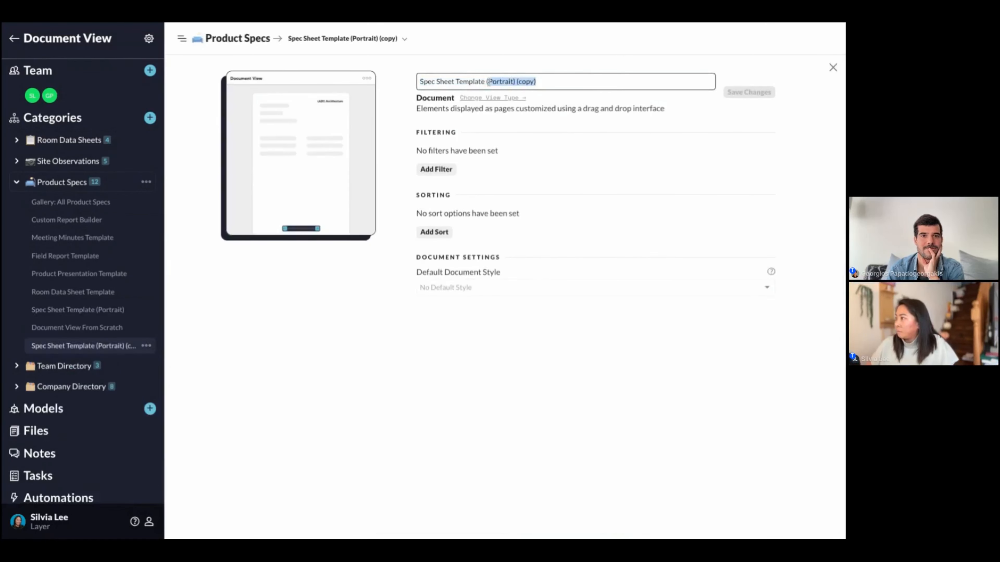
pyautogui.write('(Landscape)')
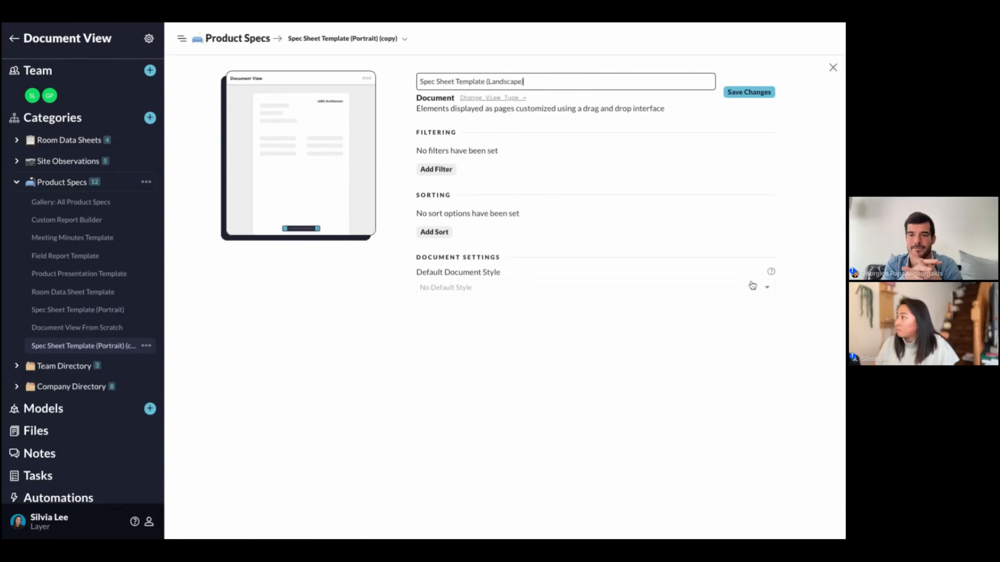
pyautogui.click(750, 91)
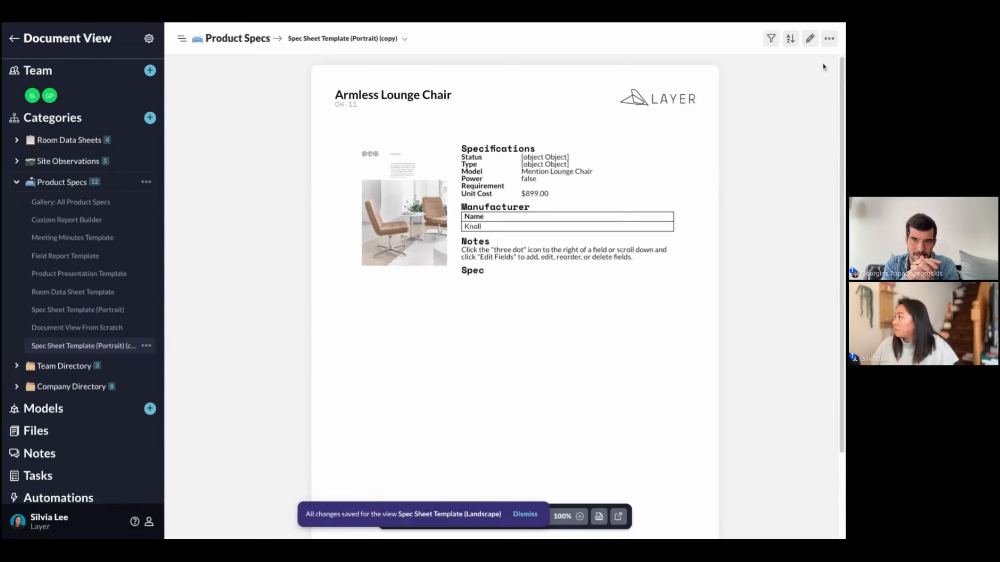
# Step: Set the page orientation of the duplicated spec sheet view to Landscape and save the page settings
pyautogui.click(829, 38)
pyautogui.click(789, 131)
pyautogui.click(414, 270)
pyautogui.click(394, 290)
pyautogui.click(494, 372)
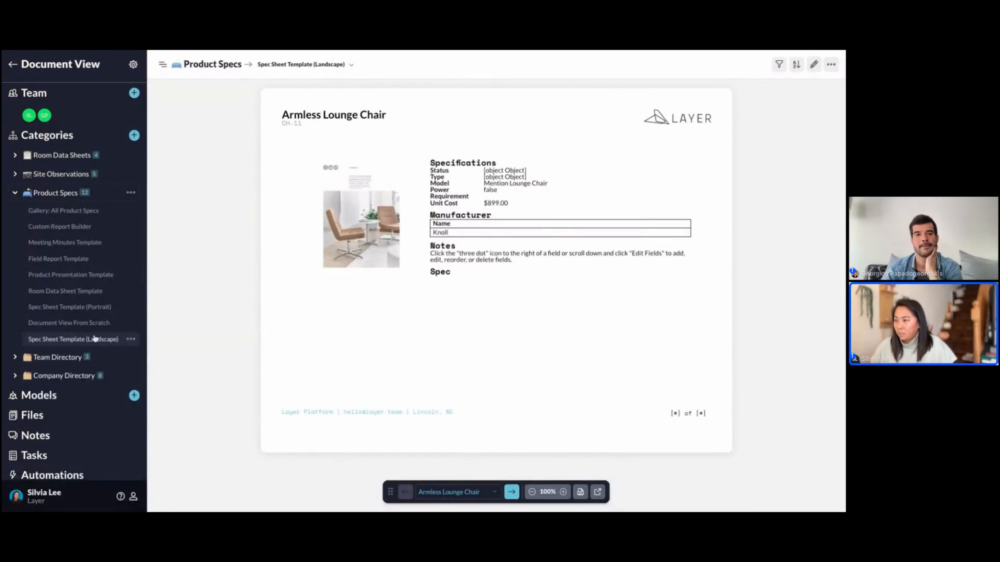
# Step: Reorder the Spec Sheet Template (Landscape) view to sit directly after the Portrait view, and open the Product Specs table
pyautogui.moveTo(118, 339); pyautogui.dragTo(118, 323)
pyautogui.click(59, 193)
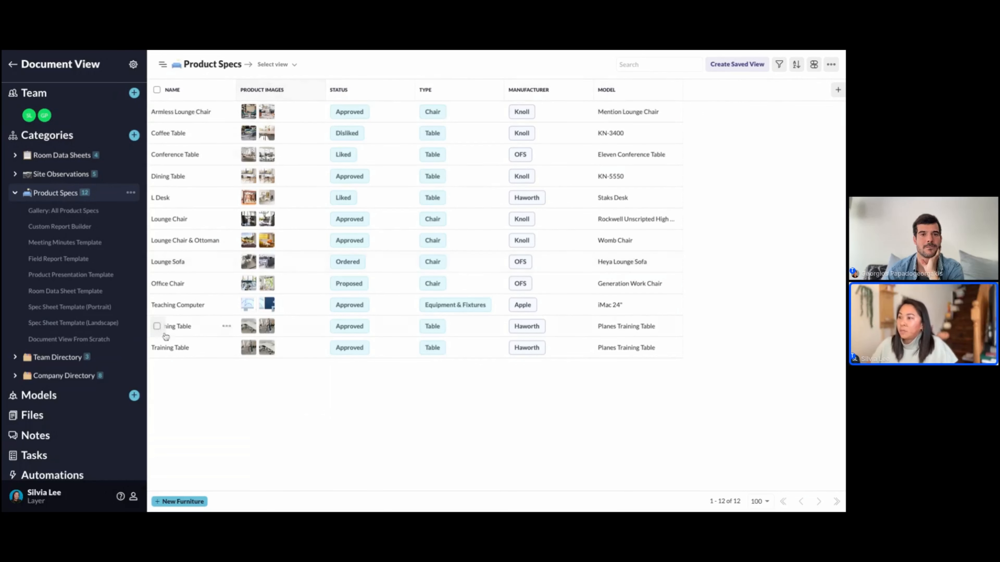
# Step: Open Spec Sheet Template (Portrait) and page forward through the product documents to L Desk
pyautogui.click(75, 312)
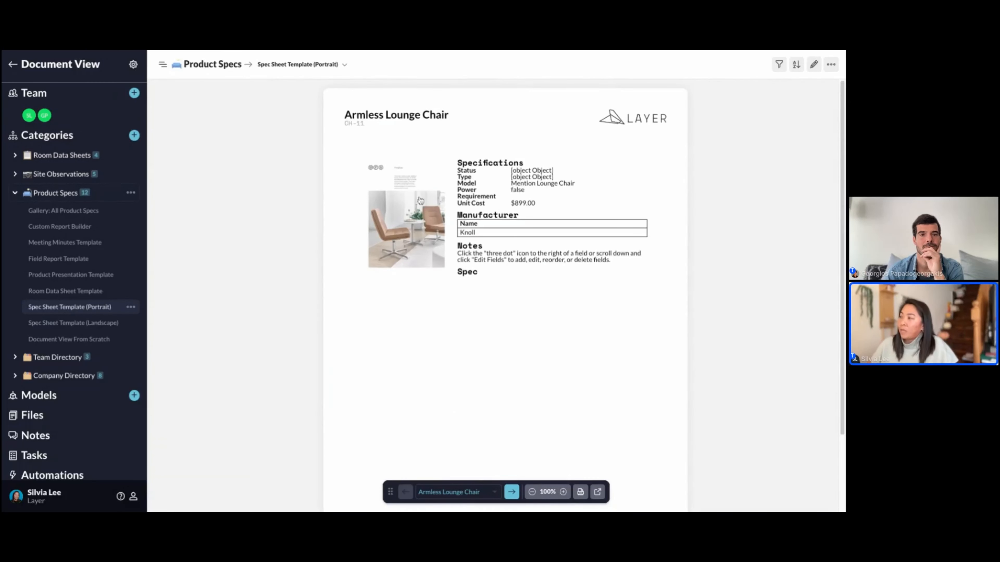
pyautogui.click(512, 492)
pyautogui.click(512, 492)
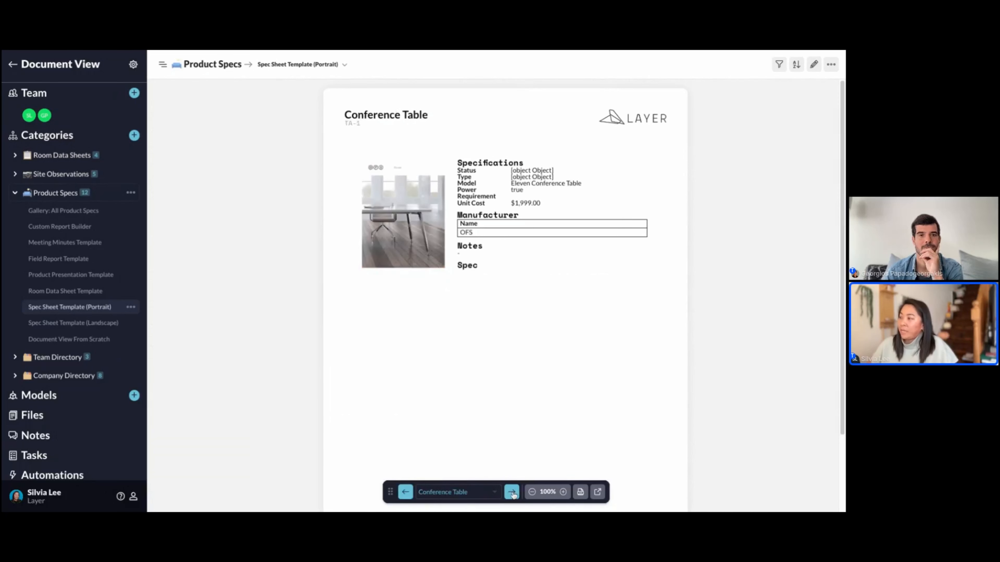
pyautogui.click(512, 492)
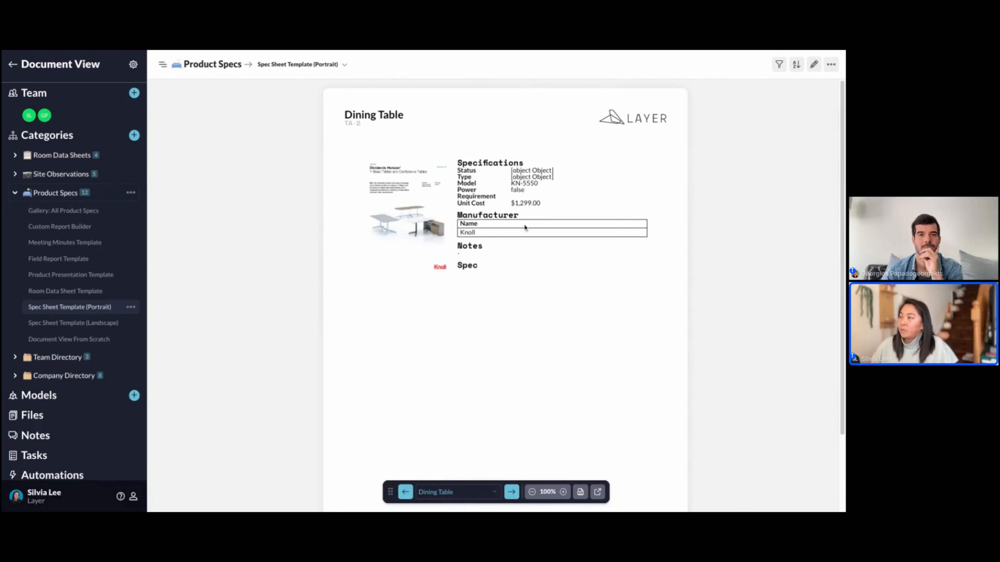
pyautogui.click(512, 492)
# Step: Look through the element list of the spec sheet, search it for "arm" and show the Armless Lounge Chair document
pyautogui.click(447, 498)
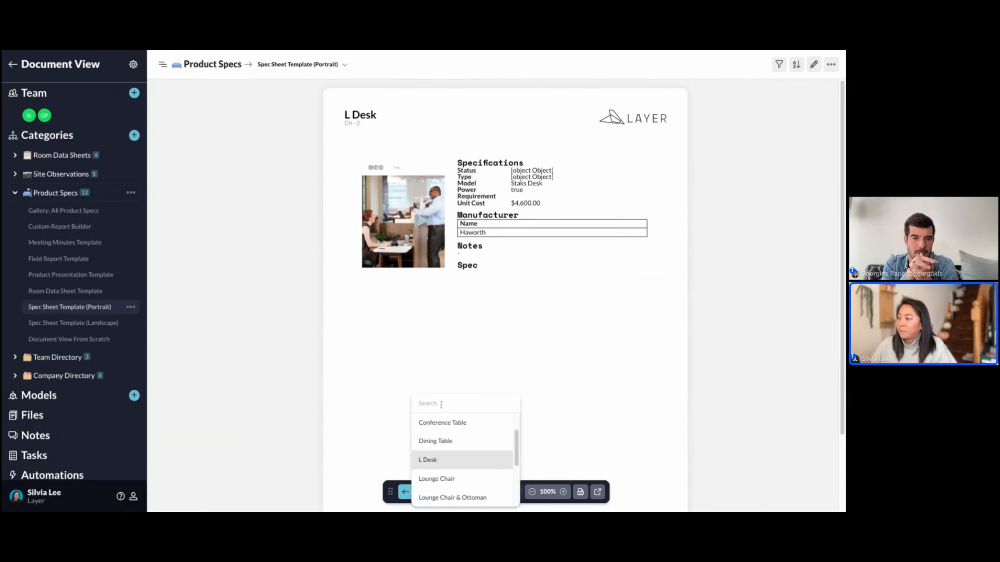
pyautogui.scroll(-2, 453, 453)
pyautogui.scroll(-2, 452, 455)
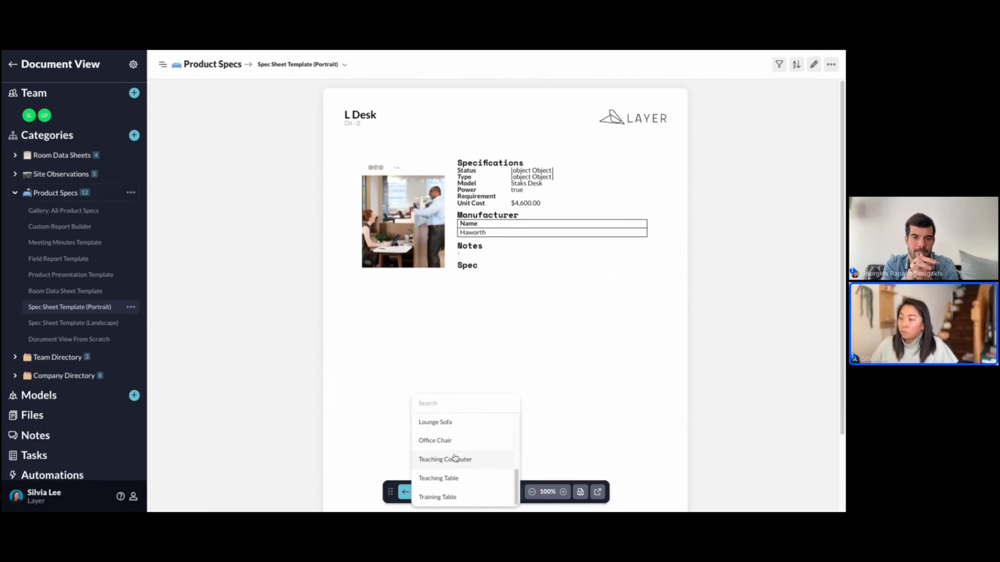
pyautogui.scroll(5, 455, 458)
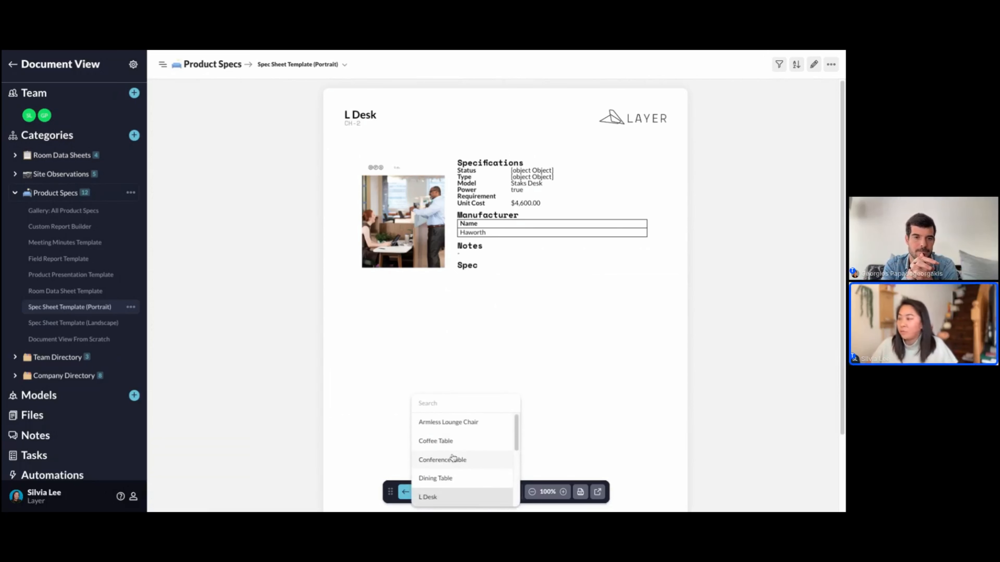
pyautogui.scroll(-3, 459, 449)
pyautogui.scroll(4, 460, 447)
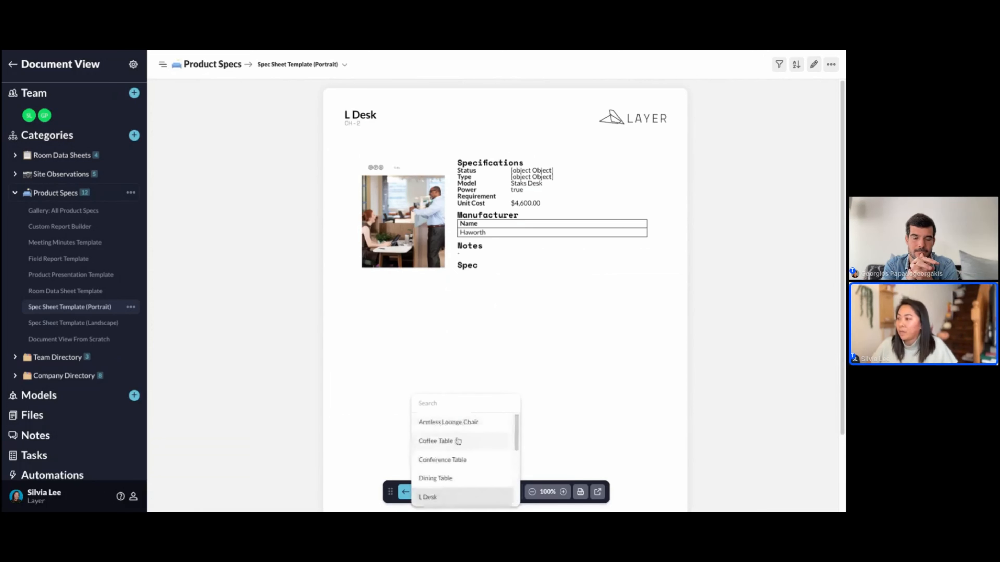
pyautogui.click(456, 412)
pyautogui.write('ar')
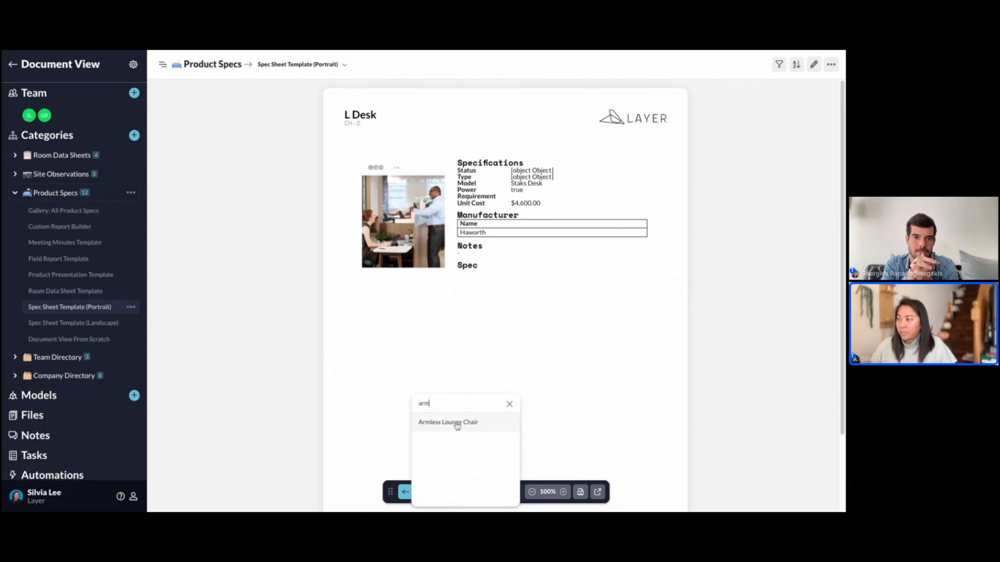
pyautogui.write('m')
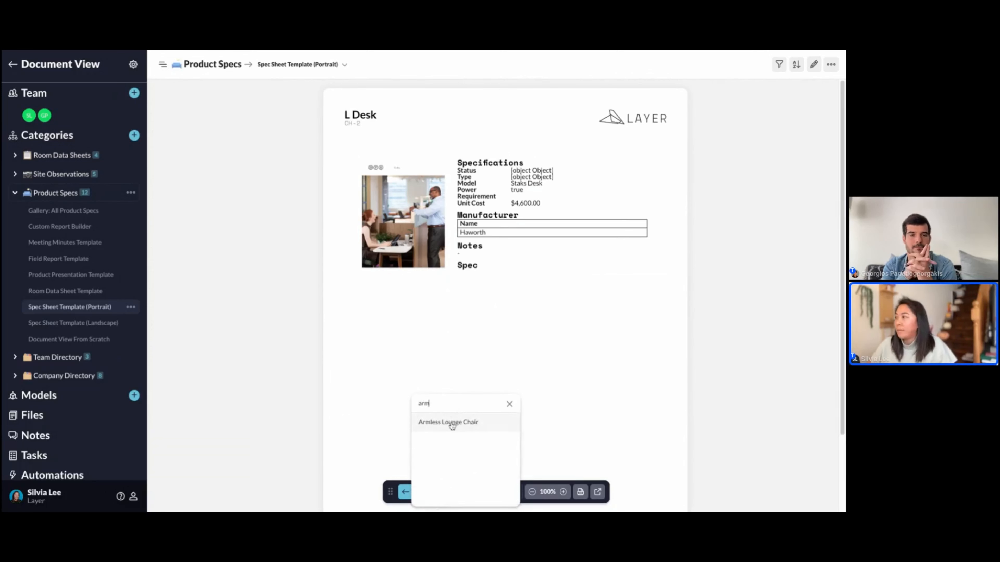
pyautogui.click(453, 422)
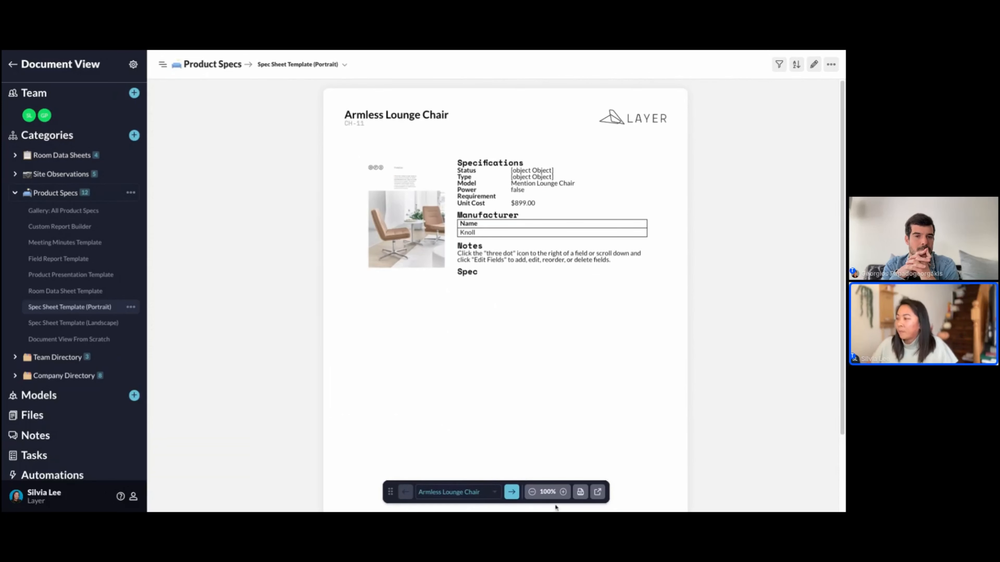
# Step: Enlarge the Armless Lounge Chair page preview, and reduce its zoom to 85% to fit the whole page
pyautogui.click(563, 492)
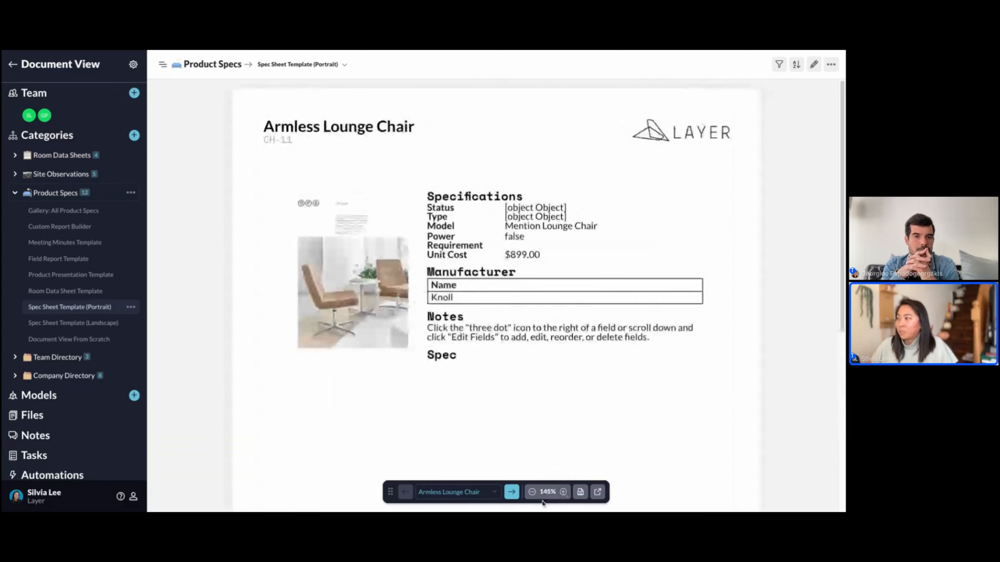
pyautogui.click(533, 492)
pyautogui.click(532, 493)
pyautogui.click(532, 492)
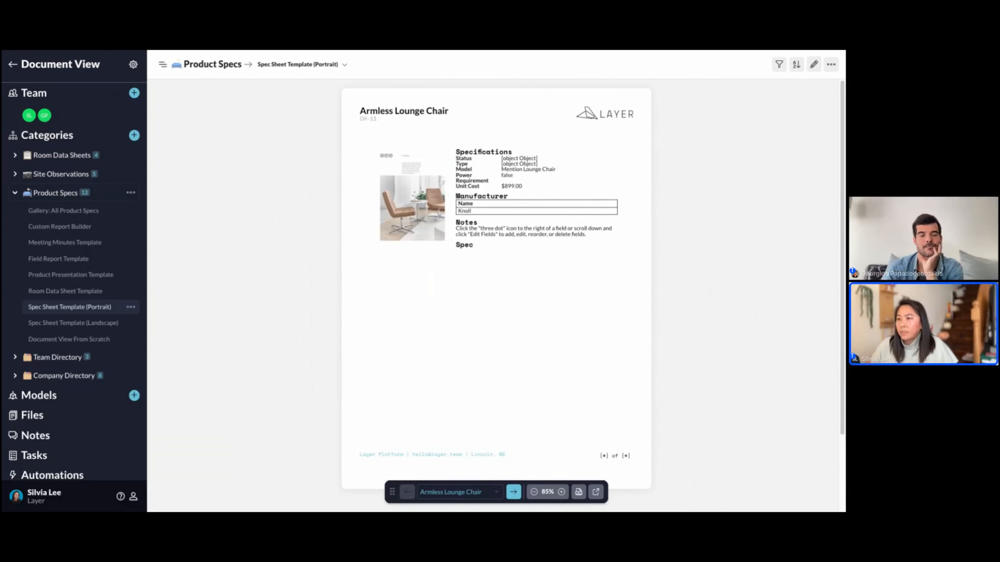
# Step: Open Spec Sheet Template (Portrait) for editing and look through its available containers, static blocks, element data and fields
pyautogui.click(814, 64)
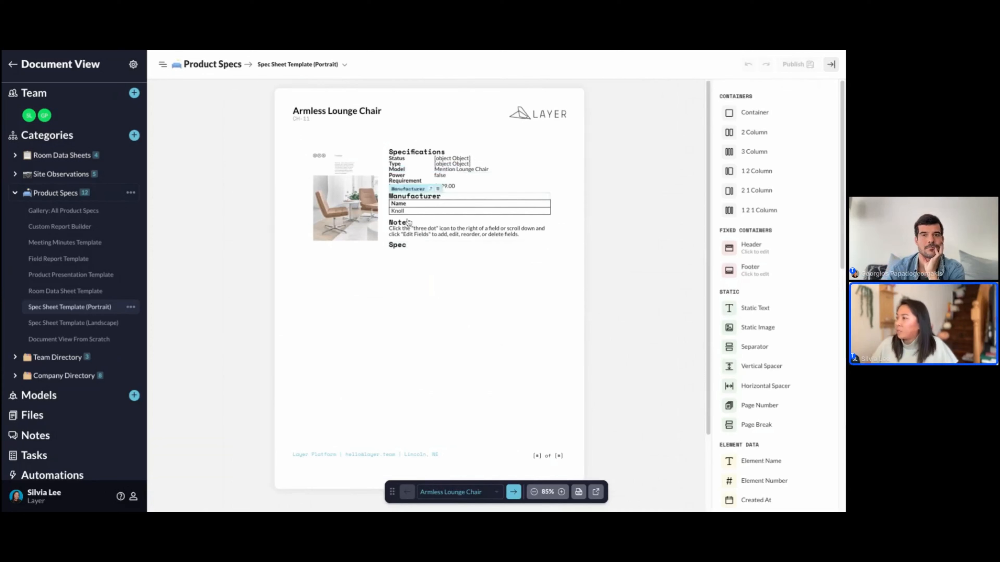
pyautogui.click(831, 64)
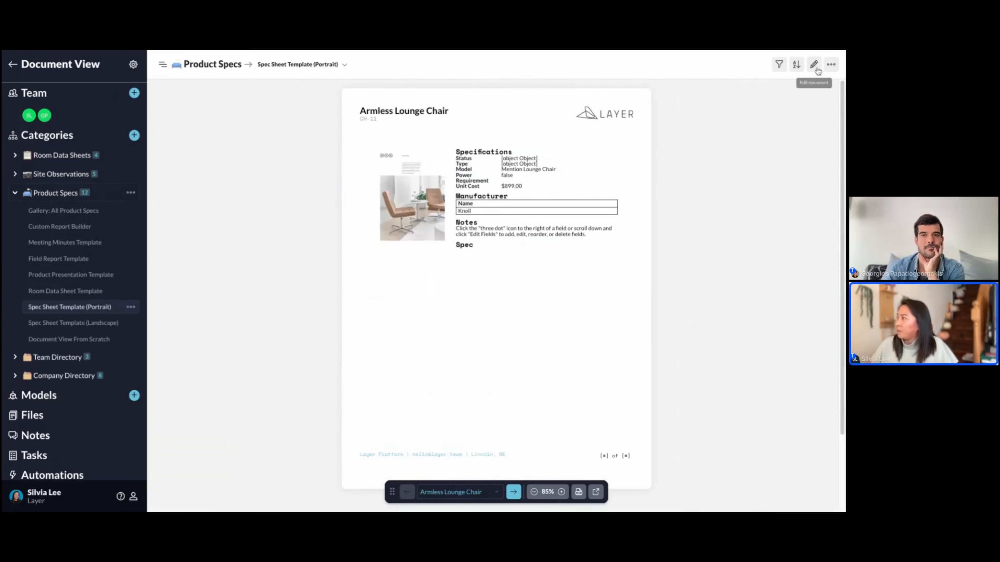
pyautogui.click(813, 67)
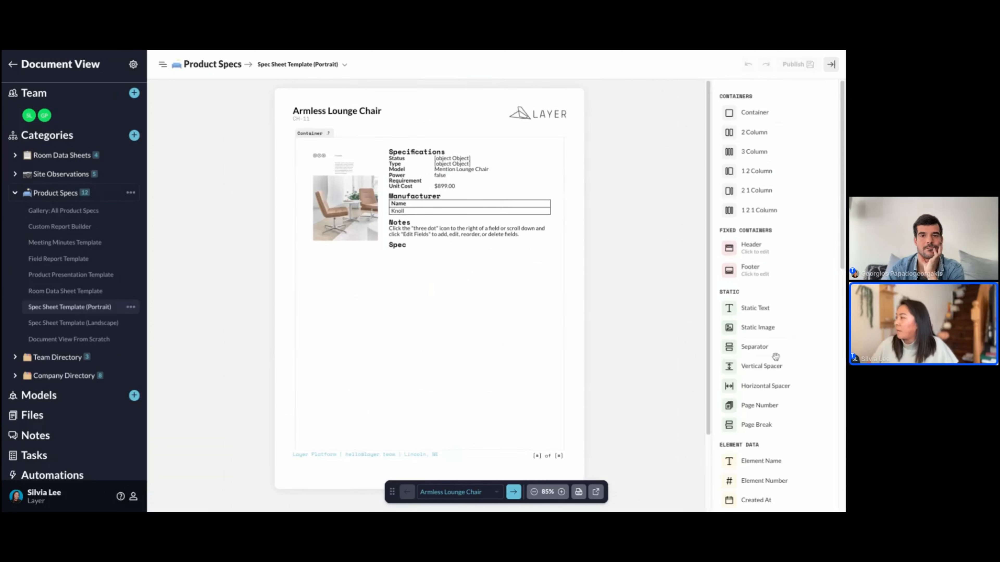
pyautogui.scroll(-10, 740, 189)
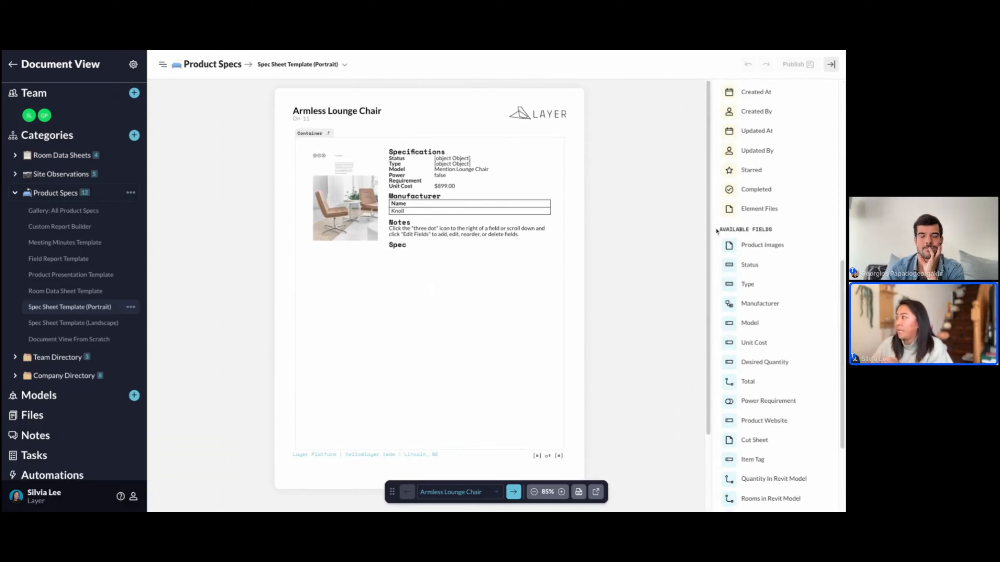
pyautogui.scroll(-3, 773, 265)
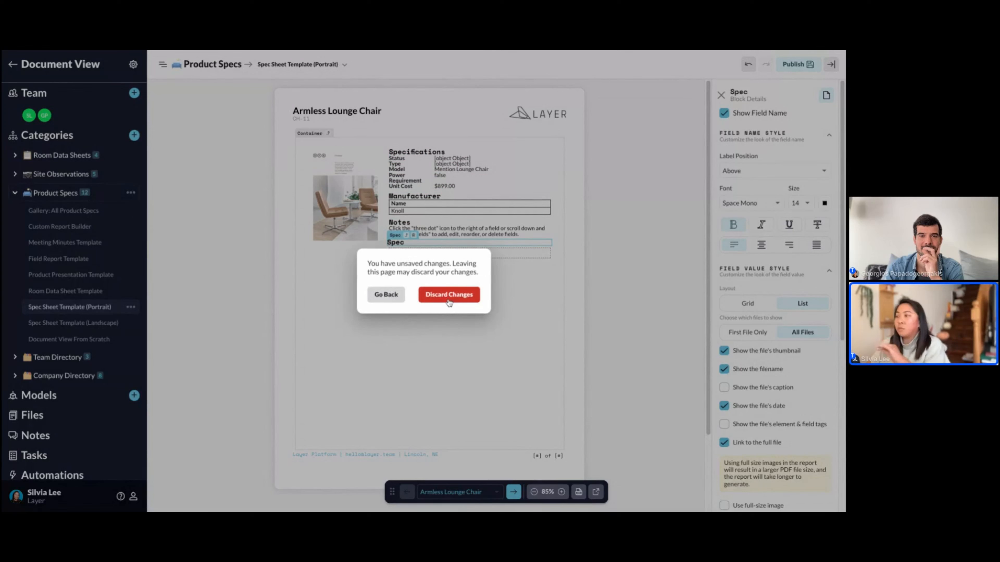
# Step: Keep the unsaved edits to Spec Sheet Template (Portrait) and publish them
pyautogui.click(387, 295)
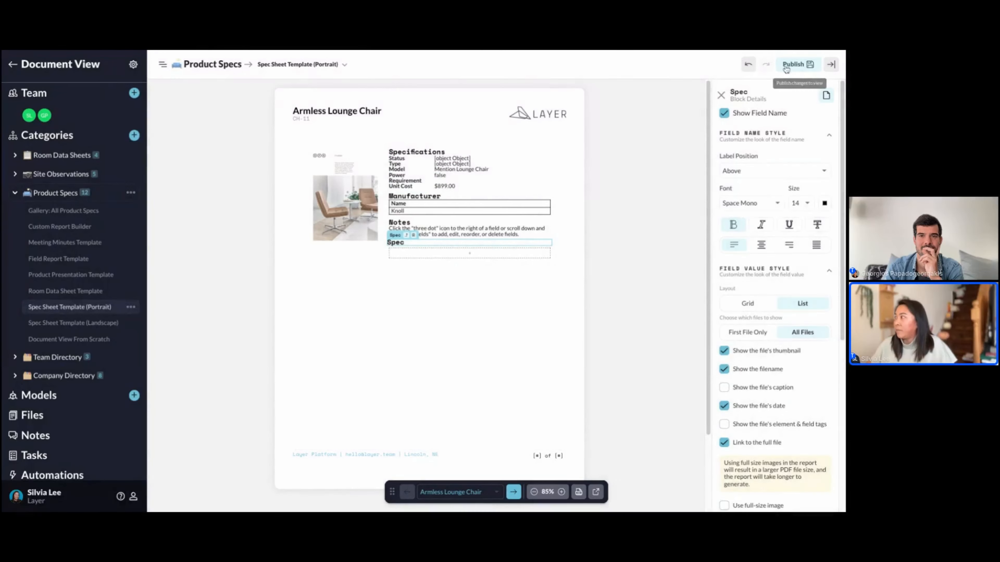
pyautogui.click(789, 66)
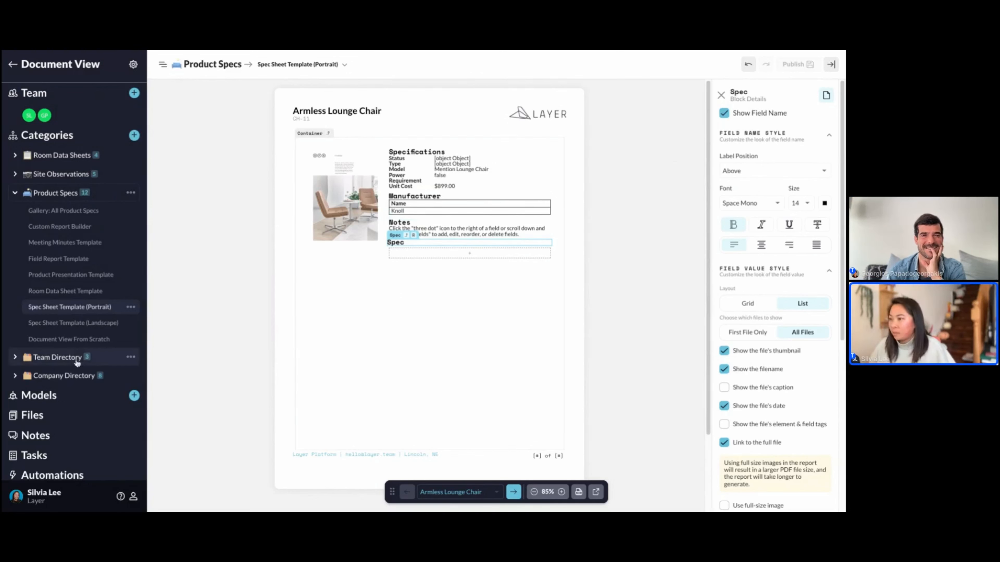
# Step: Open Document View From Scratch for editing and add a fixed header and a fixed footer to its blank page
pyautogui.click(79, 339)
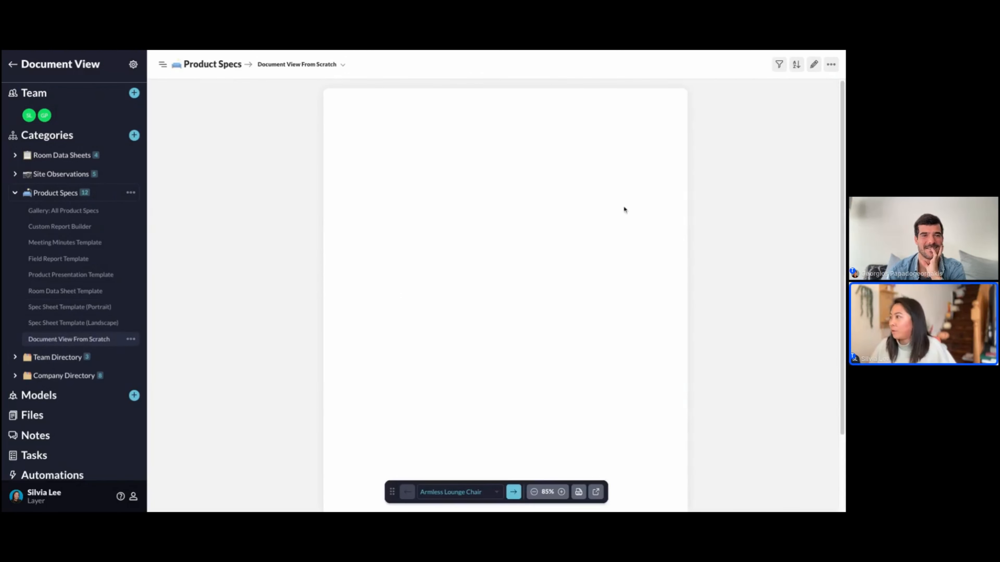
pyautogui.click(814, 65)
pyautogui.scroll(-5, 762, 252)
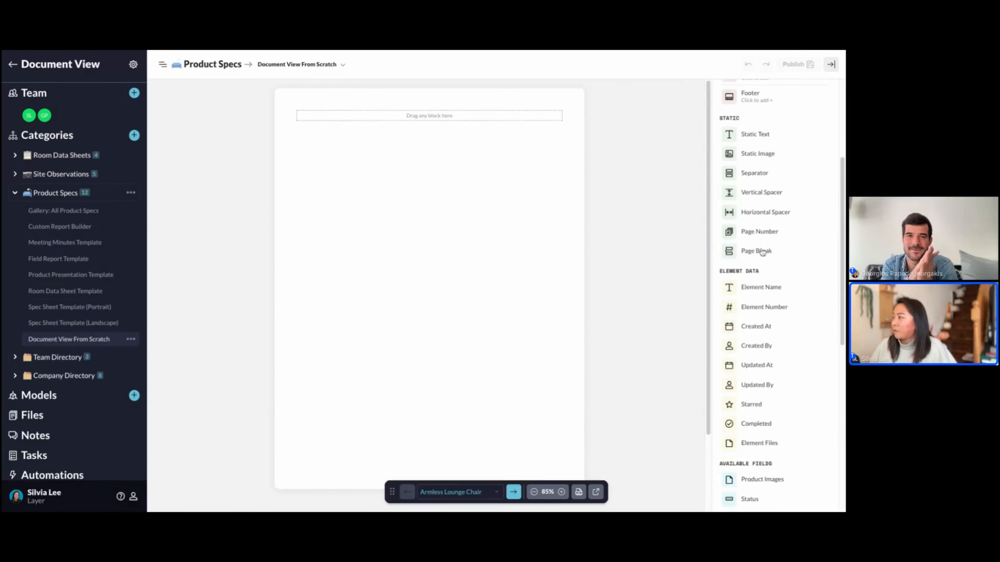
pyautogui.scroll(-3, 762, 253)
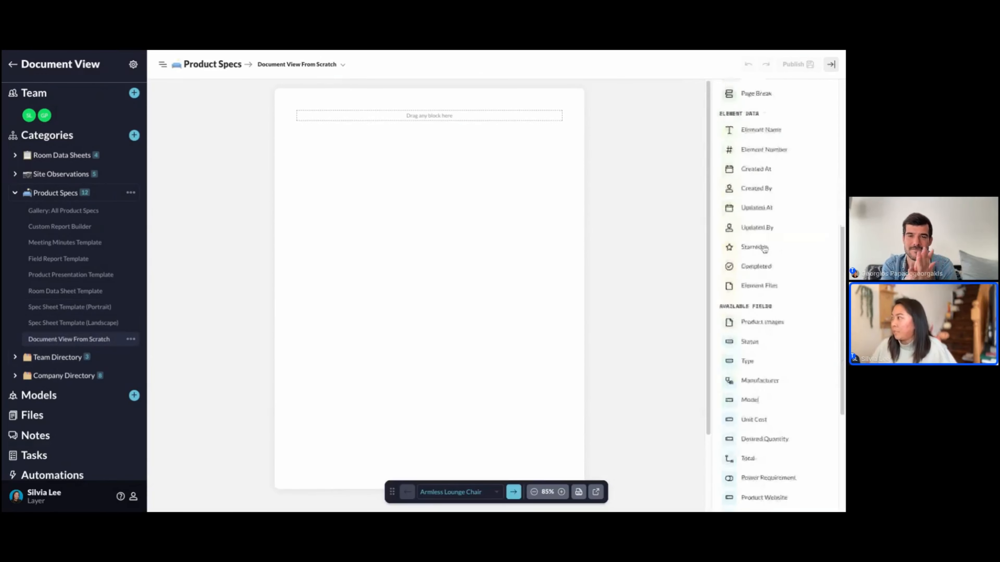
pyautogui.scroll(8, 763, 241)
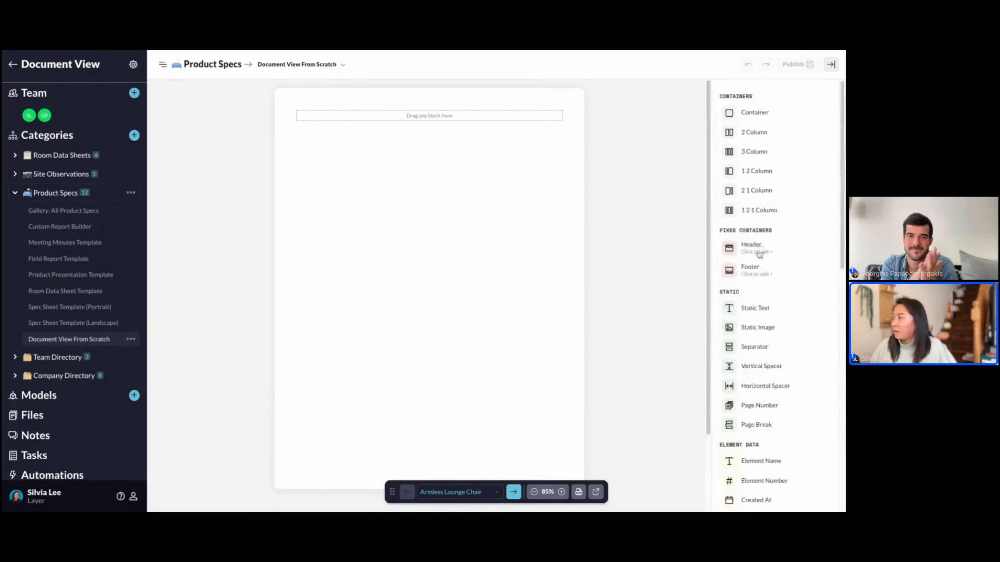
pyautogui.click(760, 254)
pyautogui.click(754, 273)
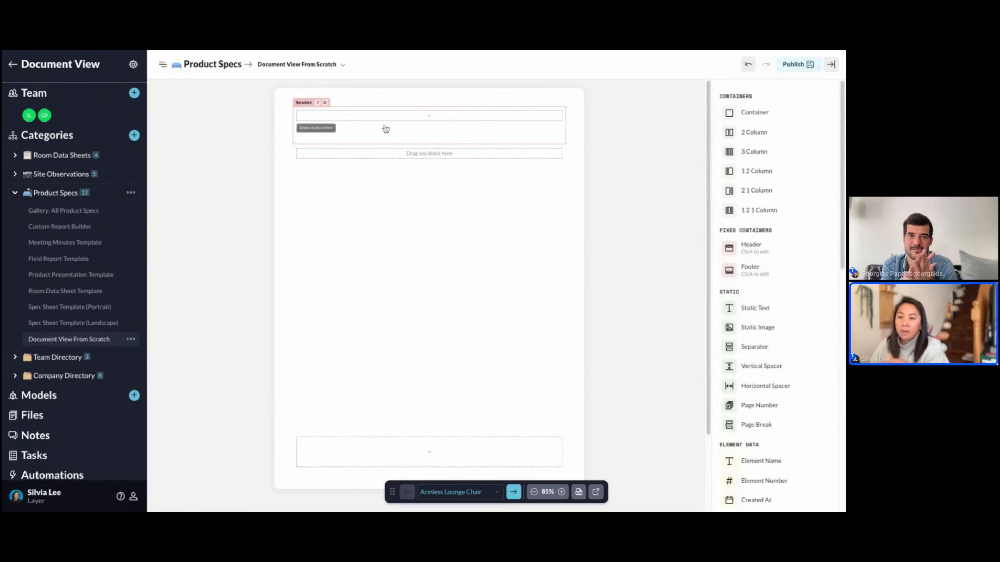
# Step: Check the block details of the header in Document View From Scratch, close them and publish the view
pyautogui.click(363, 138)
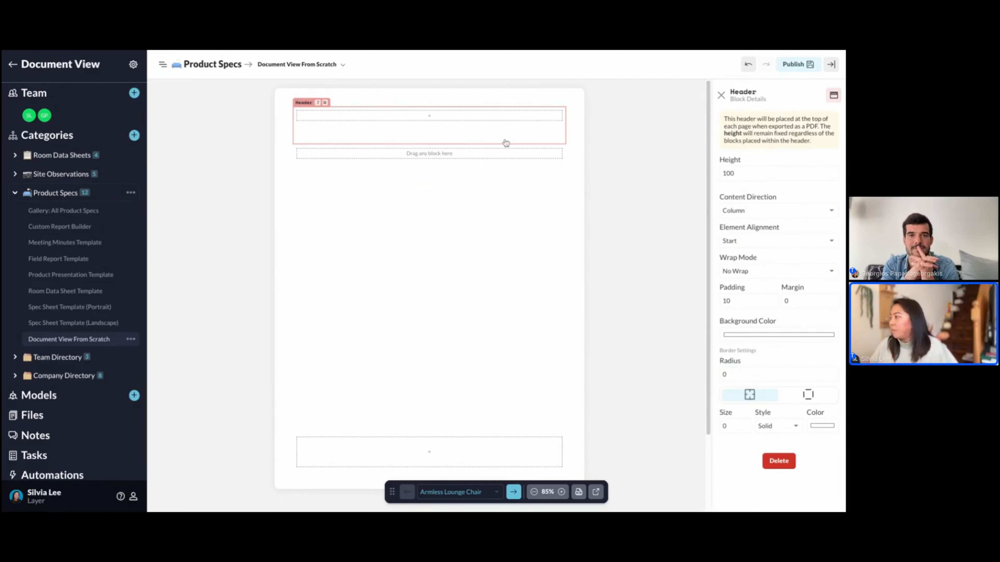
pyautogui.click(721, 95)
pyautogui.click(809, 65)
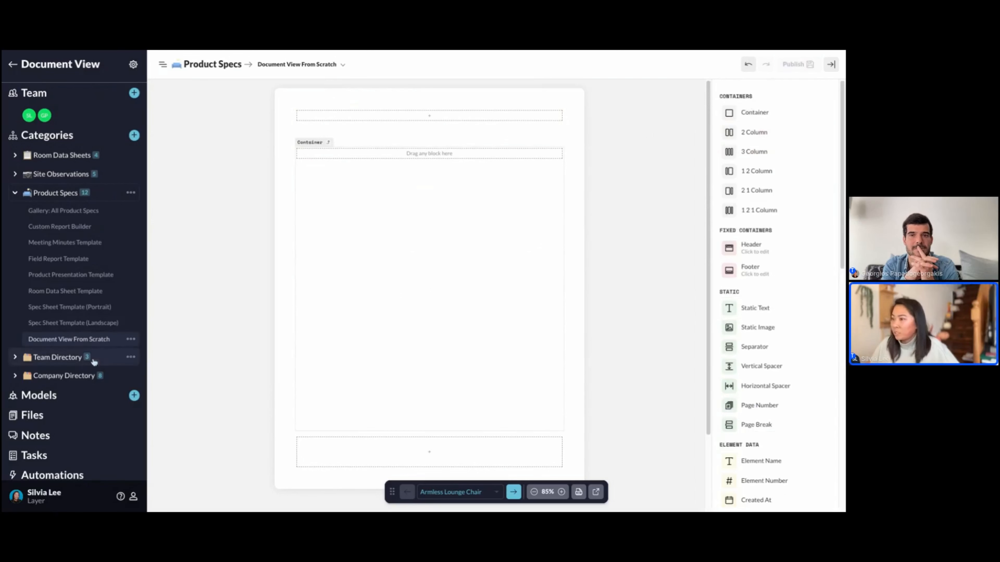
# Step: Open Spec Sheet Template (Landscape) for editing and examine the block details of the Notes field, its parent container and the 1 2 Column block
pyautogui.click(87, 324)
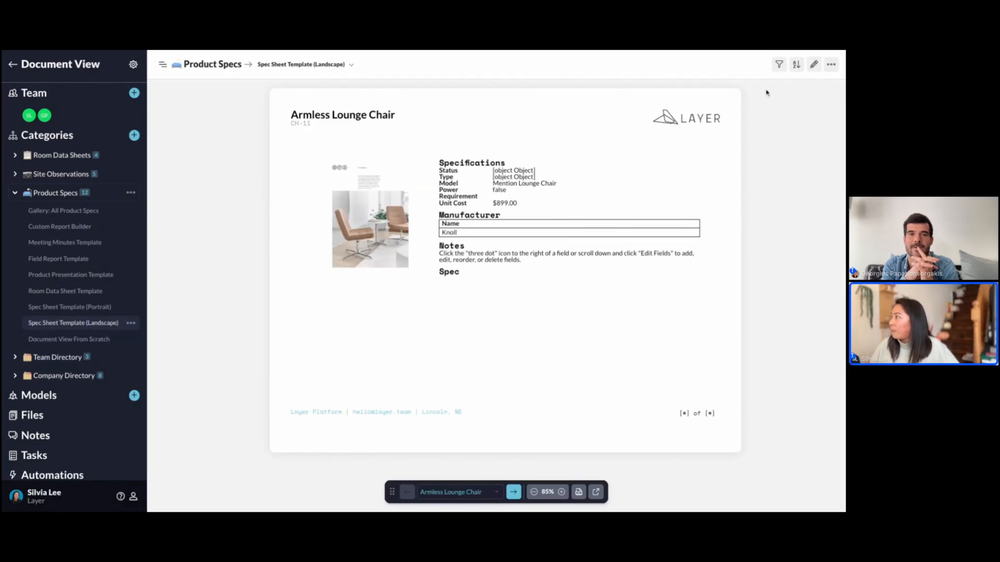
pyautogui.click(813, 65)
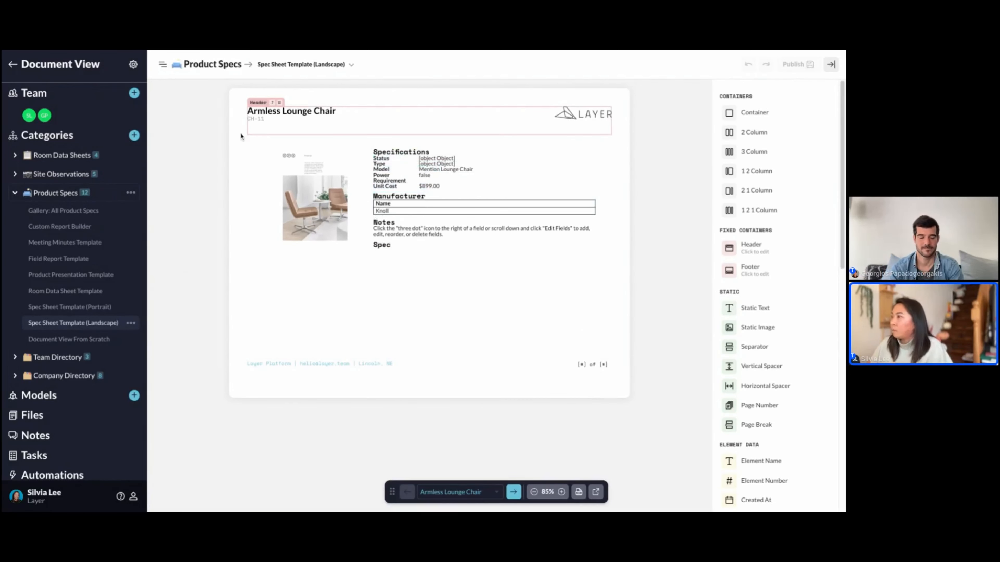
pyautogui.click(400, 224)
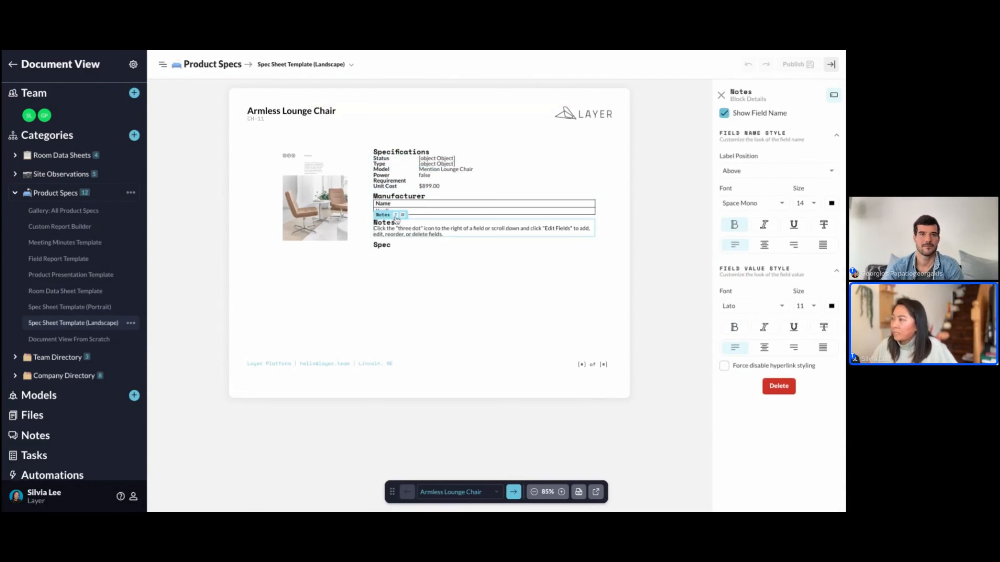
pyautogui.click(396, 217)
pyautogui.click(404, 214)
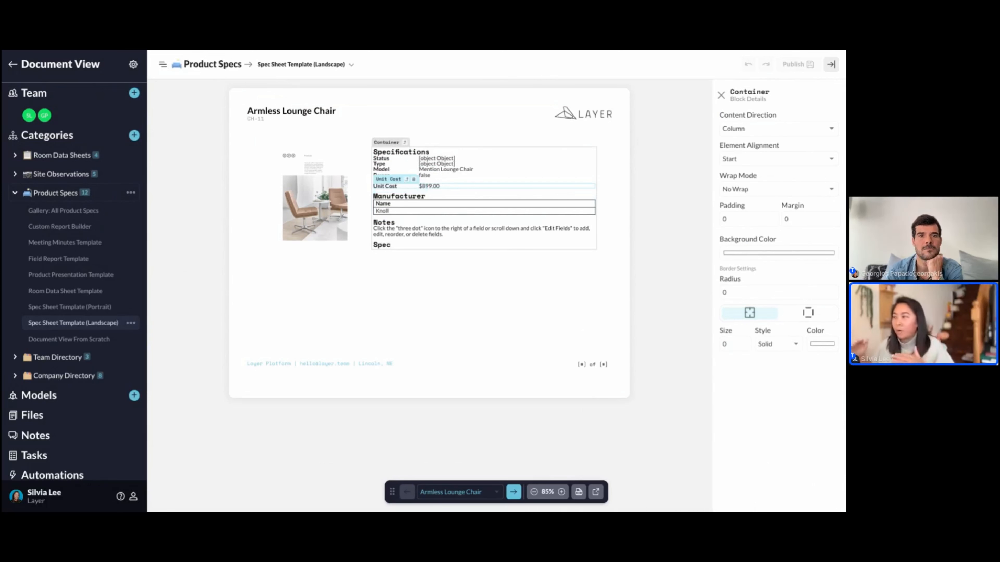
pyautogui.click(292, 149)
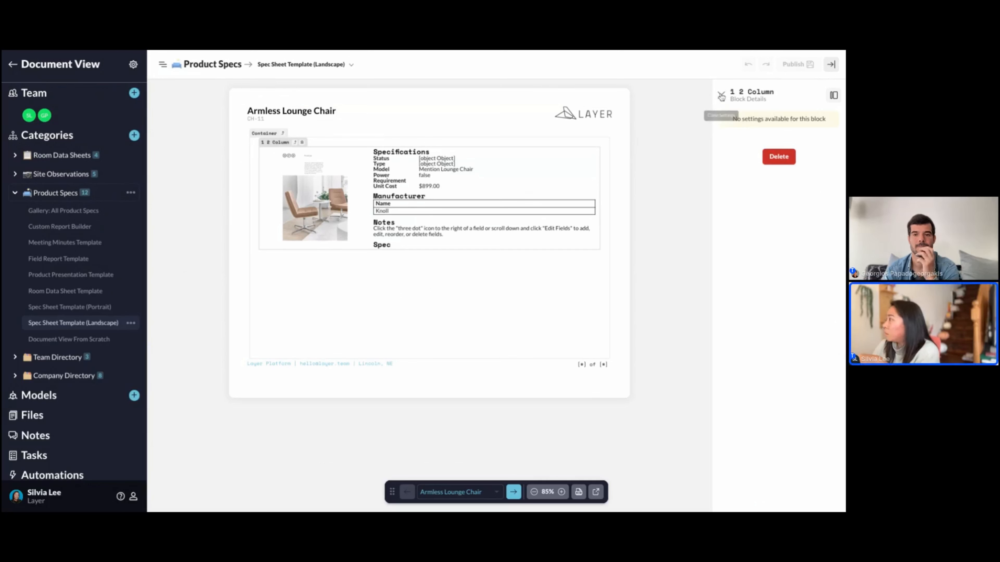
pyautogui.click(775, 156)
# Step: Return to editing Document View From Scratch and place a Static Text block in its header
pyautogui.click(75, 341)
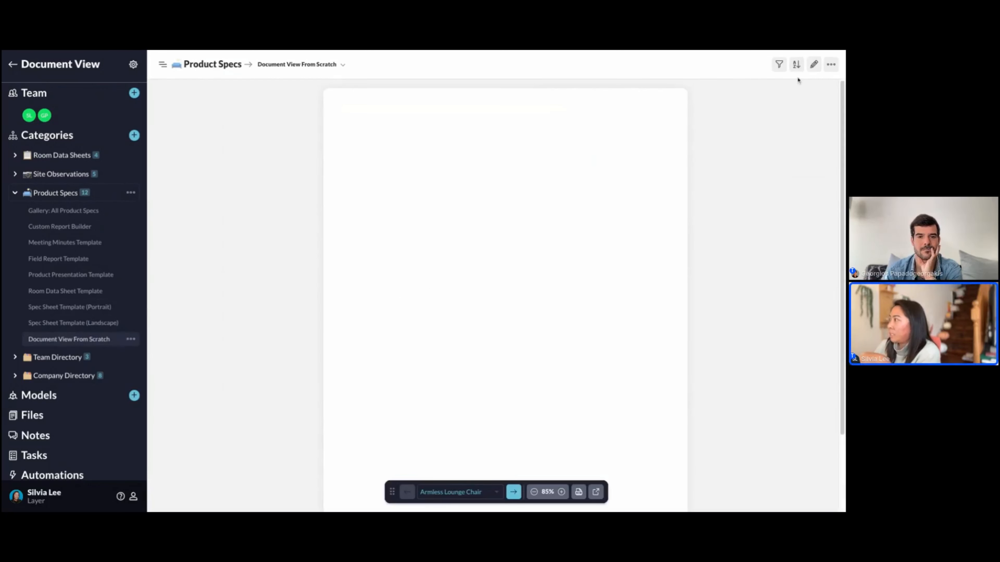
pyautogui.click(820, 66)
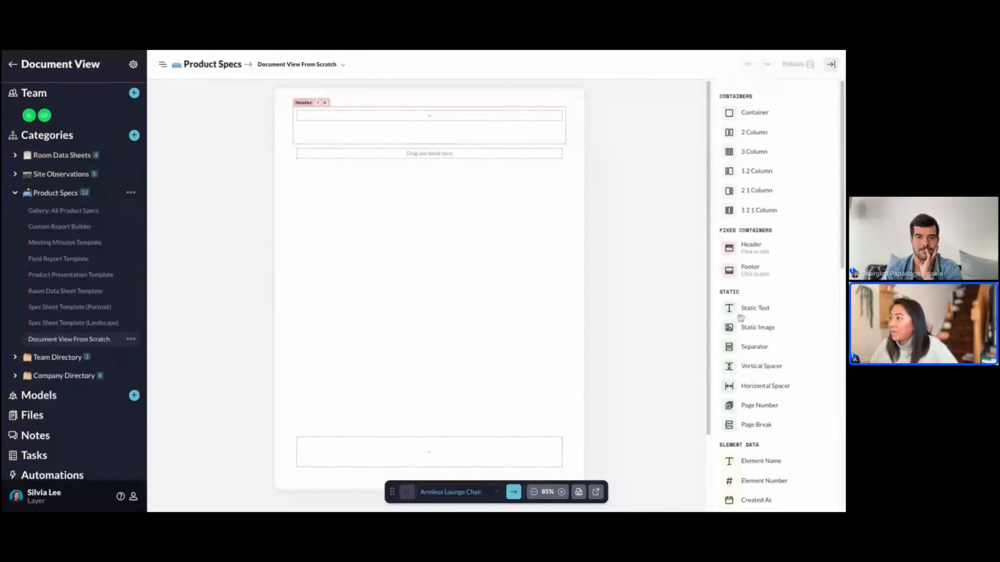
pyautogui.moveTo(735, 308); pyautogui.dragTo(393, 134)
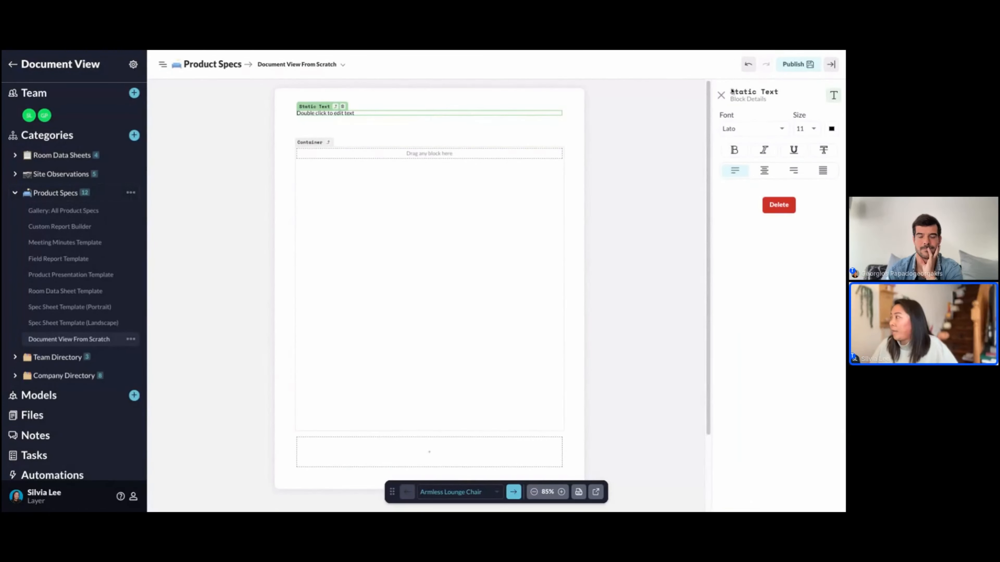
pyautogui.click(721, 95)
pyautogui.moveTo(739, 331); pyautogui.dragTo(442, 137)
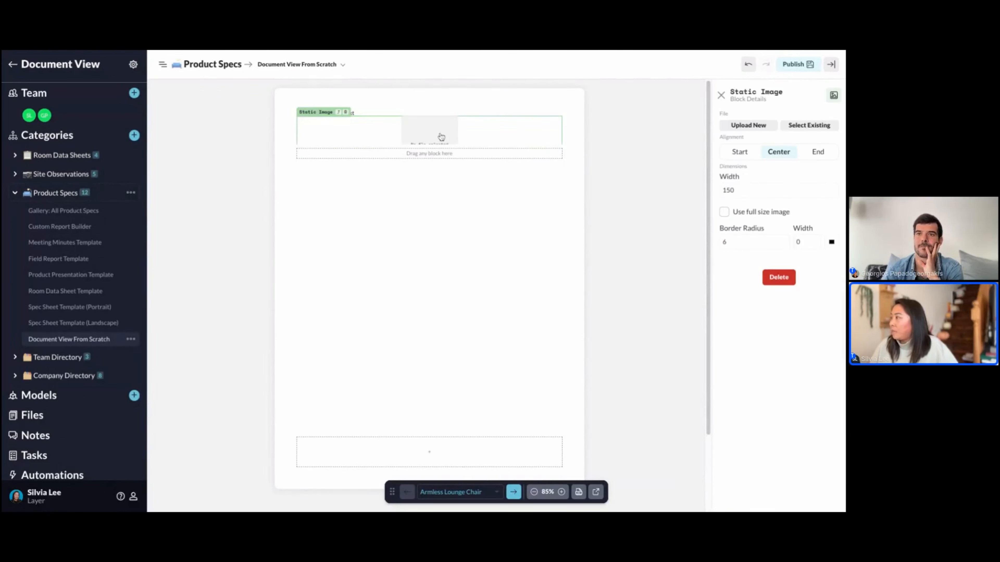
pyautogui.click(807, 126)
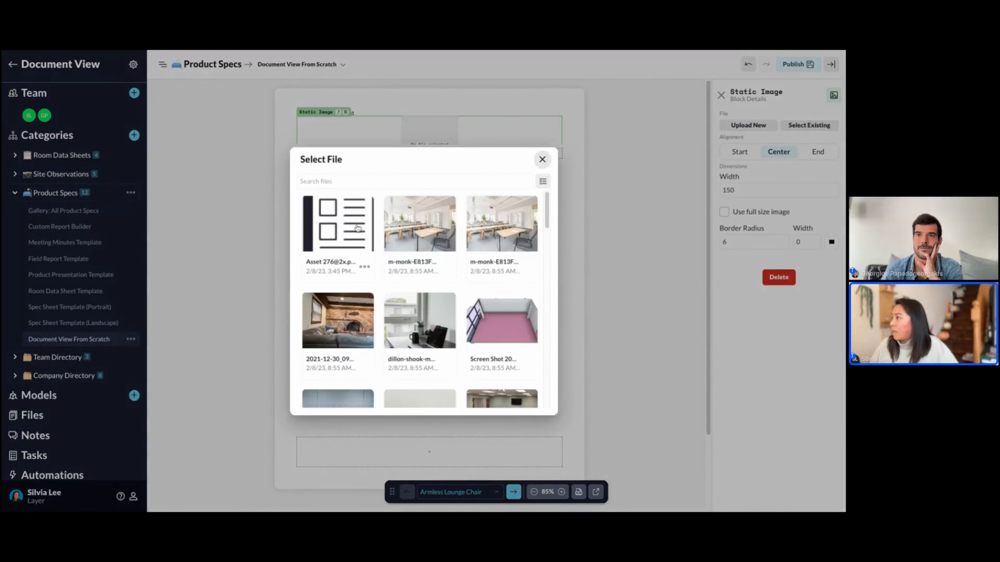
pyautogui.click(339, 224)
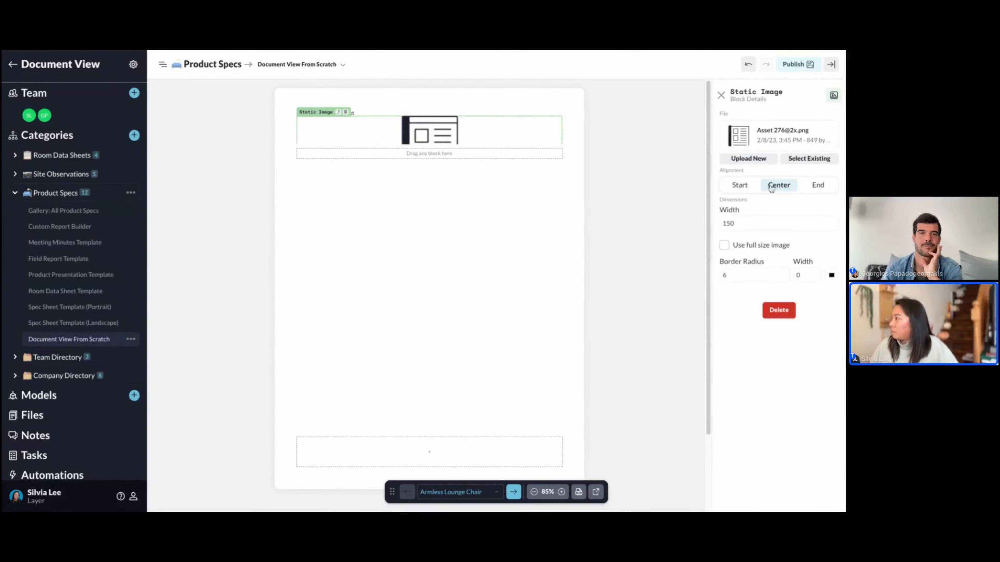
# Step: Set the header image's width to 70 and close its block details
pyautogui.moveTo(743, 224); pyautogui.dragTo(702, 228)
pyautogui.write('75')
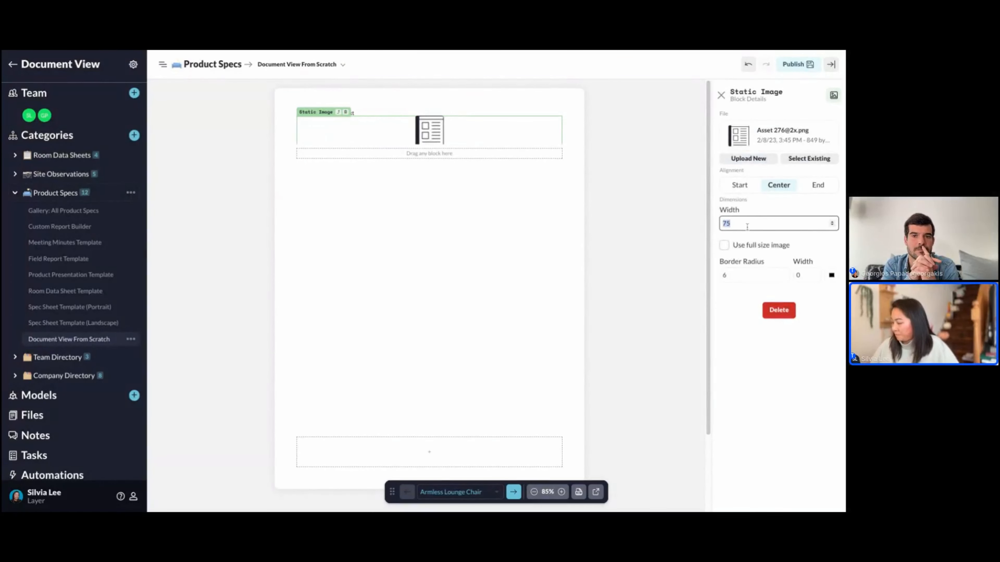
pyautogui.write('70')
pyautogui.click(736, 360)
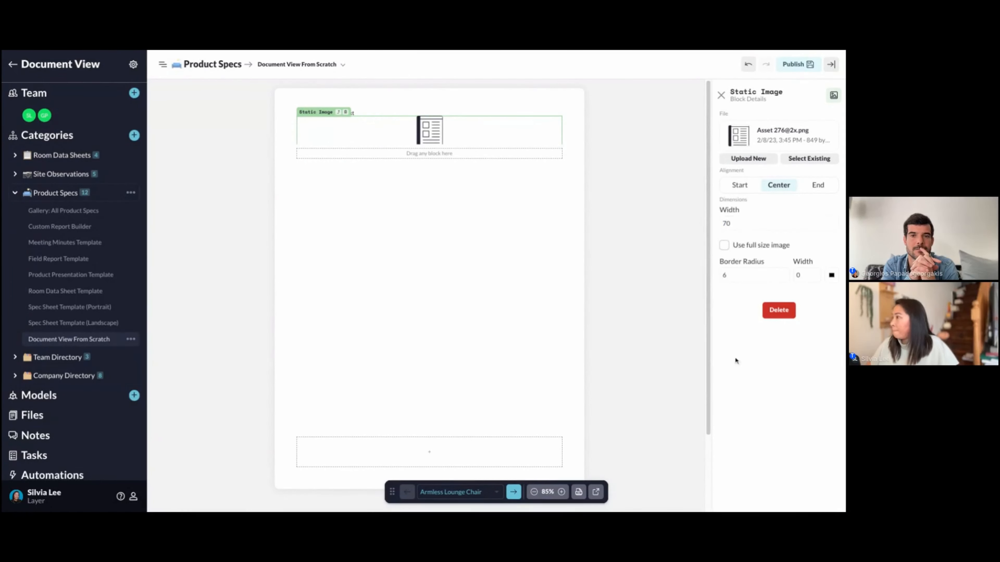
pyautogui.click(721, 96)
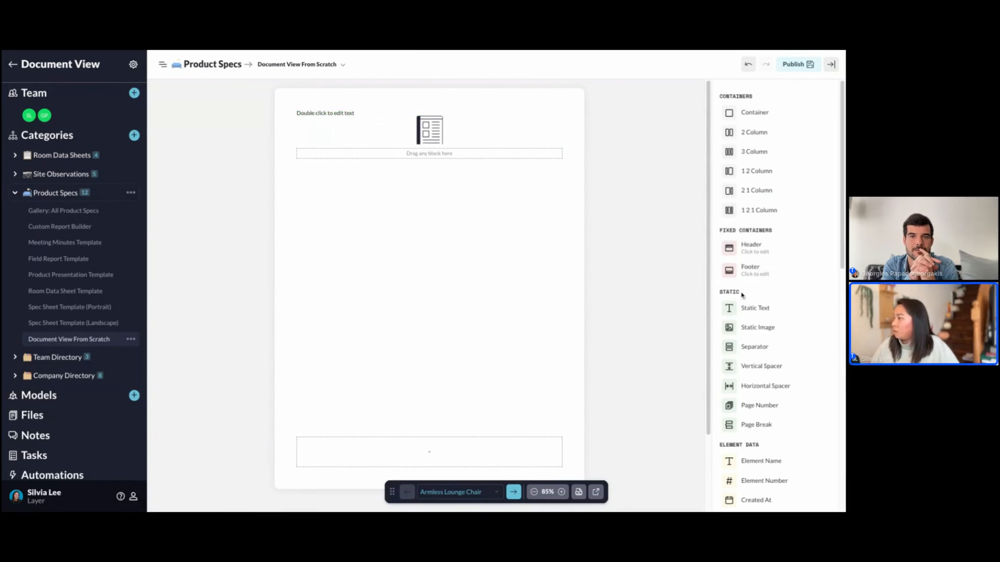
# Step: Place four Static Image blocks in the body container between the header and footer
pyautogui.scroll(-1, 760, 339)
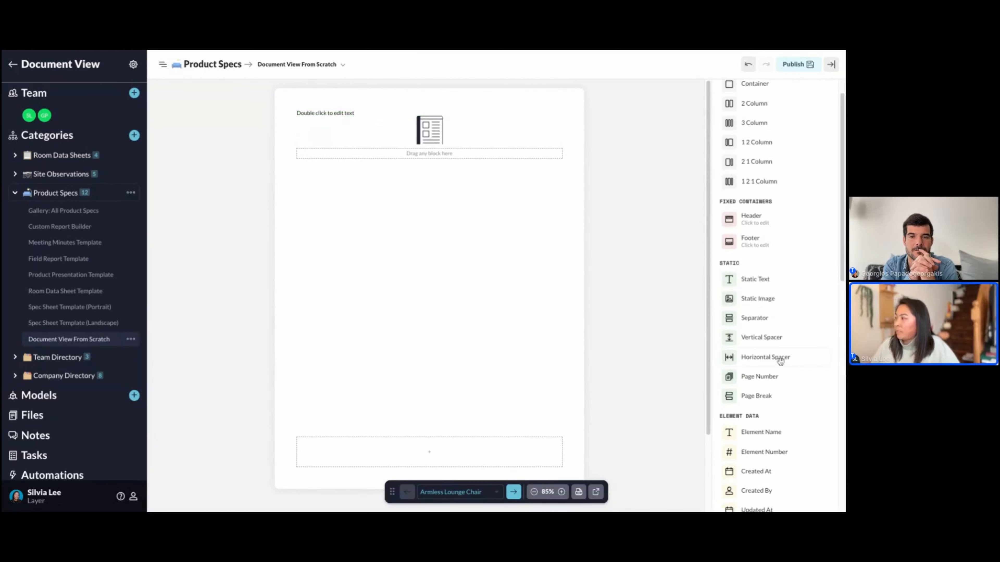
pyautogui.scroll(1, 780, 339)
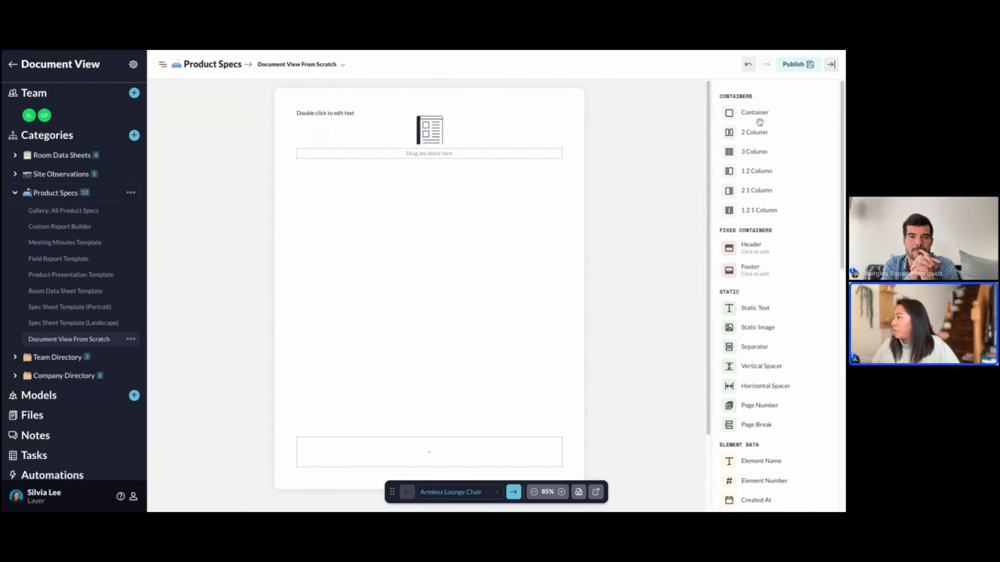
pyautogui.moveTo(734, 330); pyautogui.dragTo(734, 335)
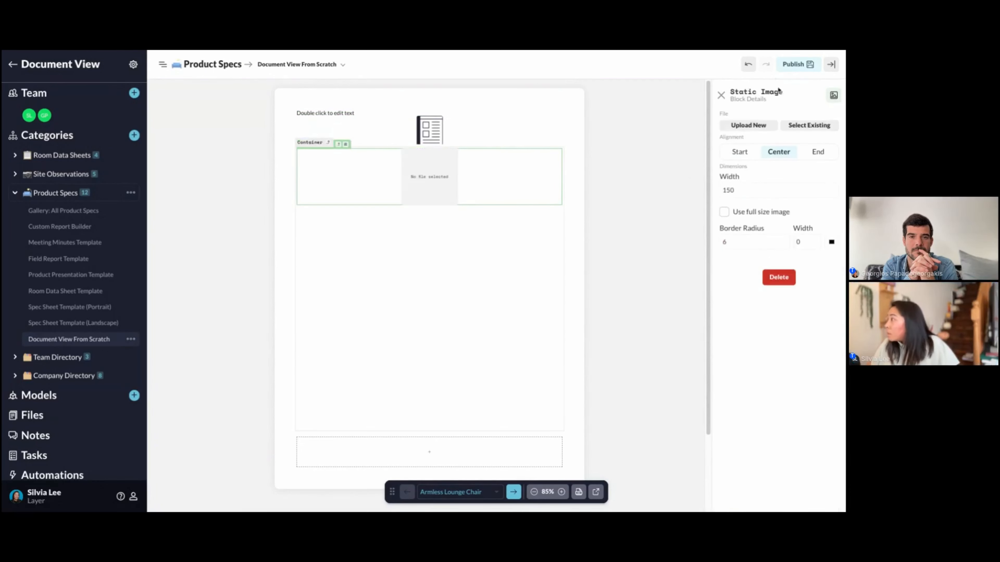
pyautogui.moveTo(734, 334); pyautogui.dragTo(398, 200)
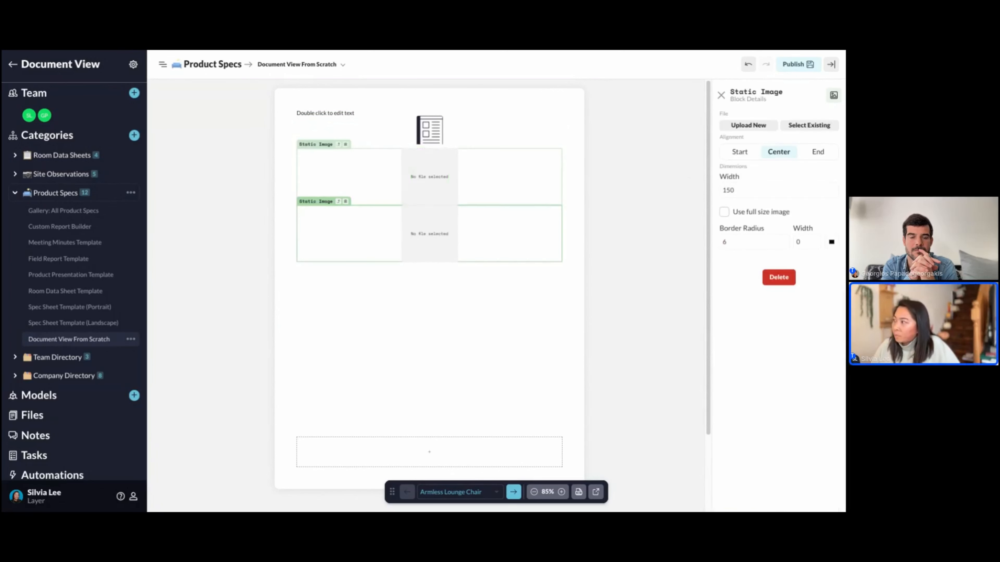
pyautogui.click(723, 96)
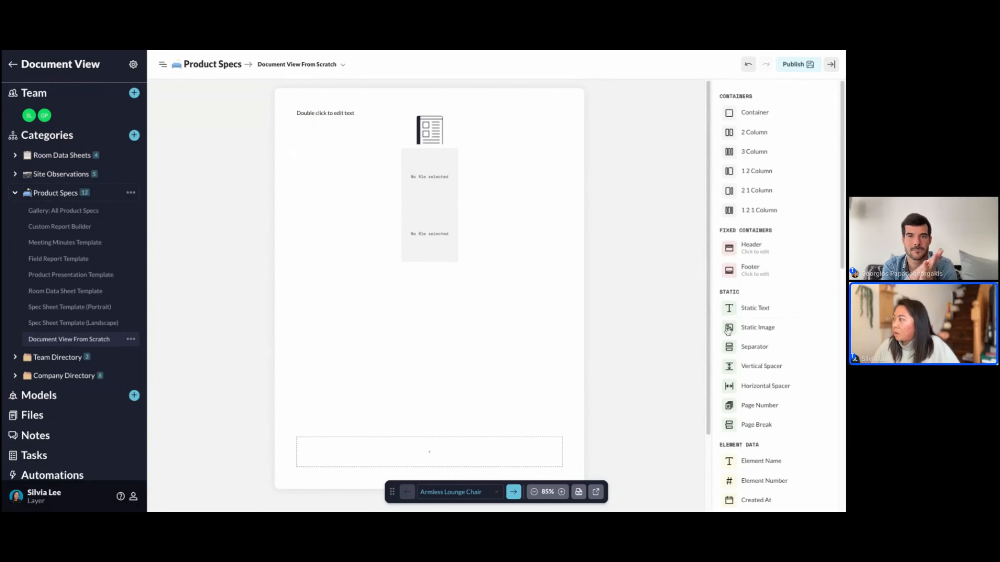
pyautogui.moveTo(730, 333); pyautogui.dragTo(457, 308)
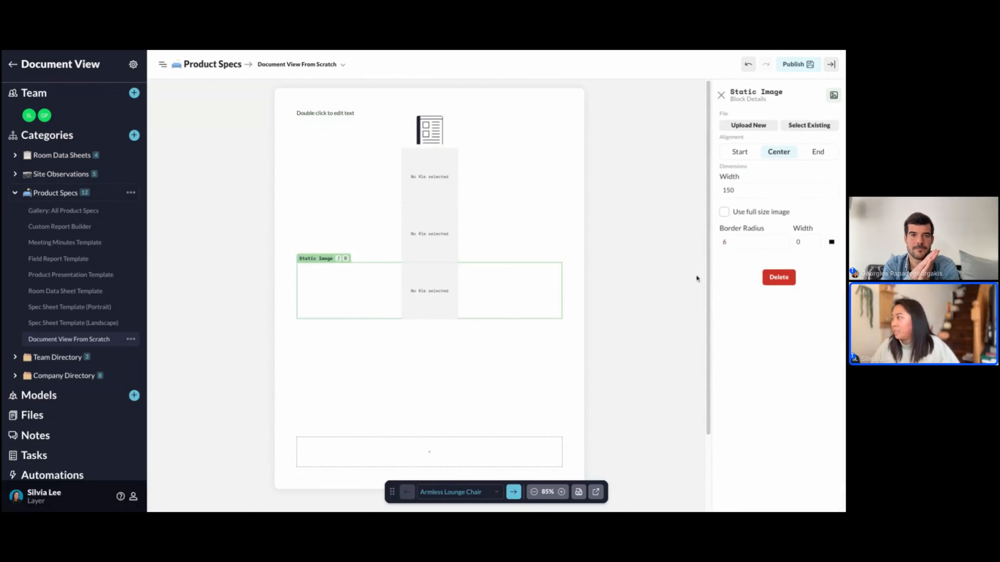
pyautogui.click(721, 95)
pyautogui.moveTo(729, 333); pyautogui.dragTo(433, 309)
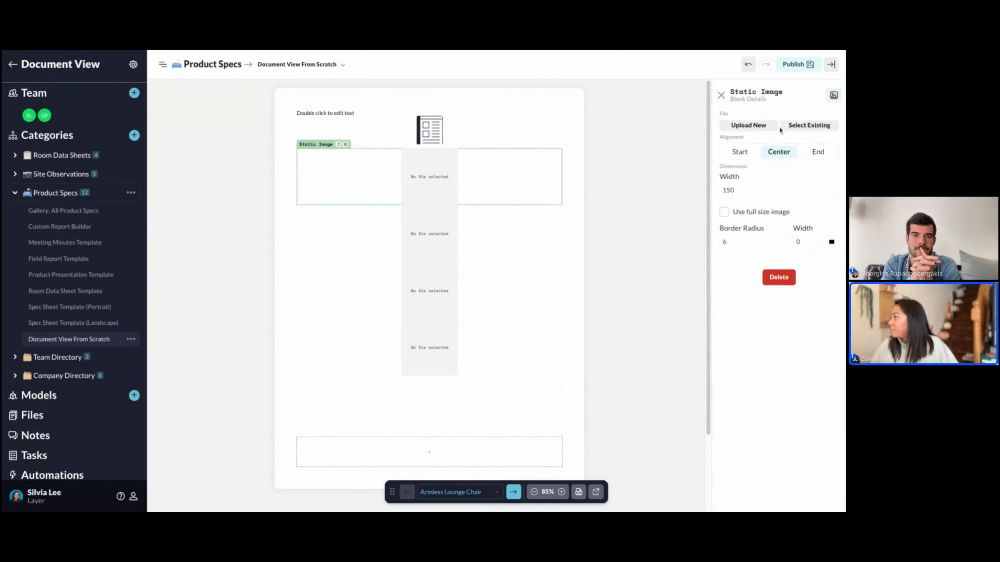
# Step: Assign existing files to the four body images: two m-monk photos, the pink-floored room screenshot and the dillon-shook photo
pyautogui.click(826, 132)
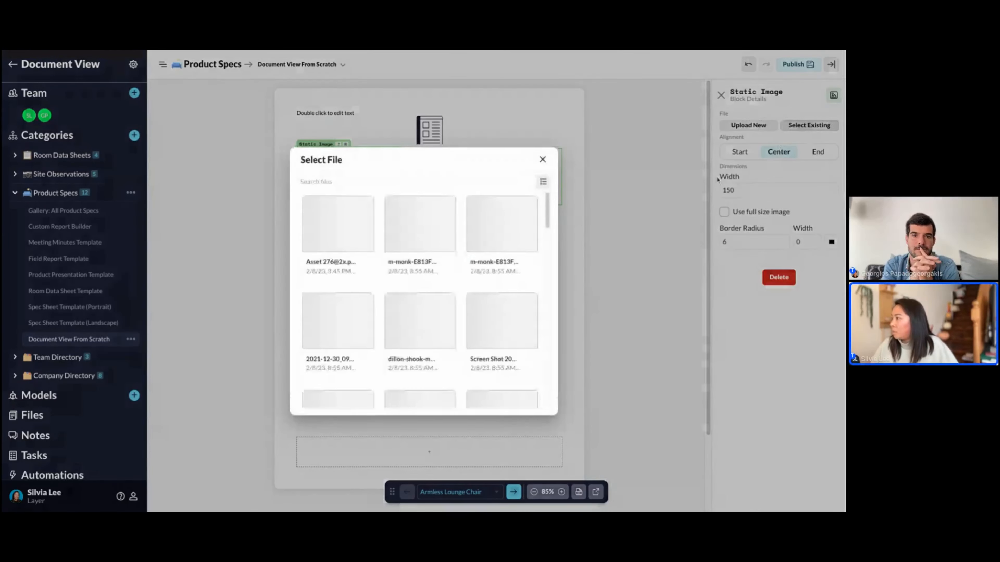
pyautogui.click(502, 229)
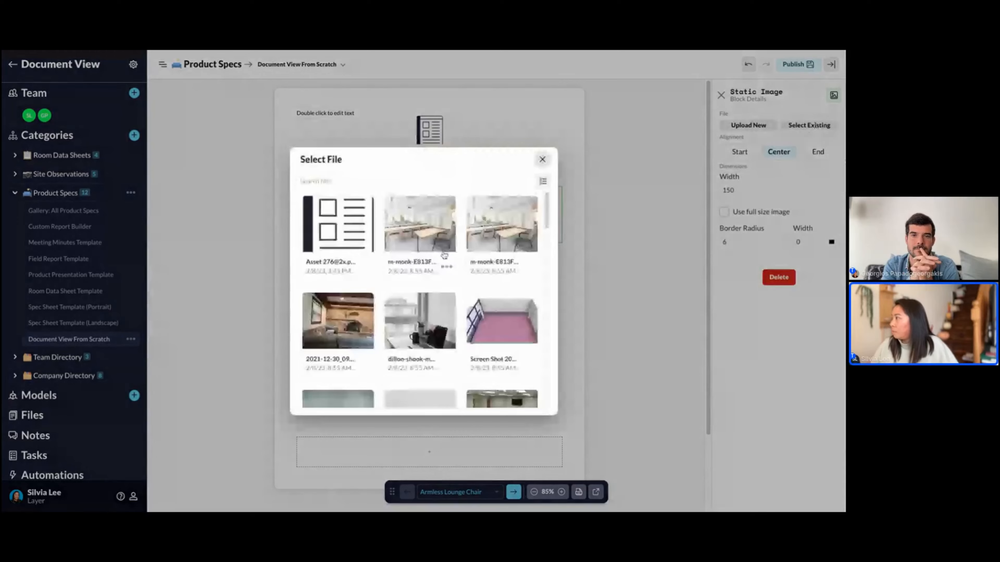
pyautogui.click(443, 253)
pyautogui.click(469, 254)
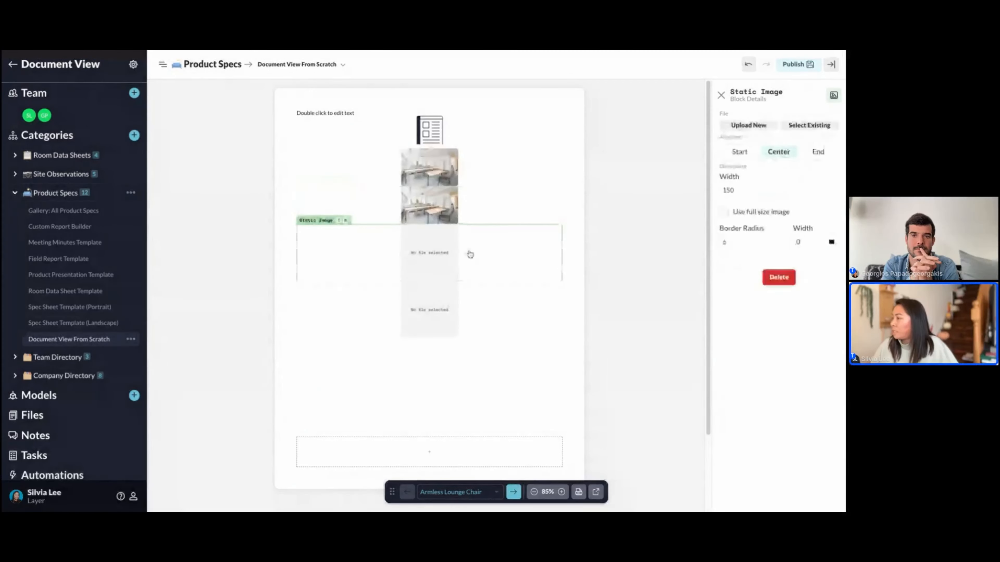
pyautogui.click(830, 126)
pyautogui.click(511, 326)
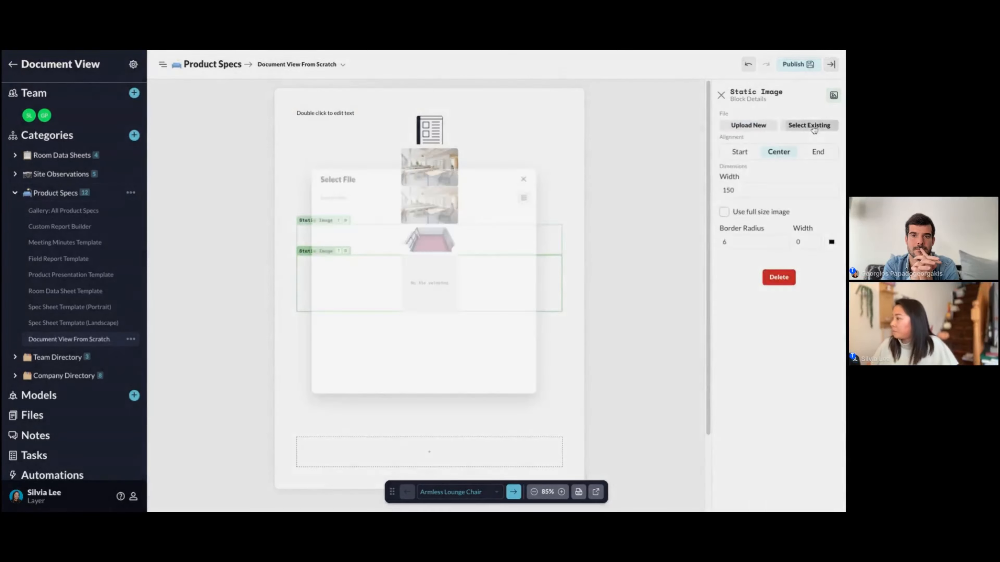
pyautogui.click(819, 129)
pyautogui.click(426, 344)
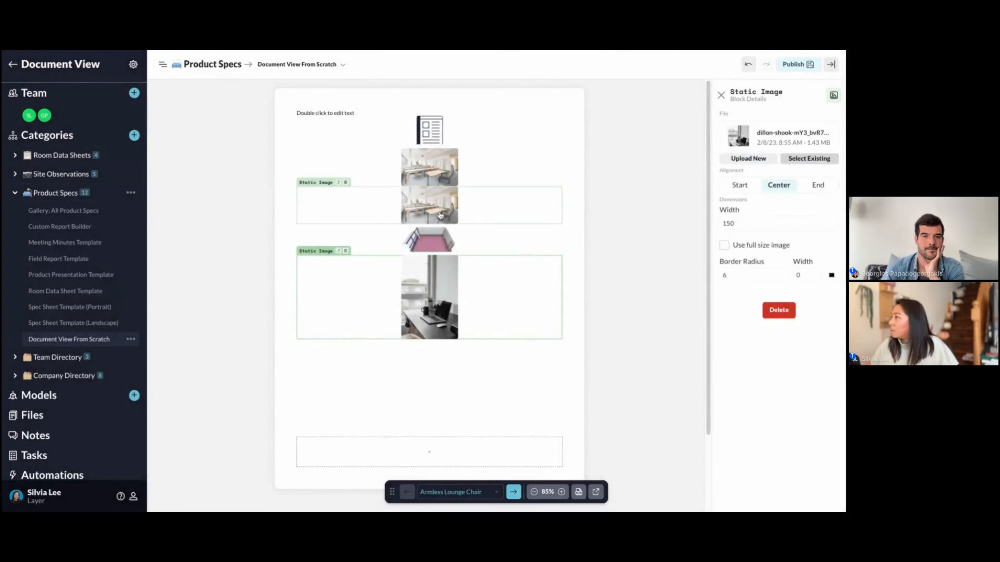
# Step: Replace the second body image with the existing 2021-12-30 fireplace photo and close its block details
pyautogui.click(812, 159)
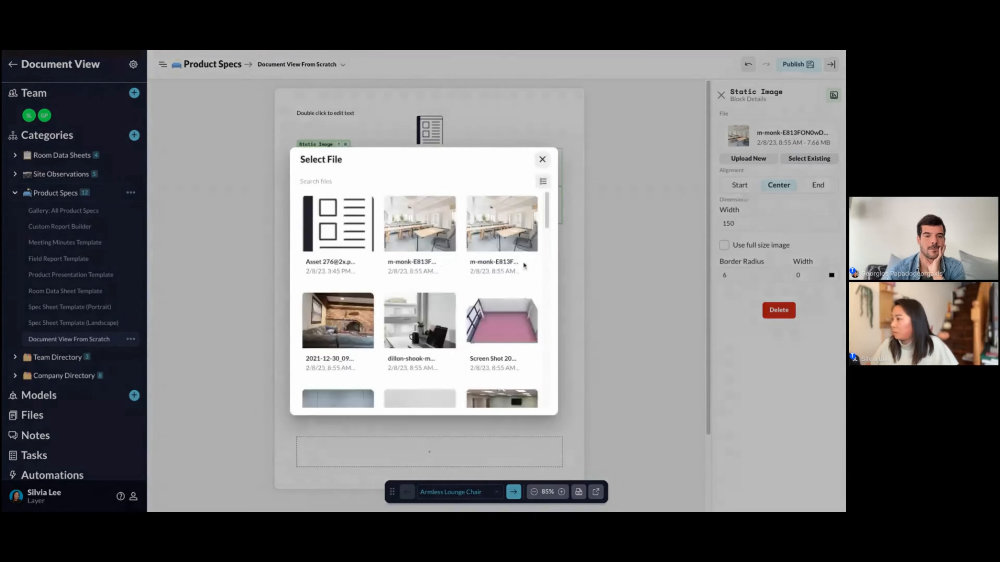
pyautogui.click(338, 344)
pyautogui.click(722, 95)
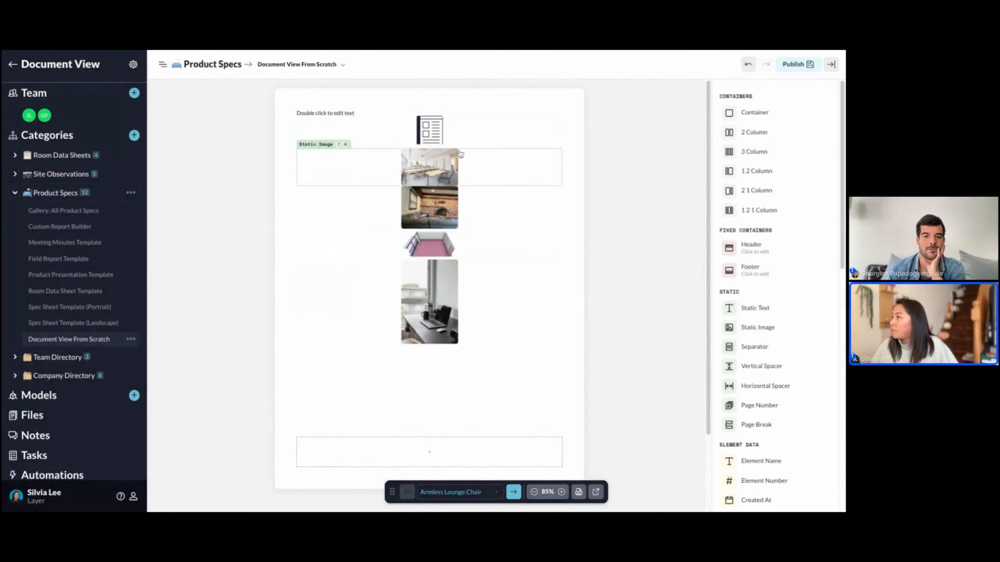
# Step: Set the body container's content direction to Row and insert a Horizontal Spacer before the last image
pyautogui.click(366, 148)
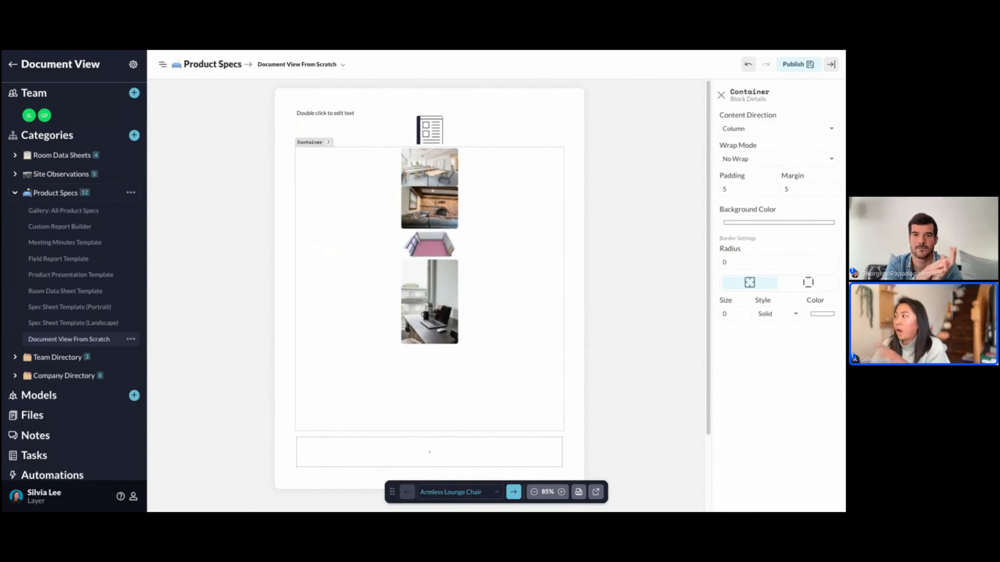
pyautogui.click(778, 128)
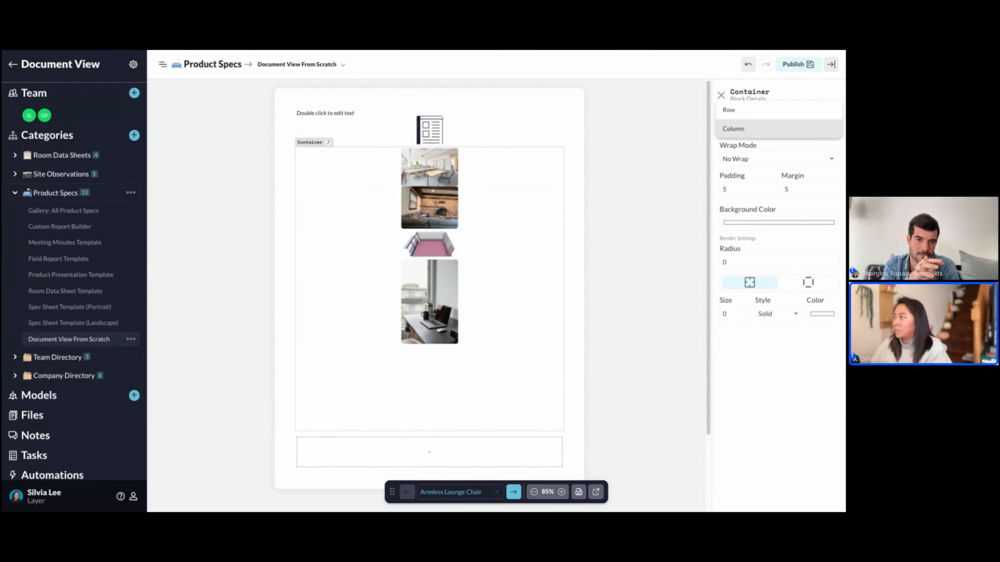
pyautogui.click(756, 113)
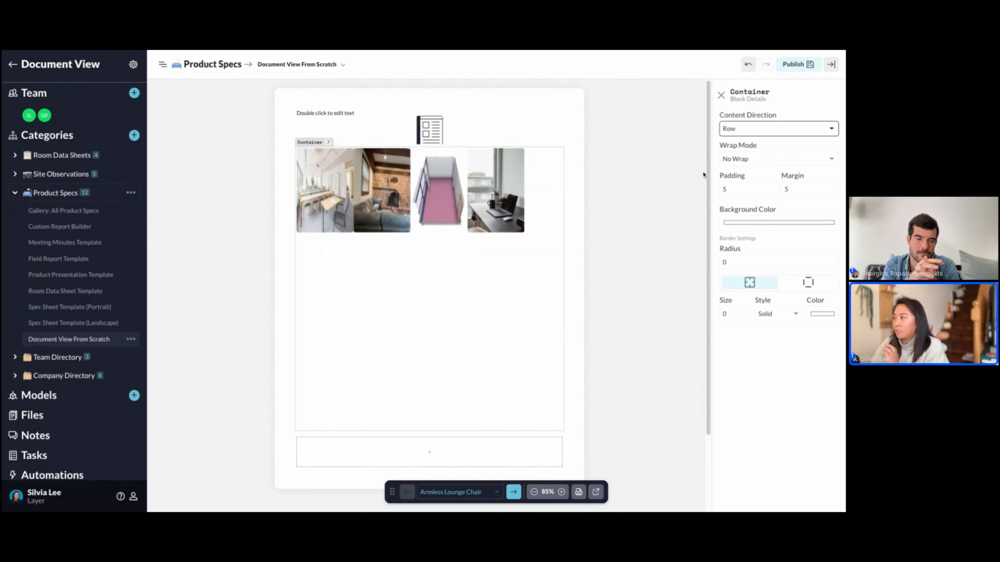
pyautogui.click(721, 96)
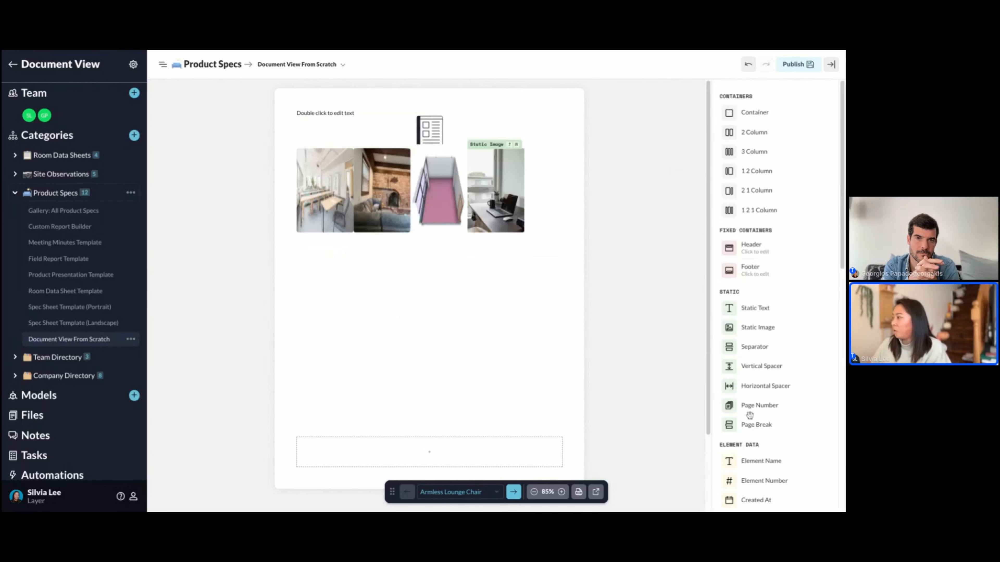
pyautogui.moveTo(752, 385); pyautogui.dragTo(473, 185)
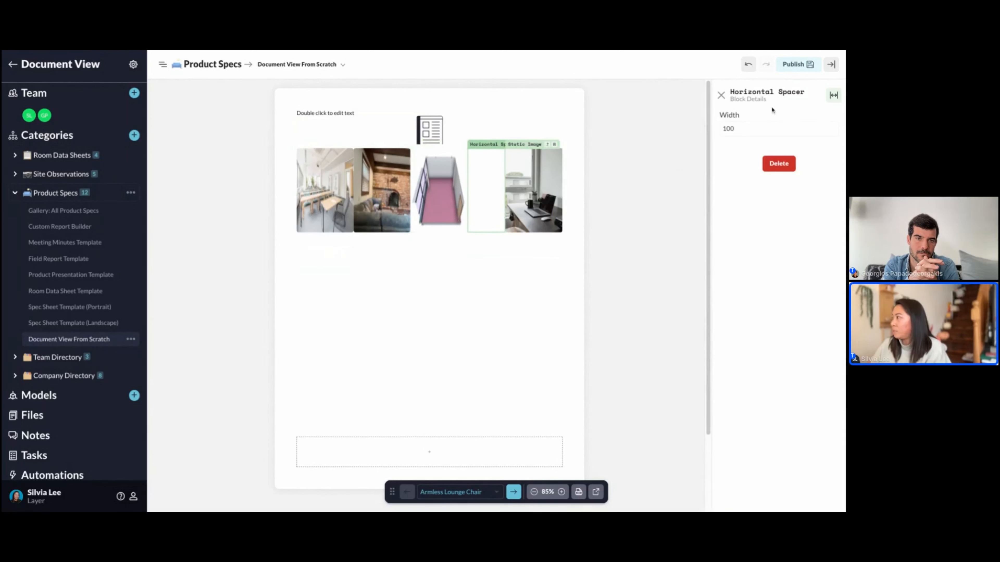
pyautogui.click(721, 95)
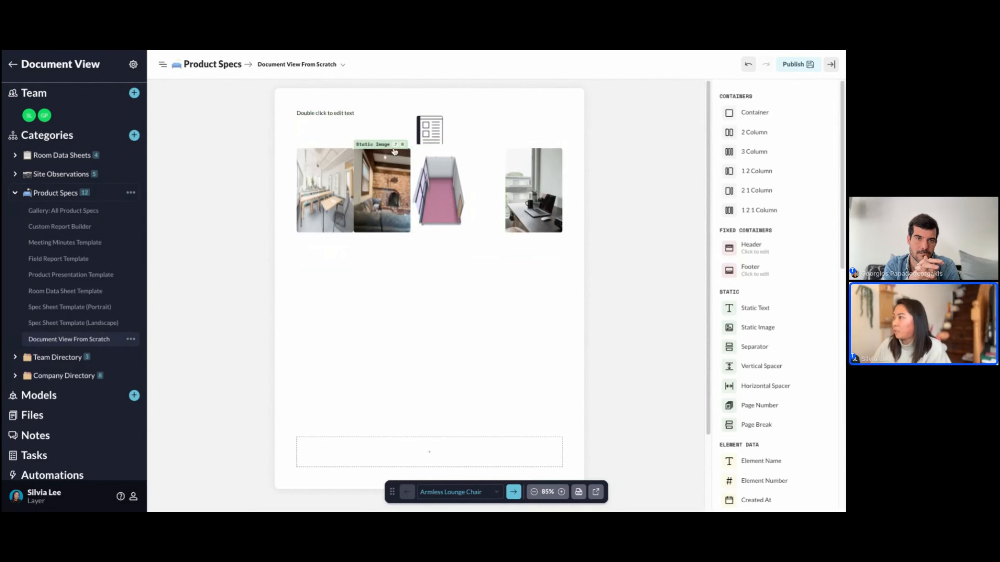
# Step: Switch the body container's content direction to Column and insert a Vertical Spacer before the last image
pyautogui.click(394, 152)
pyautogui.click(395, 145)
pyautogui.click(764, 132)
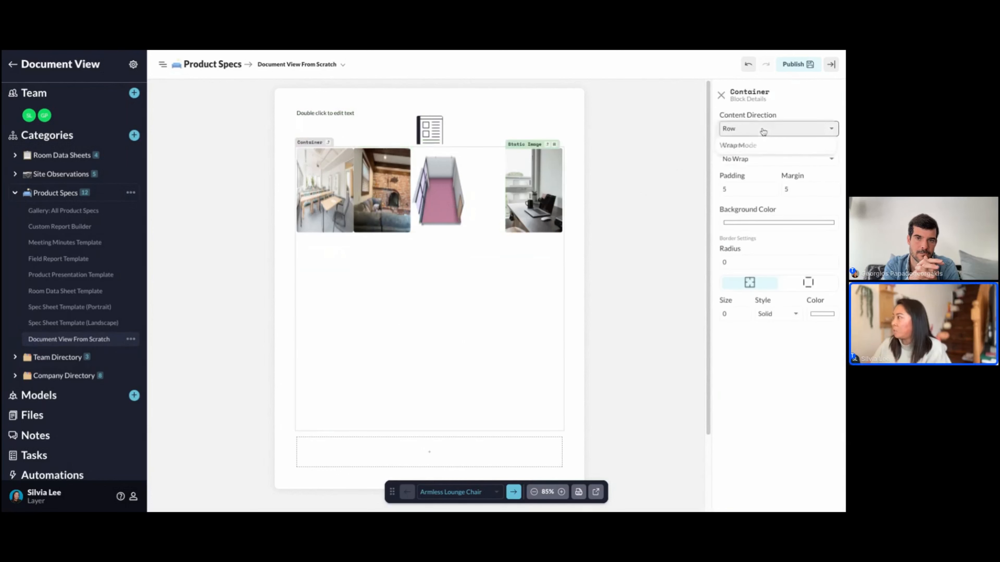
pyautogui.click(745, 153)
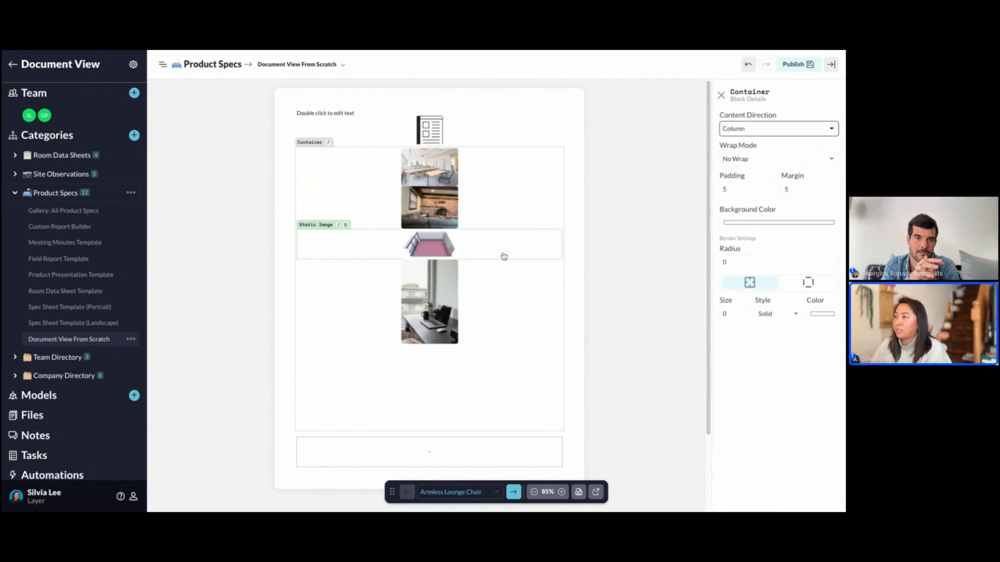
pyautogui.click(721, 95)
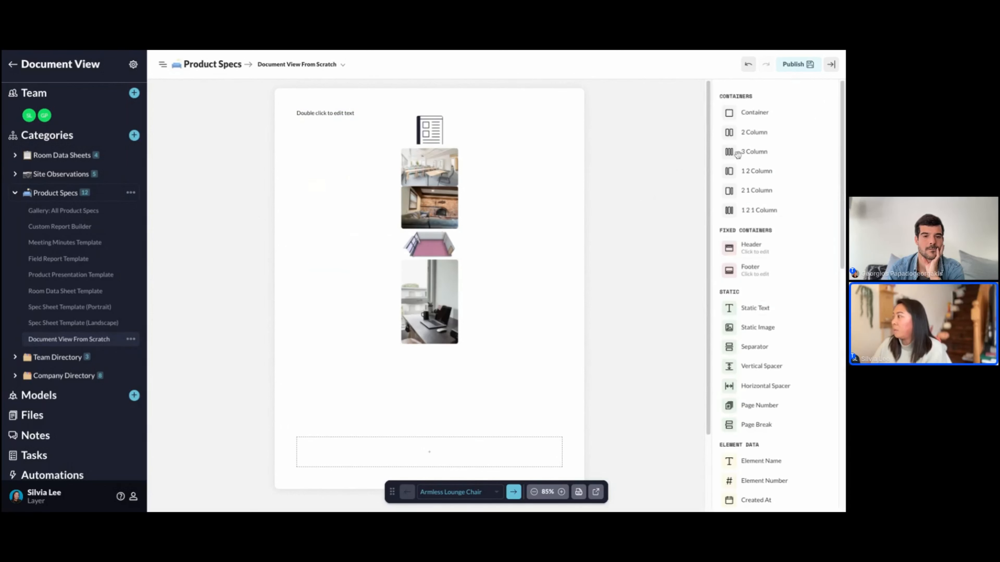
pyautogui.moveTo(763, 373); pyautogui.dragTo(464, 250)
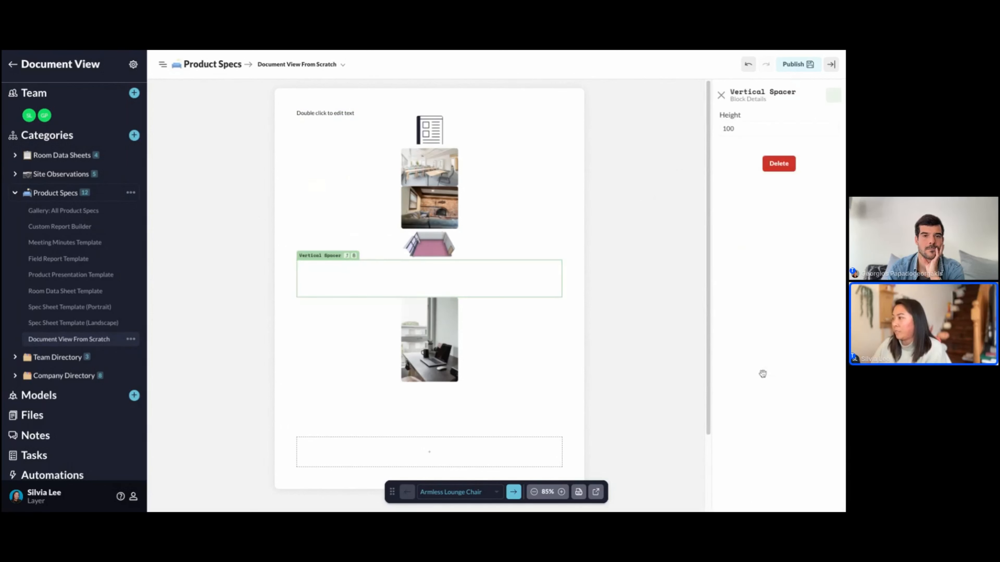
pyautogui.click(721, 95)
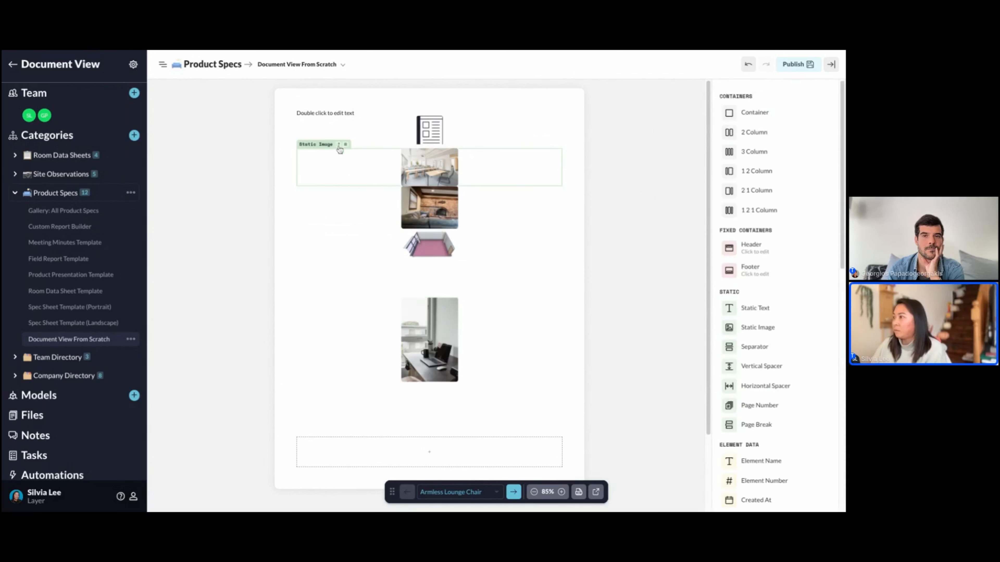
# Step: Return the body container's content direction to Row and close its block details
pyautogui.click(340, 150)
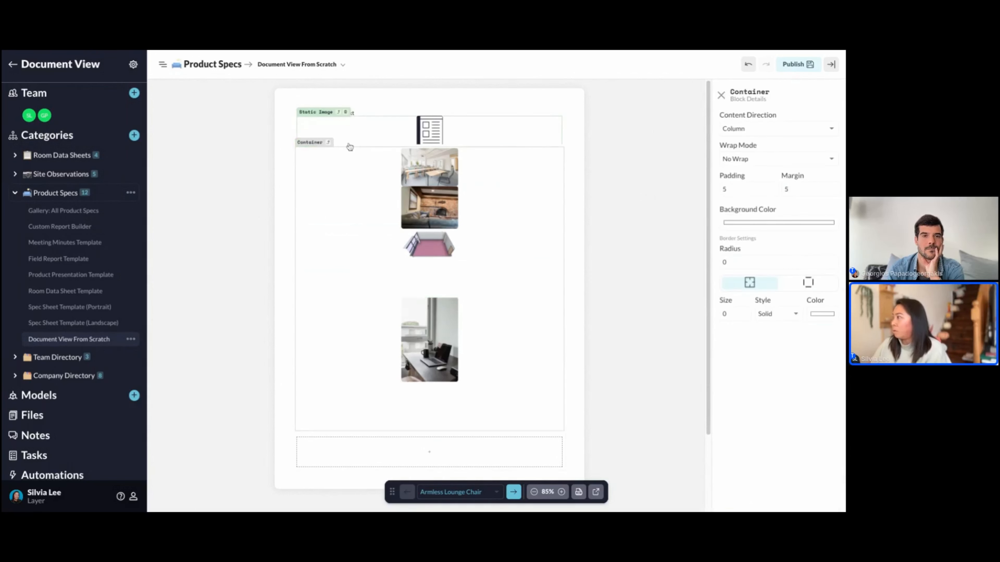
pyautogui.click(777, 128)
pyautogui.click(736, 108)
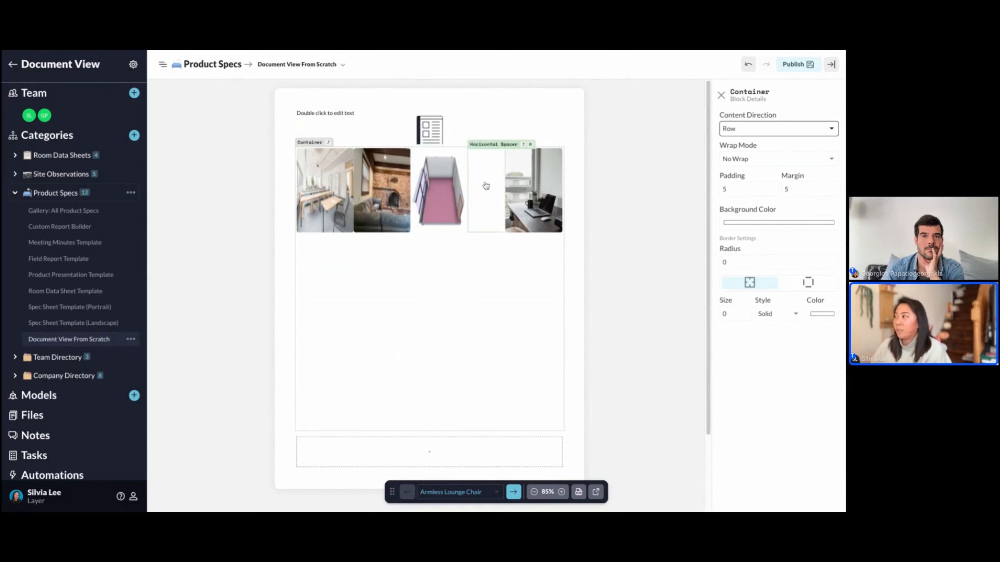
pyautogui.click(722, 96)
# Step: Place a Page Number block in the footer
pyautogui.scroll(-3, 772, 335)
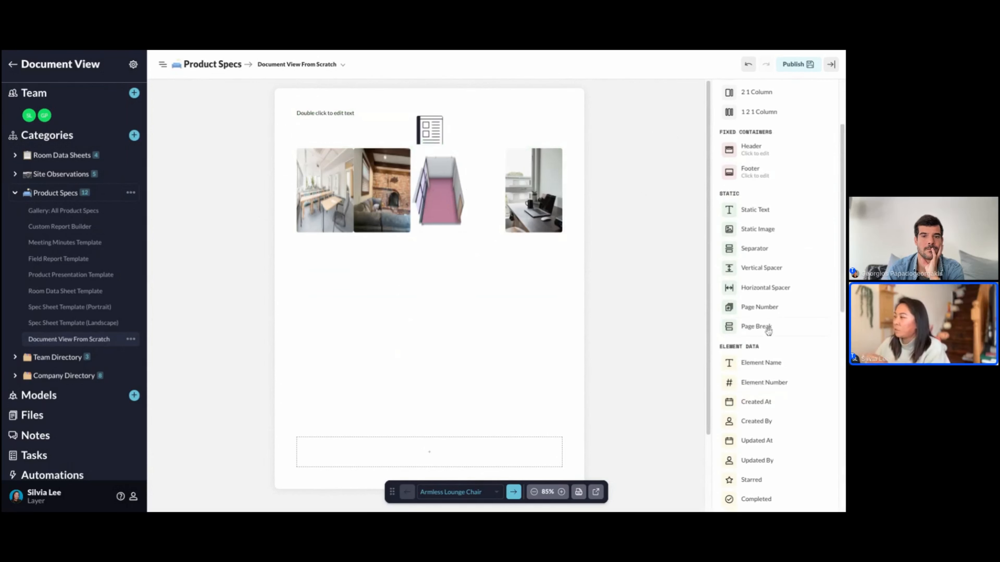
pyautogui.moveTo(760, 331); pyautogui.dragTo(543, 438)
pyautogui.moveTo(760, 308); pyautogui.dragTo(462, 434)
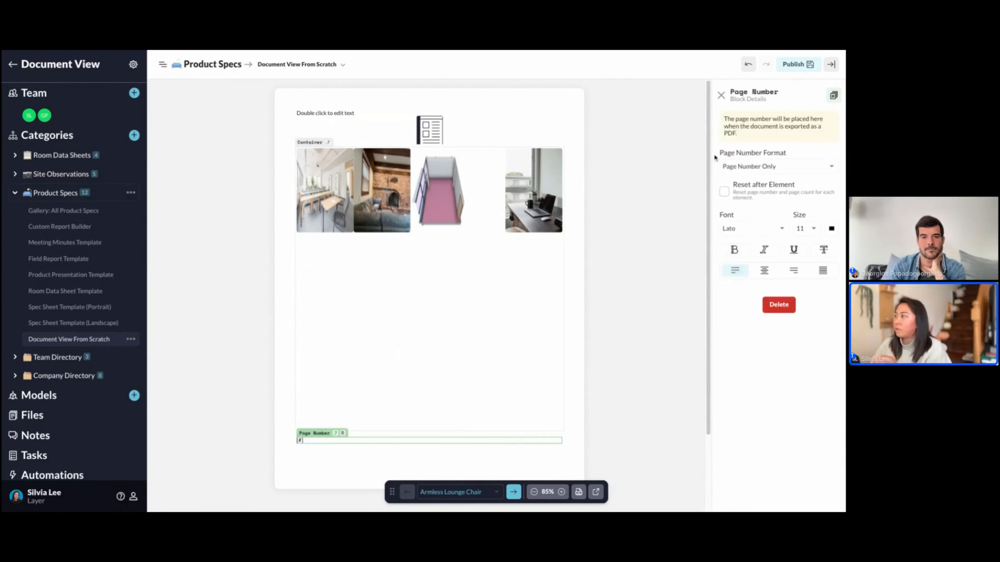
# Step: Inspect the container hierarchy around the body images up to the Root Container and publish the Document View From Scratch
pyautogui.click(721, 95)
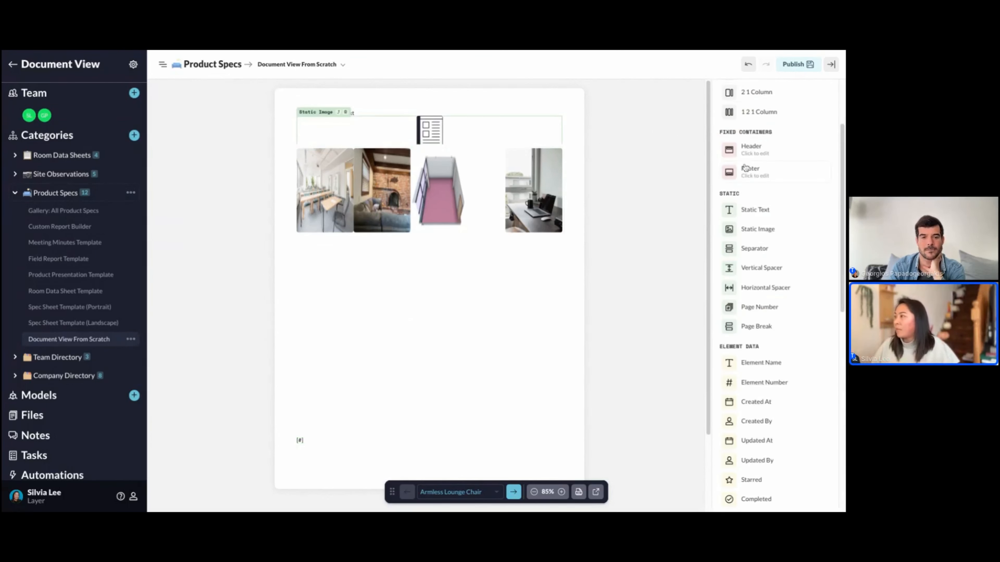
pyautogui.click(334, 146)
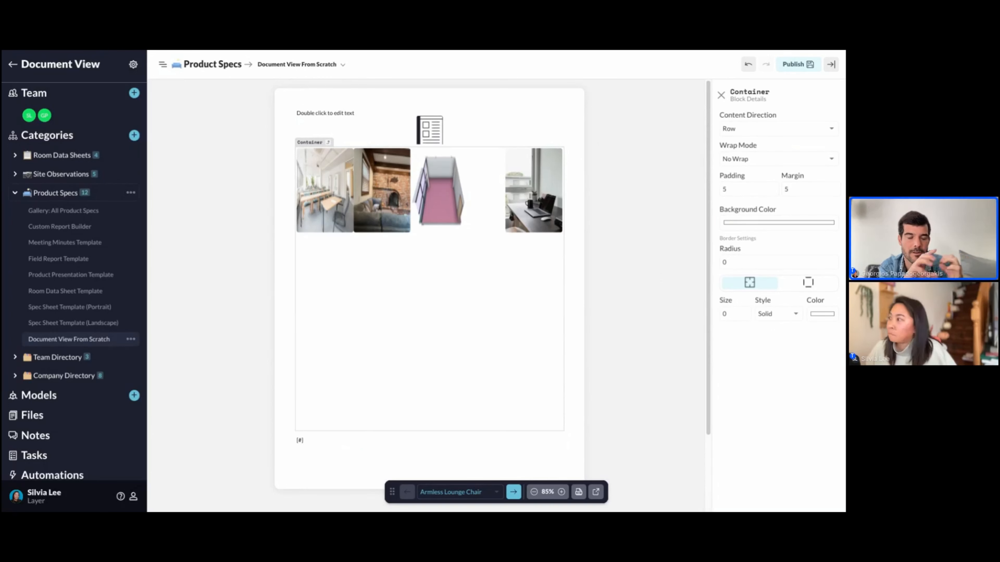
pyautogui.click(330, 145)
pyautogui.click(367, 303)
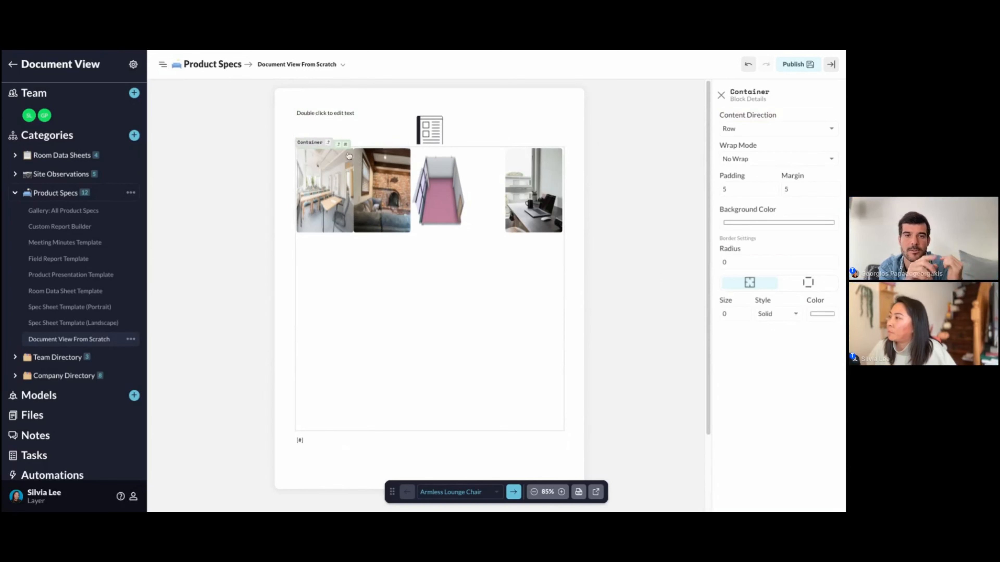
pyautogui.click(328, 143)
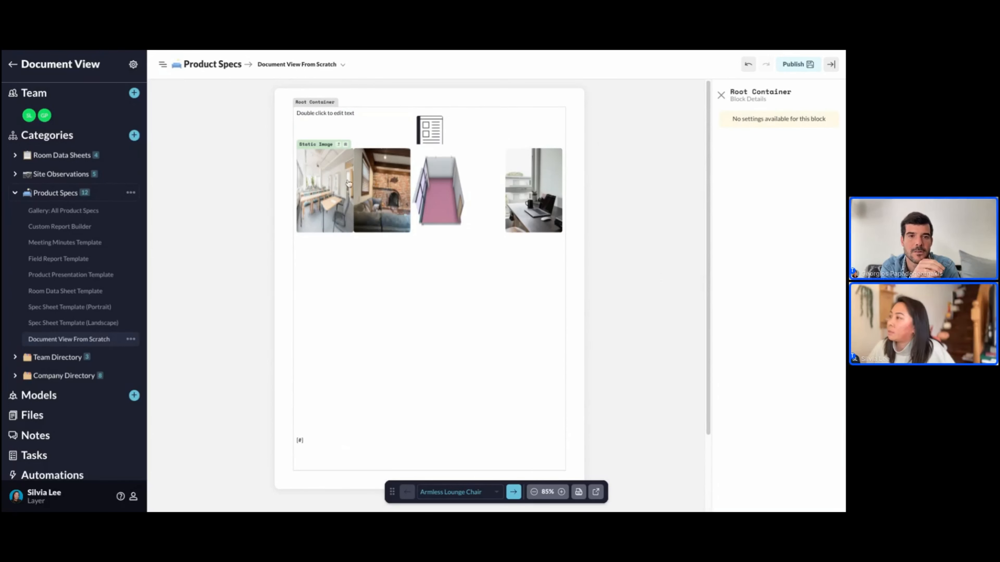
pyautogui.click(360, 193)
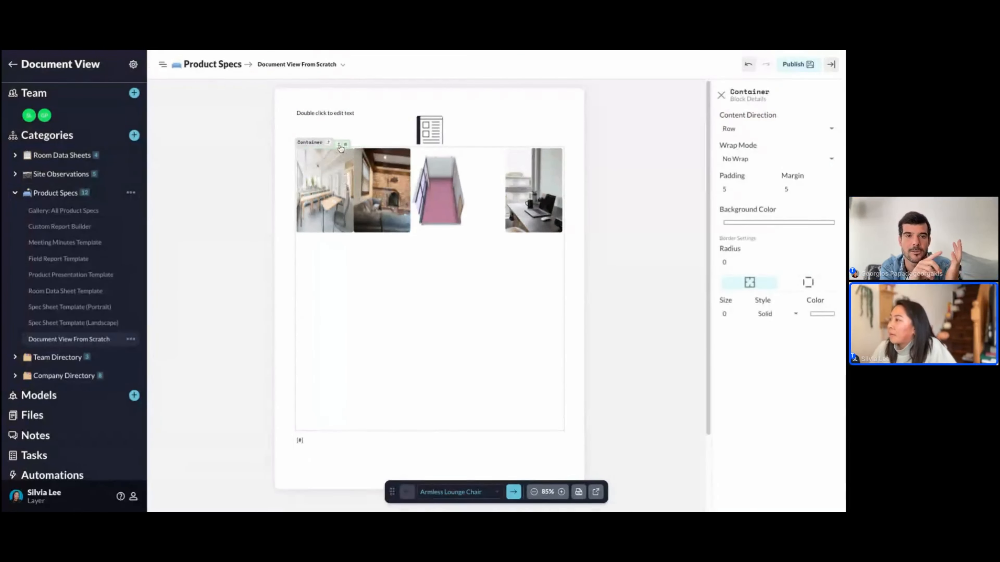
pyautogui.click(802, 66)
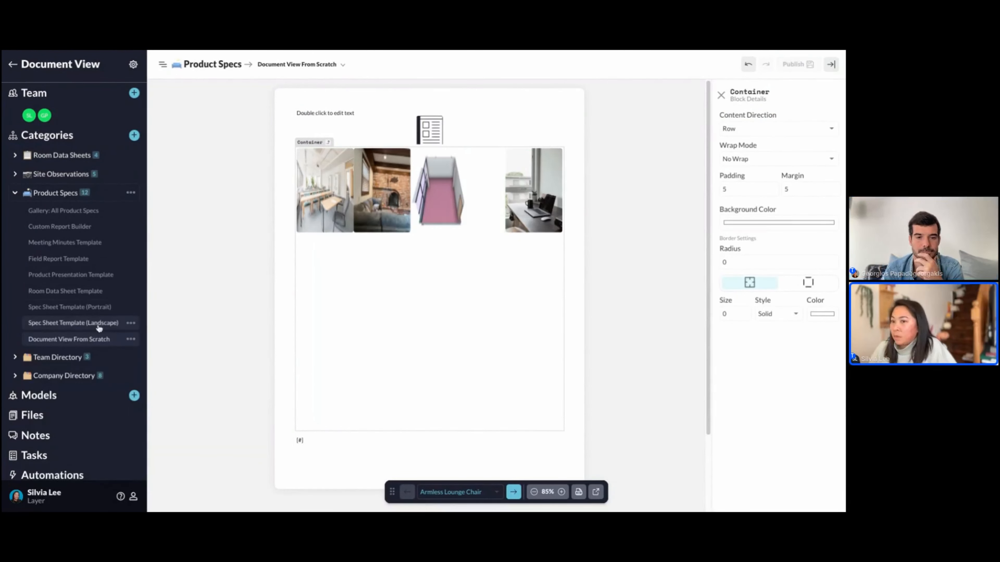
# Step: Open Spec Sheet Template (Portrait) for editing and inspect the Notes block and the containers directly enclosing it
pyautogui.click(94, 307)
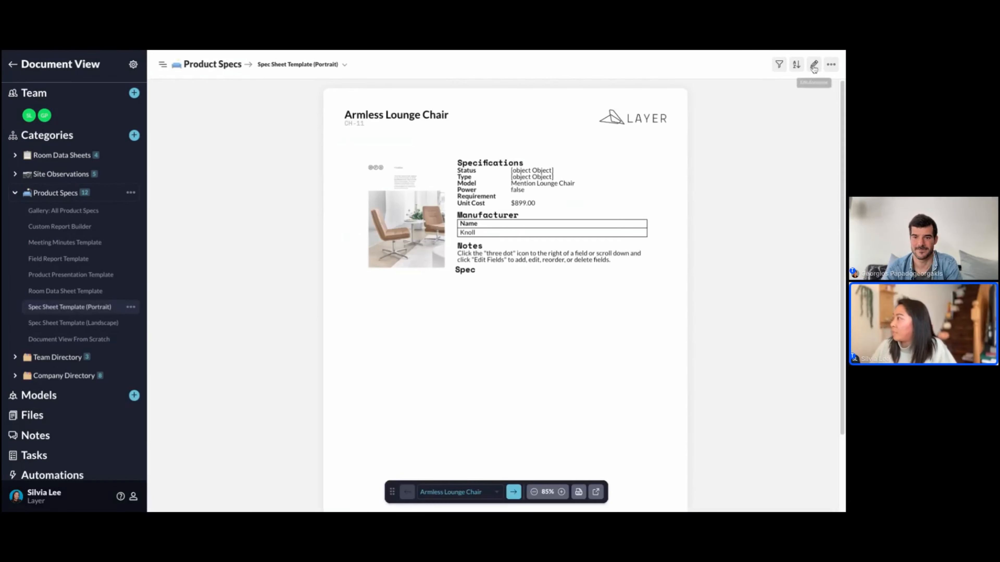
pyautogui.click(814, 66)
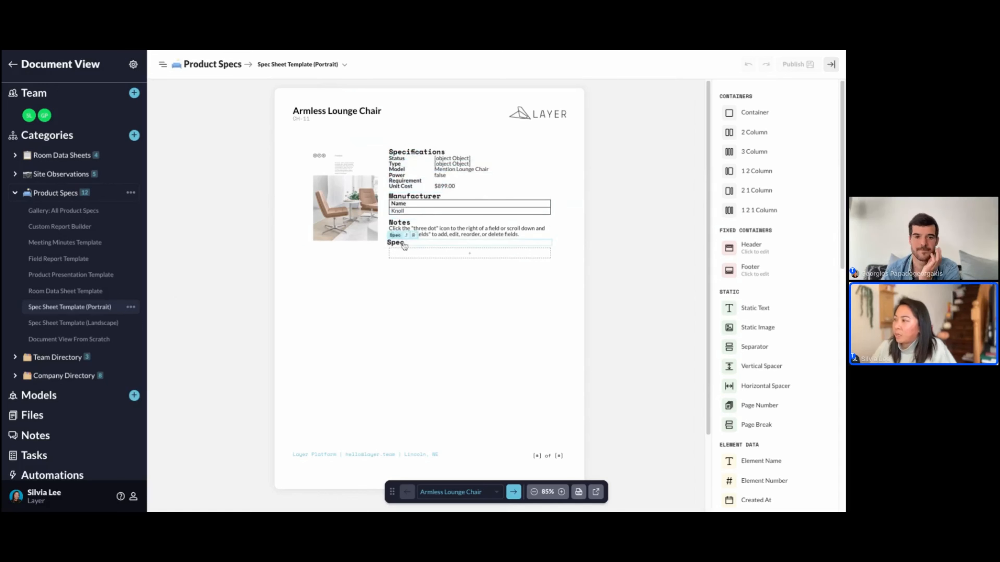
pyautogui.click(403, 229)
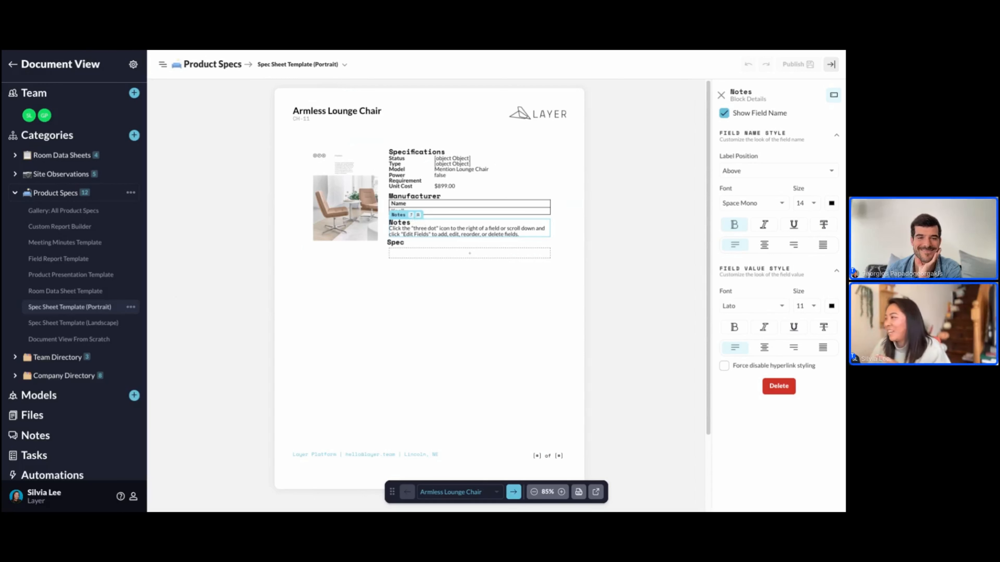
pyautogui.click(412, 216)
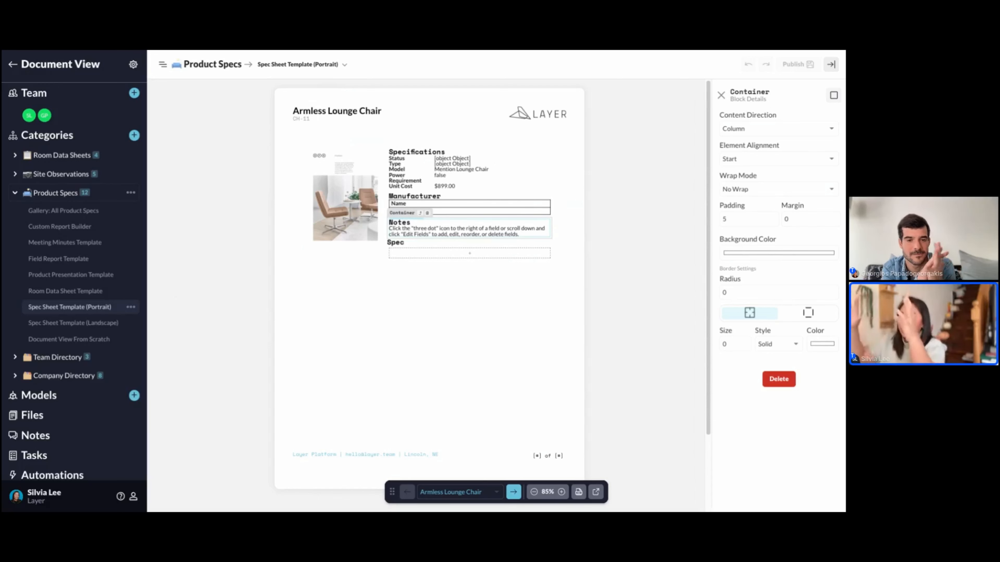
pyautogui.click(421, 214)
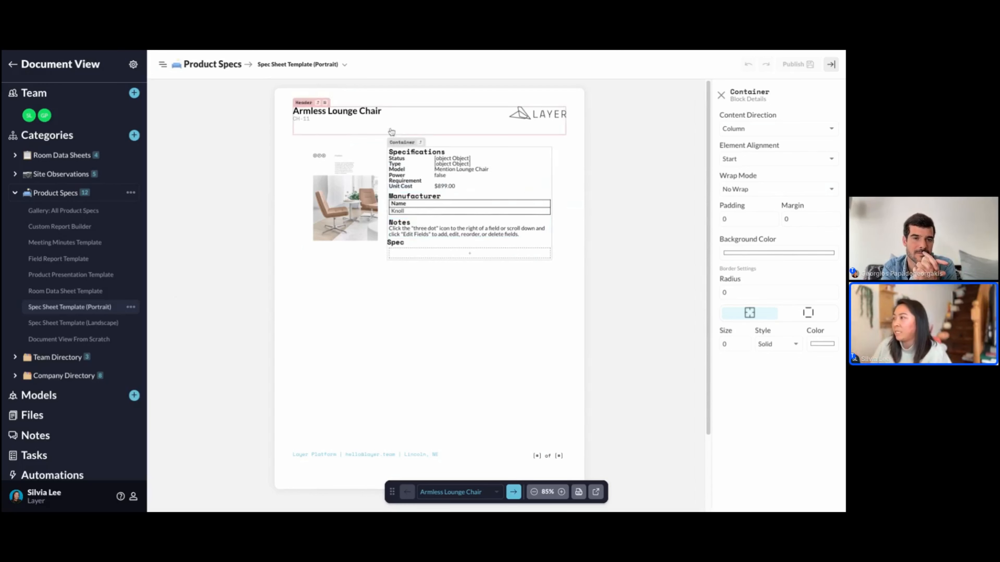
# Step: Examine the 1 2 Column block and its parent containers up to the Root Container, closing the block details
pyautogui.click(421, 145)
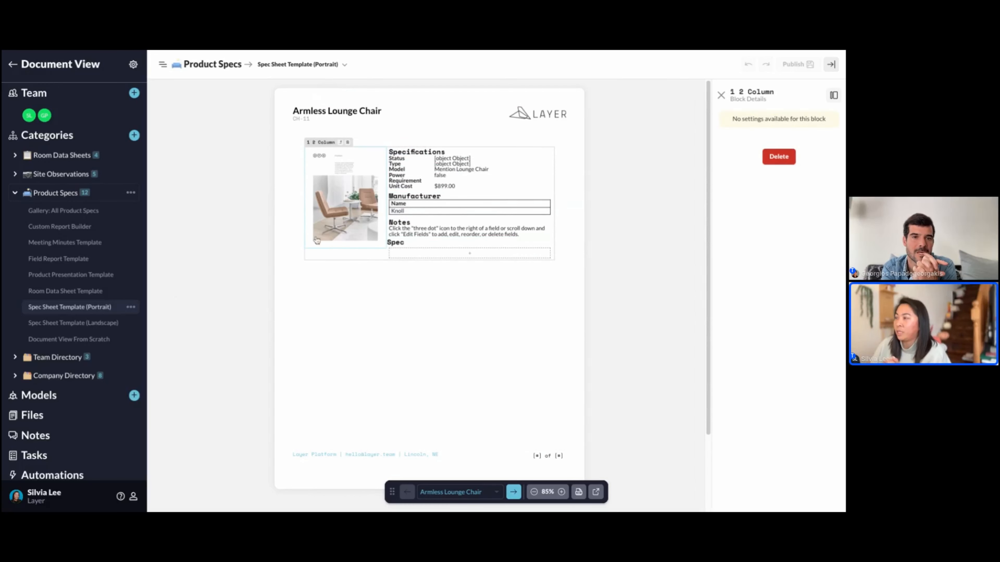
pyautogui.click(339, 149)
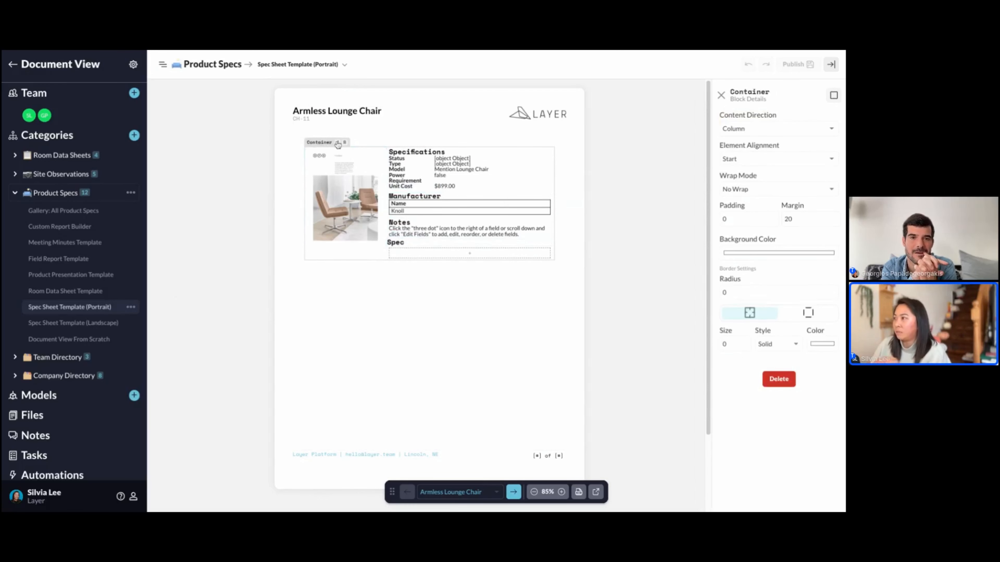
pyautogui.click(338, 143)
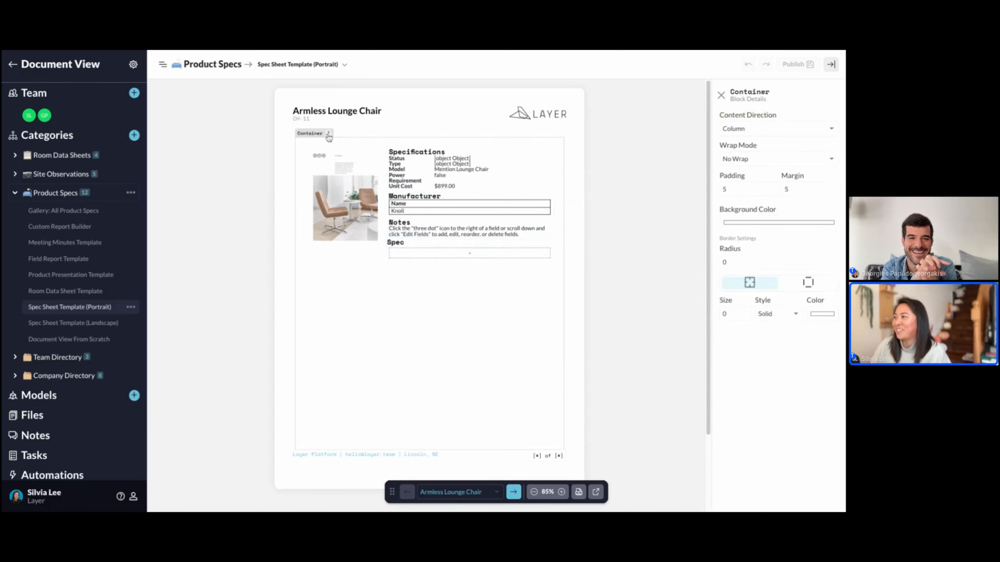
pyautogui.click(329, 135)
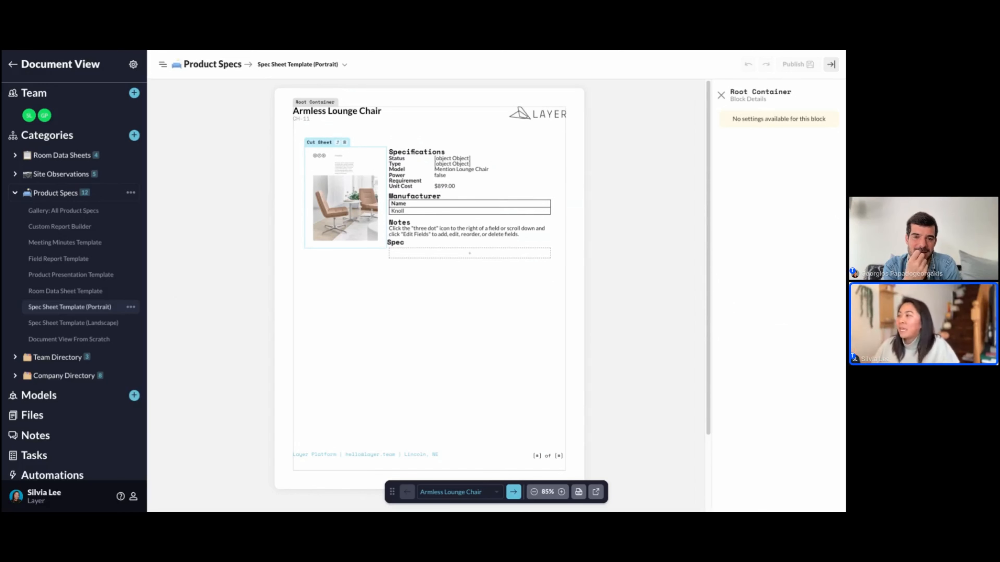
pyautogui.click(721, 96)
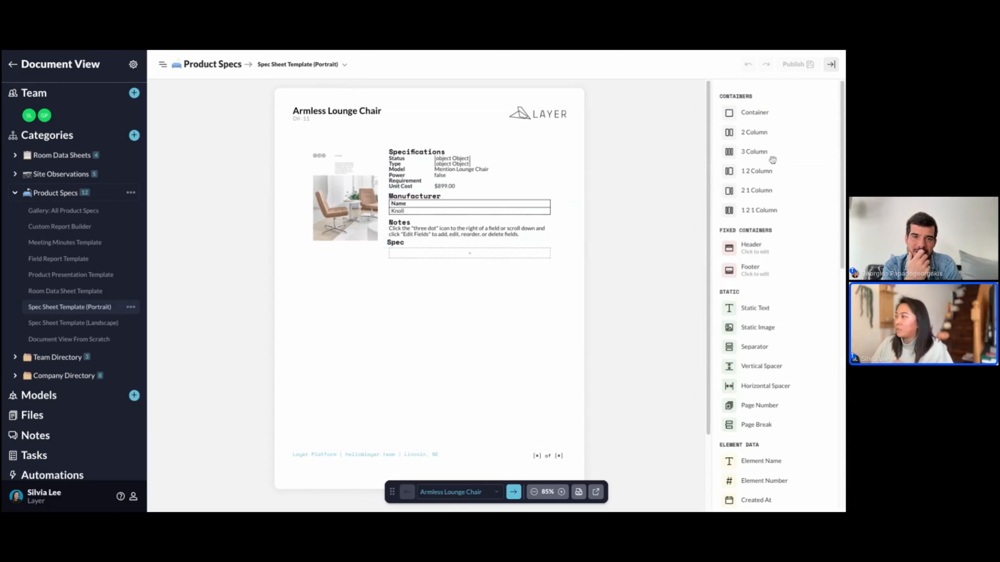
# Step: Return to Document View From Scratch and place the Product Images field in the empty container
pyautogui.scroll(-1, 767, 171)
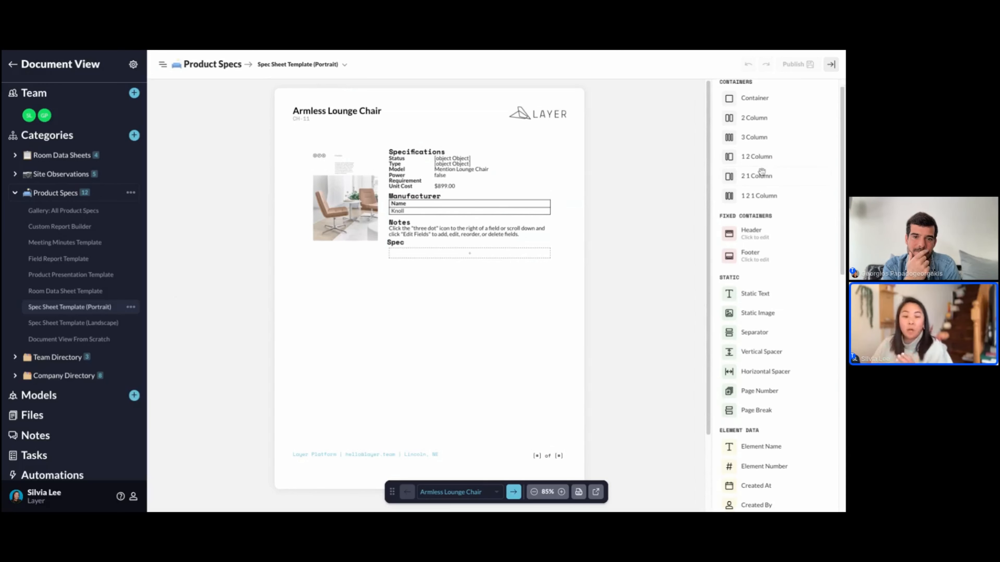
pyautogui.scroll(-1, 758, 351)
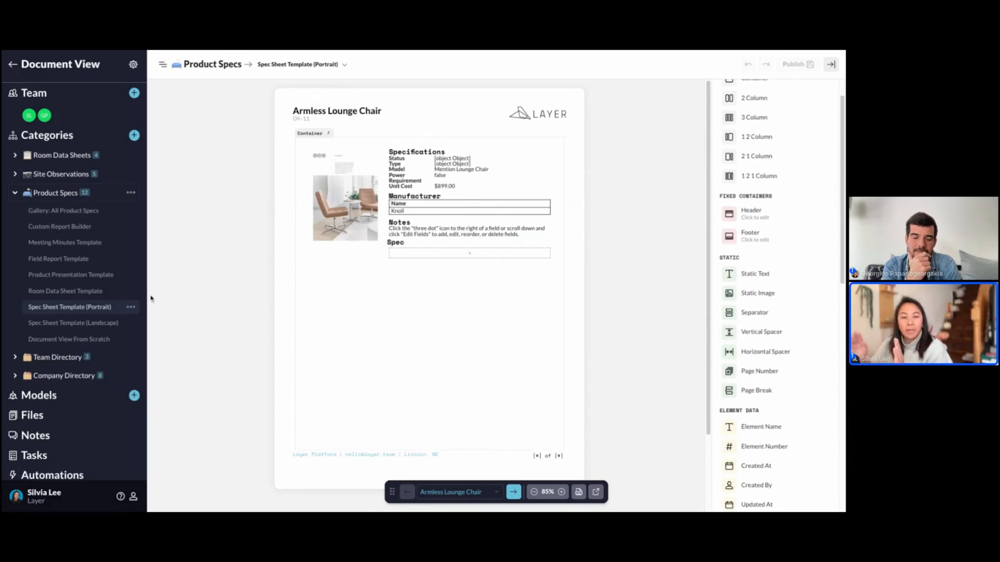
pyautogui.click(42, 346)
pyautogui.scroll(-10, 765, 300)
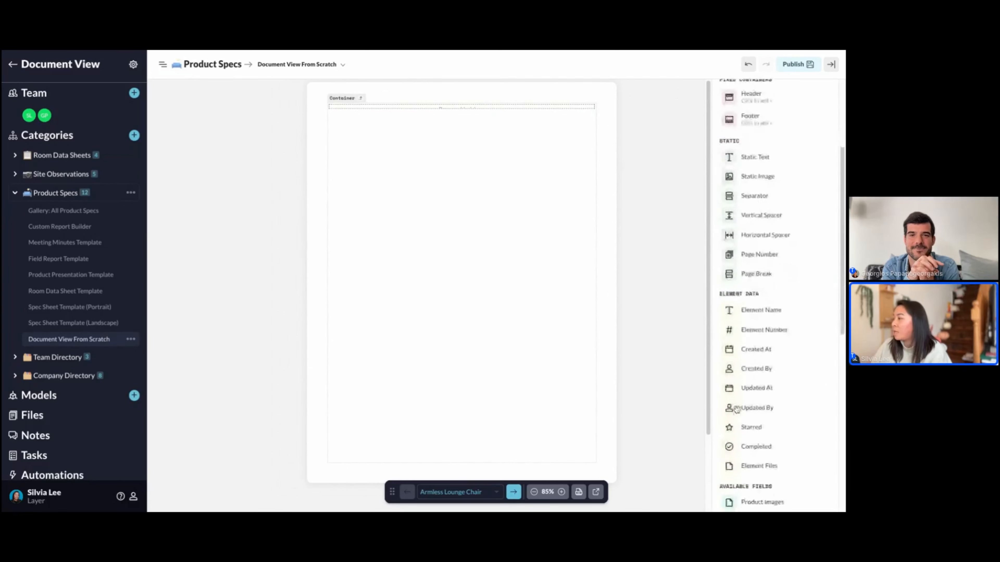
pyautogui.moveTo(759, 420); pyautogui.dragTo(440, 264)
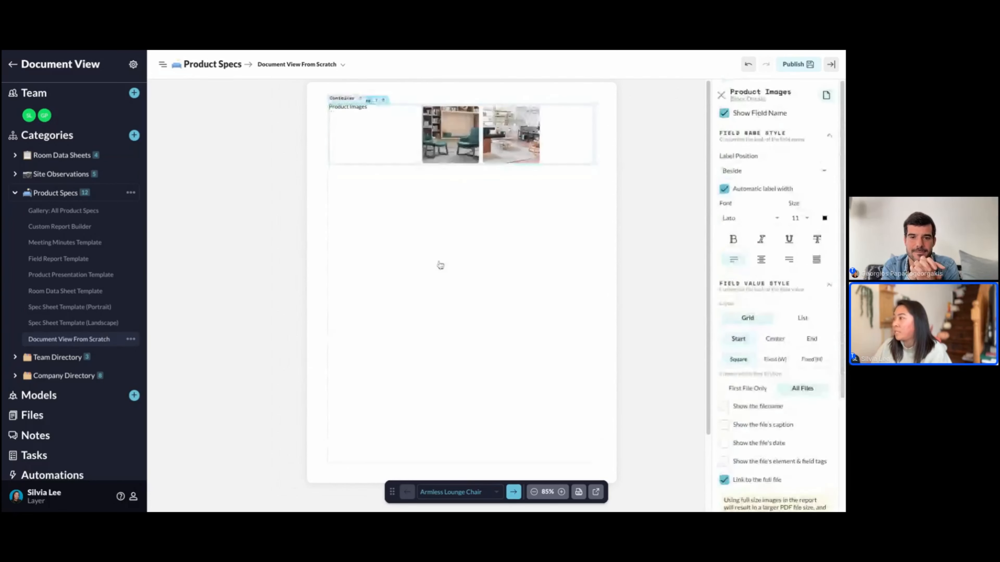
pyautogui.scroll(-6, 755, 384)
pyautogui.scroll(5, 813, 220)
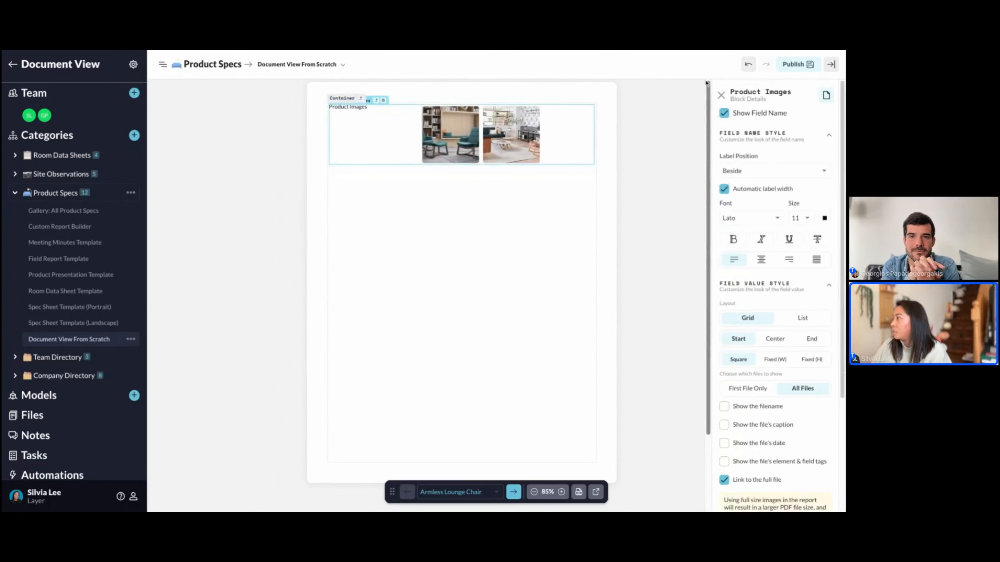
pyautogui.click(723, 97)
# Step: Place the Power Requirement and Project Notes fields below the product images and publish the view
pyautogui.scroll(-5, 749, 369)
pyautogui.moveTo(754, 416); pyautogui.dragTo(492, 355)
pyautogui.click(721, 95)
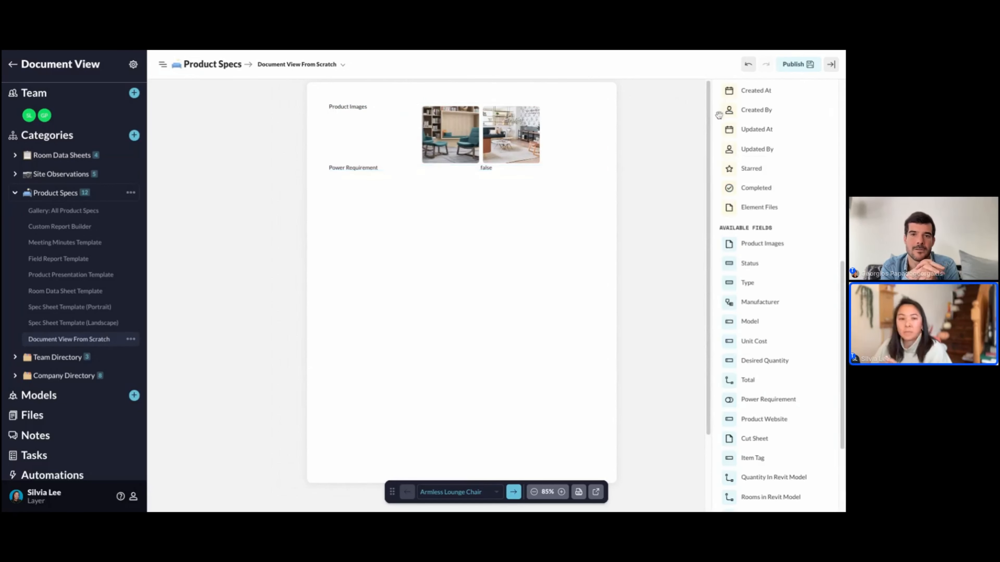
pyautogui.scroll(-5, 753, 394)
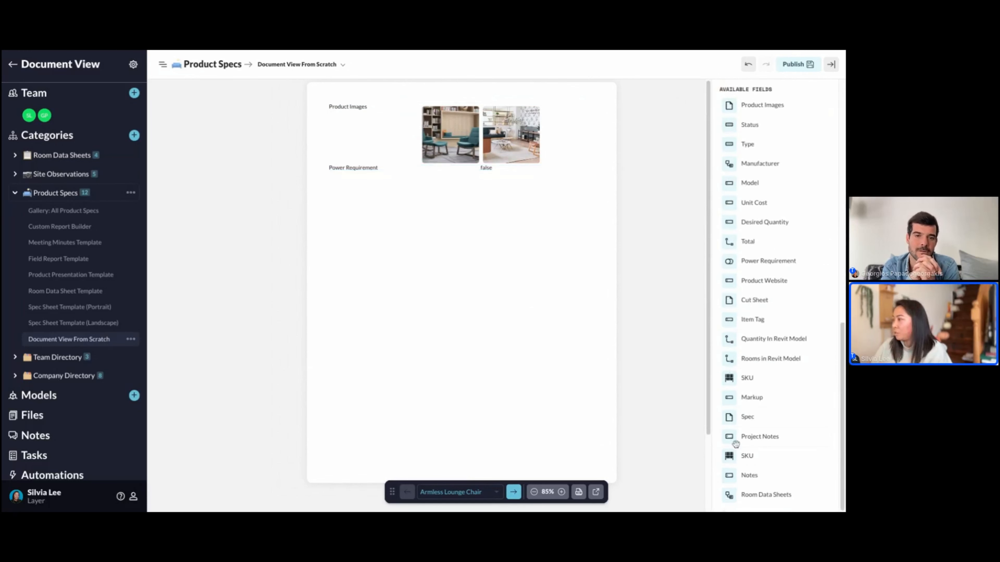
pyautogui.moveTo(758, 437); pyautogui.dragTo(452, 174)
pyautogui.click(721, 96)
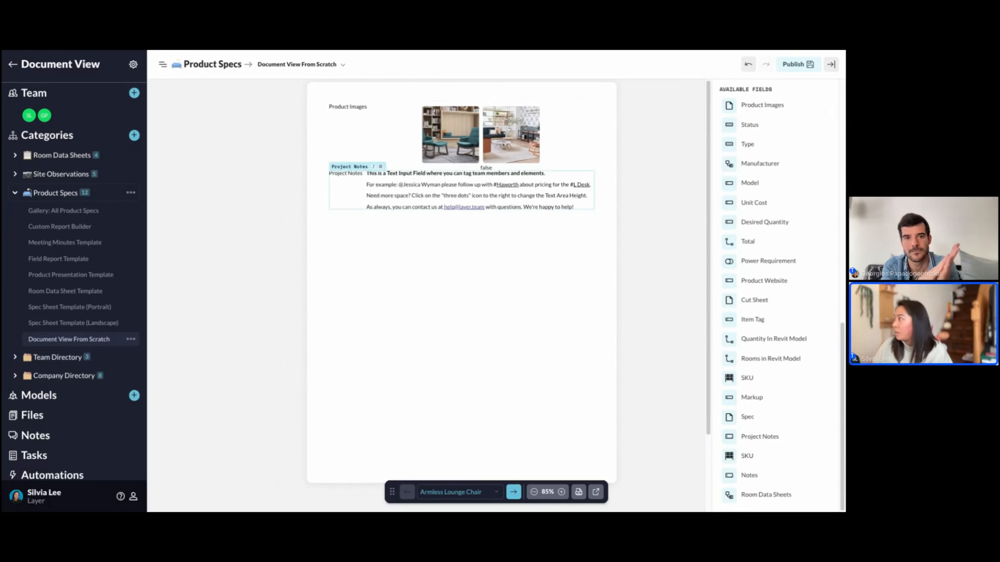
pyautogui.click(794, 64)
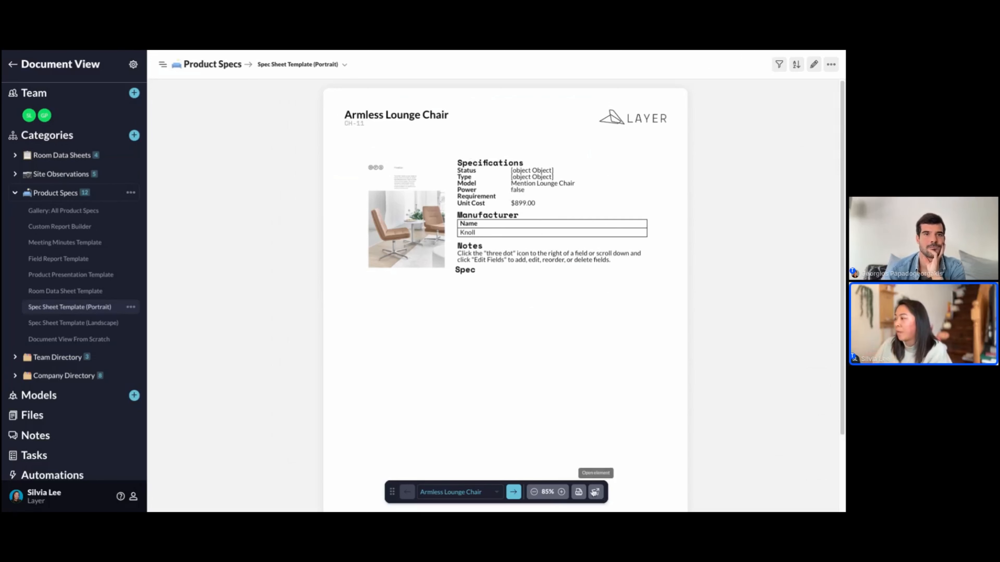
# Step: Open the Armless Lounge Chair's element details beside the Spec Sheet Template (Portrait) and nudge the floating document toolbar
pyautogui.click(596, 492)
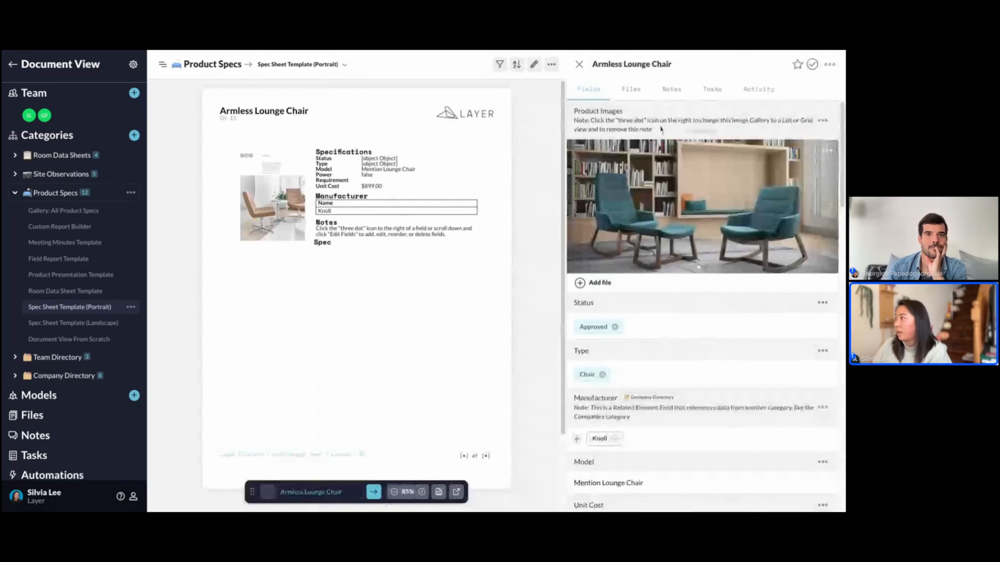
pyautogui.click(579, 65)
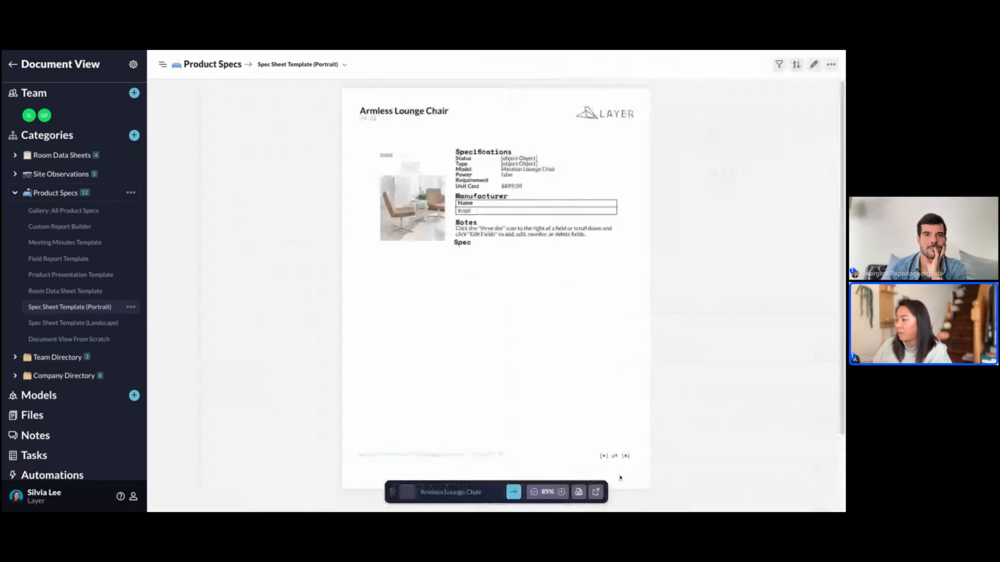
pyautogui.click(598, 494)
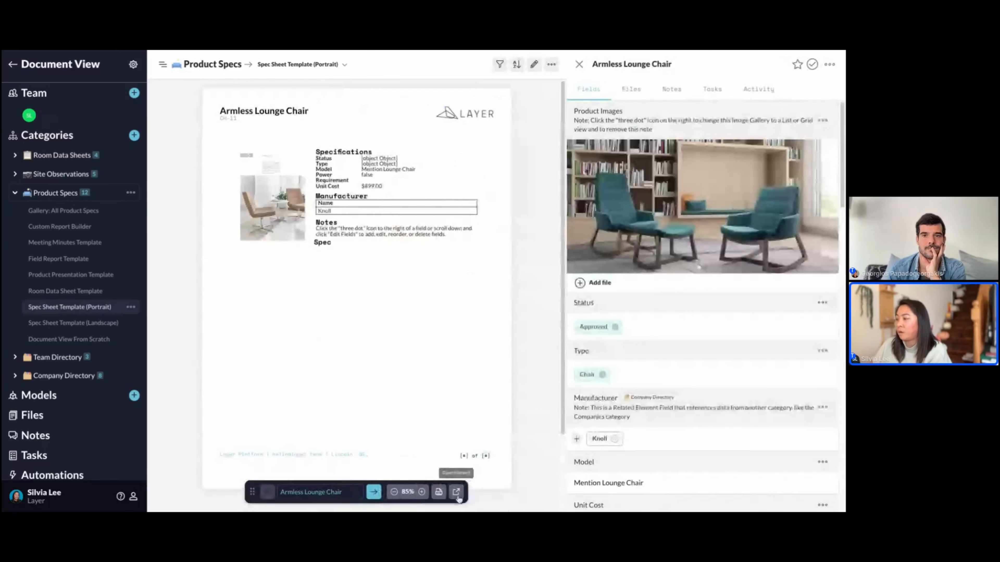
pyautogui.moveTo(252, 494)
pyautogui.mouseDown()
pyautogui.moveTo(342, 494)
pyautogui.moveTo(184, 493)
pyautogui.moveTo(341, 493)
pyautogui.moveTo(261, 492)
pyautogui.mouseUp()
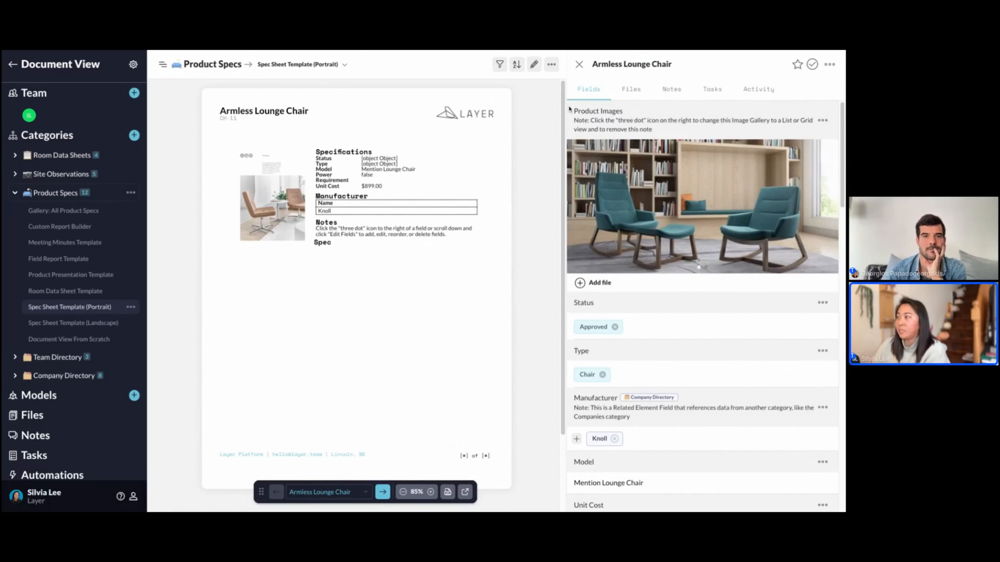
# Step: Set the Armless Lounge Chair's Unit Cost to $950 in its element details
pyautogui.scroll(-3, 657, 346)
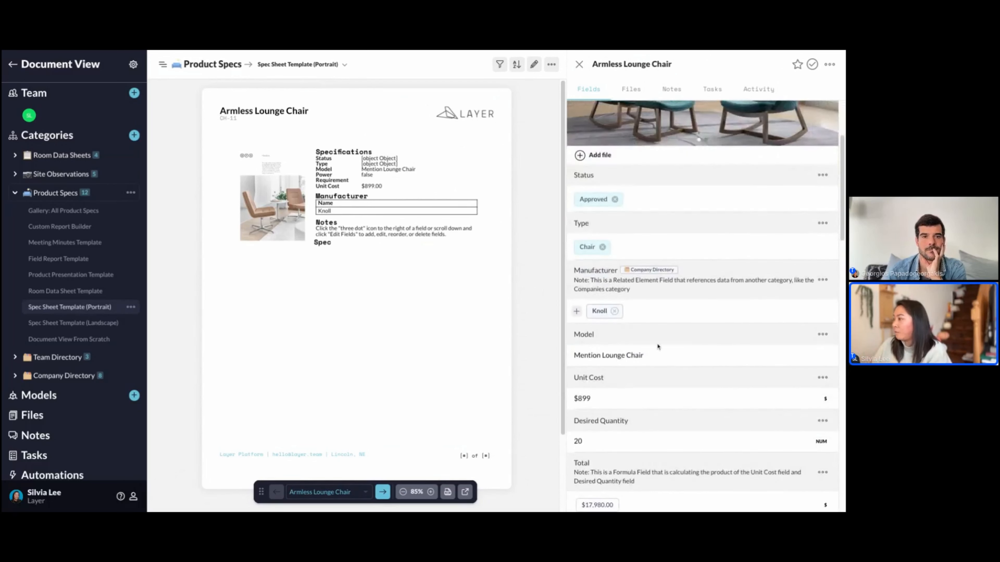
pyautogui.click(612, 399)
pyautogui.press('super+shift+Left')
pyautogui.press('Left')
pyautogui.press('Right')
pyautogui.press('super+shift+Right')
pyautogui.write('950')
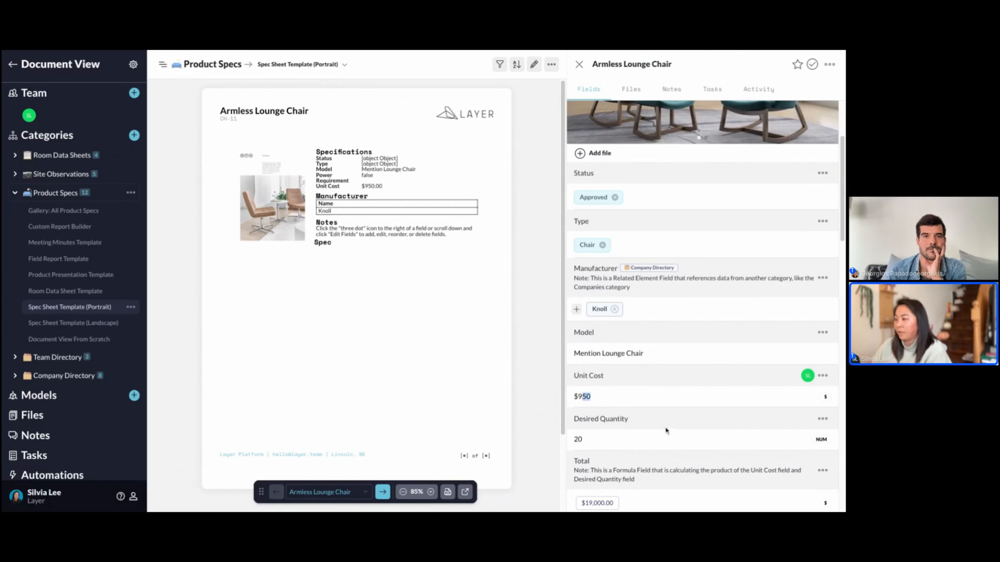
# Step: Set the Unit Cost back to $899 and close the element's details
pyautogui.press('BackSpace')
pyautogui.press('BackSpace')
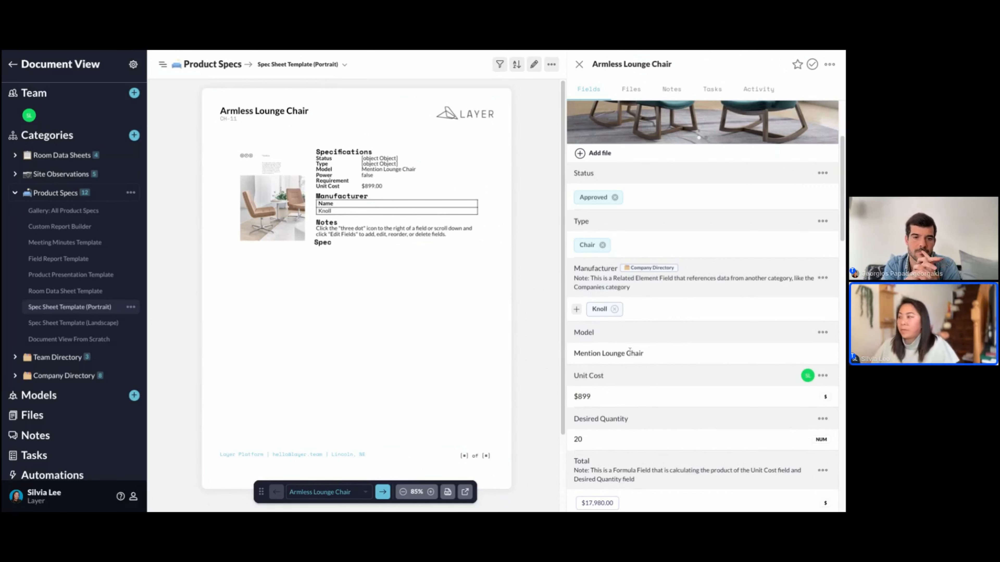
pyautogui.click(580, 67)
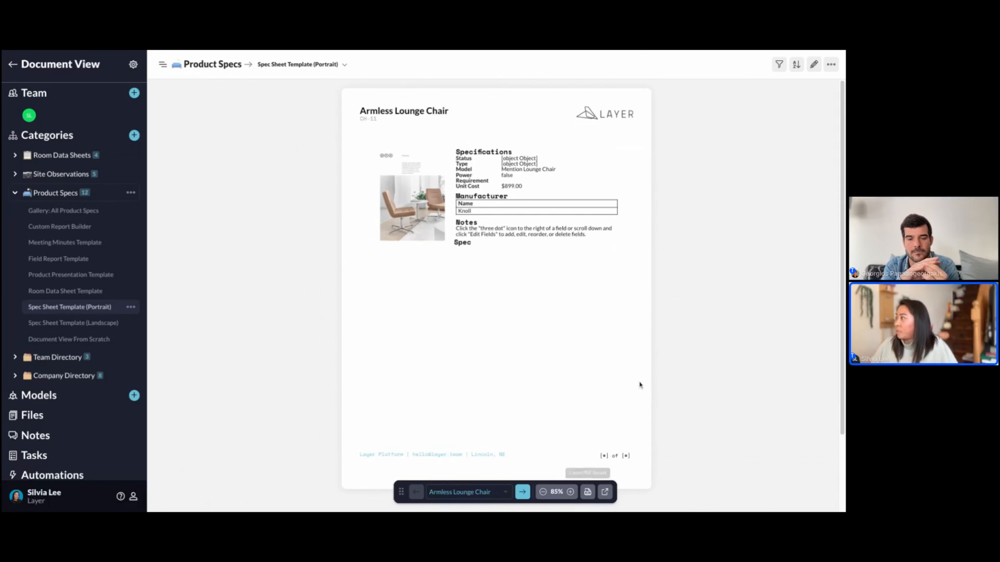
# Step: Export the full PDF report of all 12 elements from Spec Sheet Template (Portrait) and copy its shareable link
pyautogui.click(831, 65)
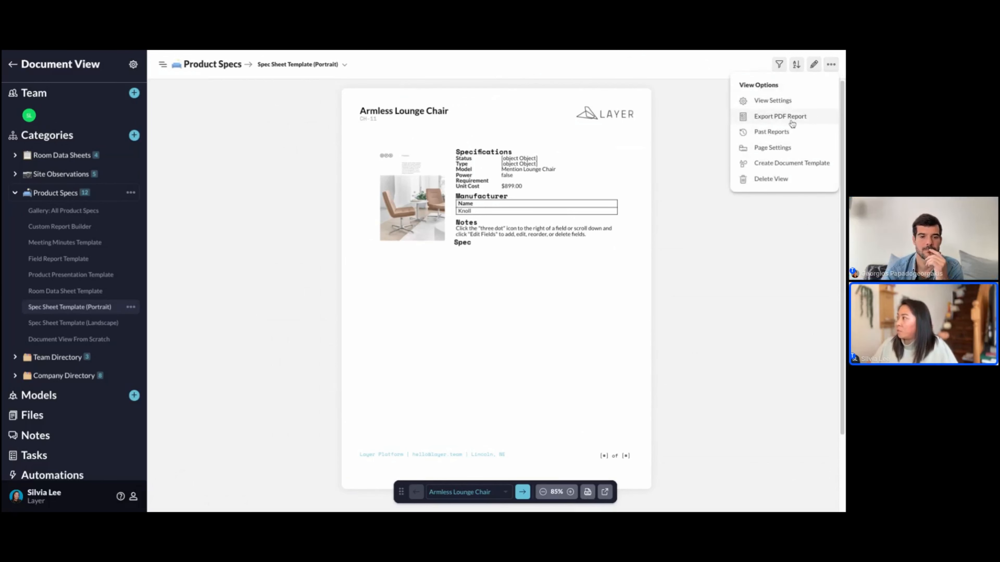
pyautogui.click(587, 494)
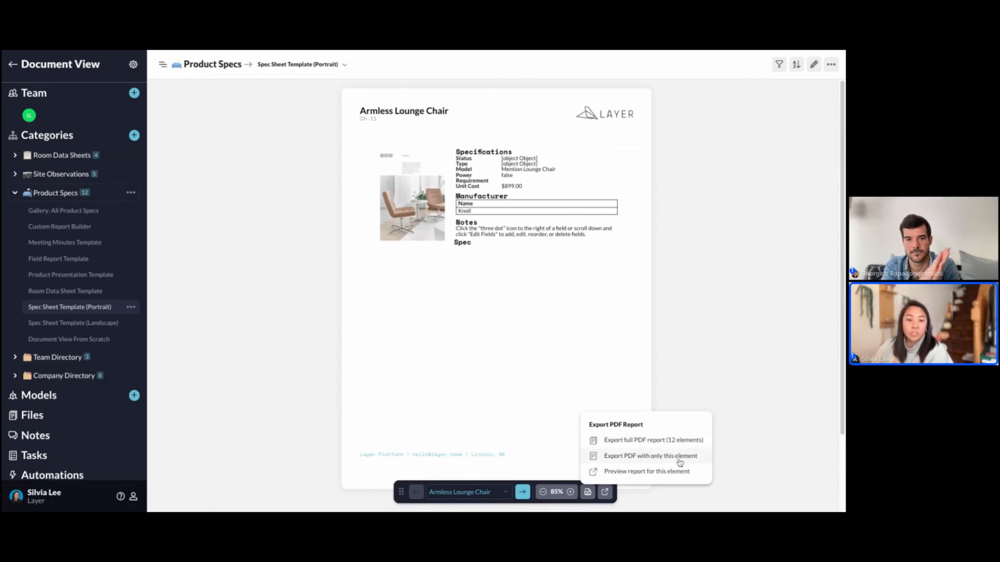
pyautogui.click(675, 447)
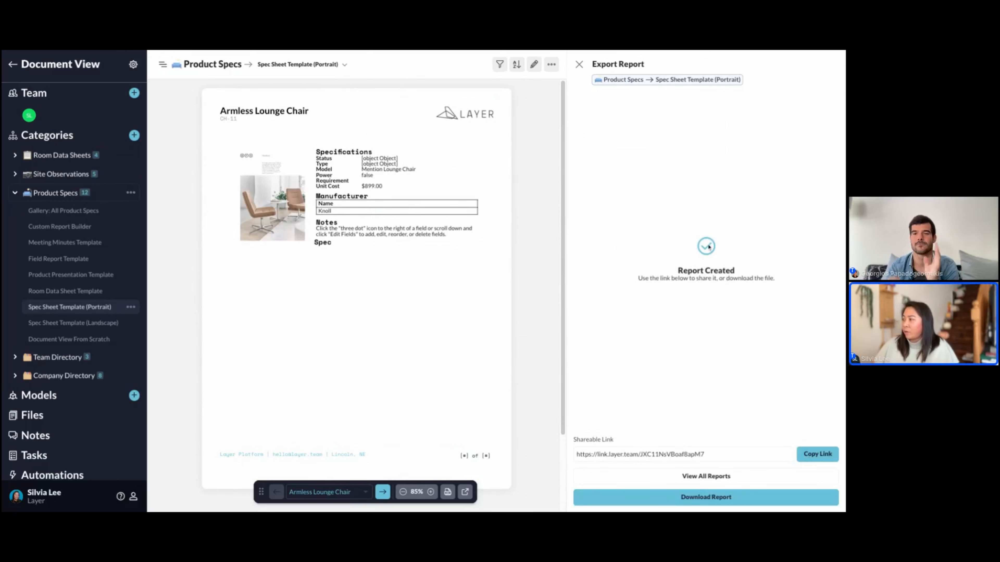
pyautogui.click(819, 455)
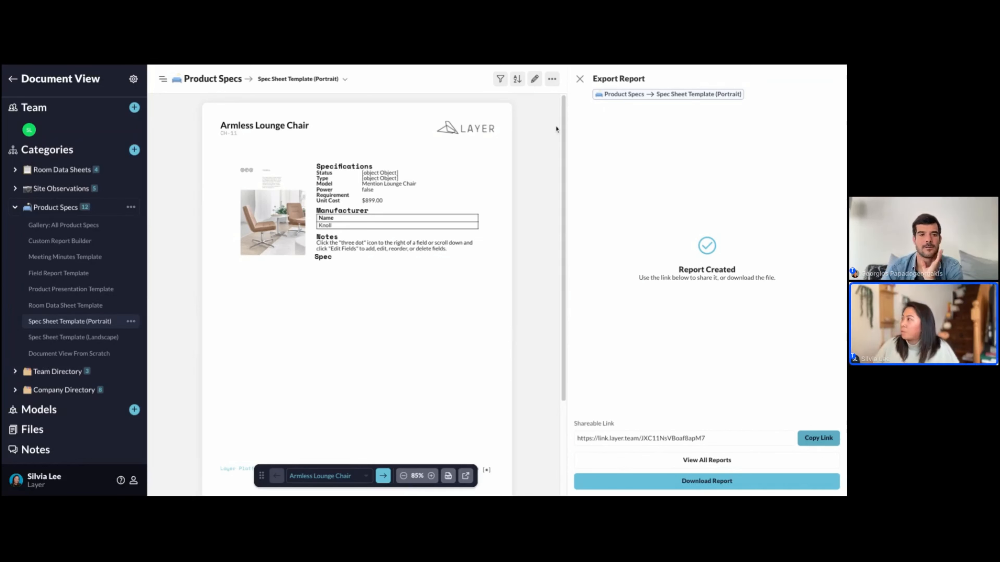
# Step: Look over the PDF export choices and the view options, closing the finished Export Report
pyautogui.click(448, 475)
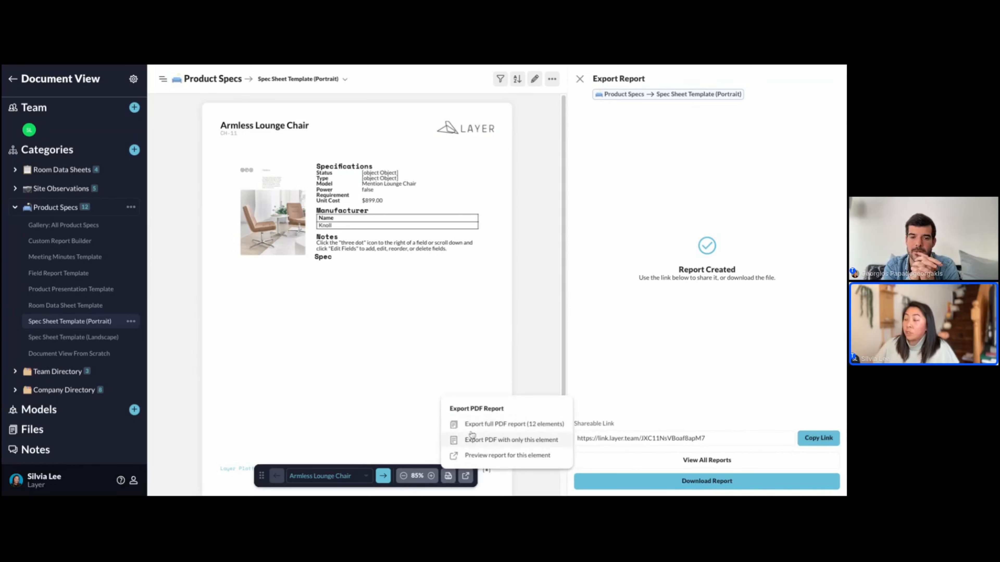
pyautogui.click(580, 79)
pyautogui.click(831, 79)
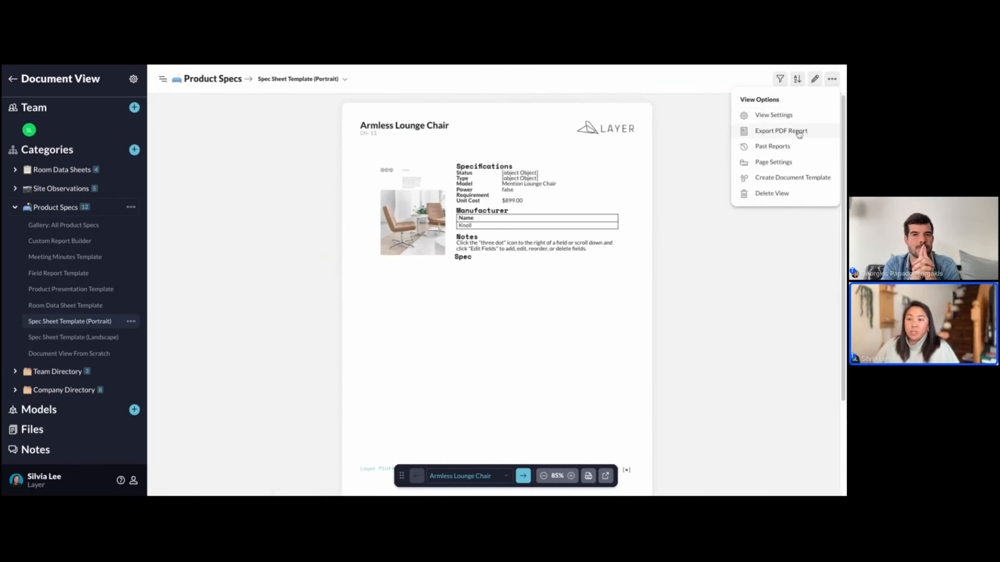
pyautogui.click(598, 78)
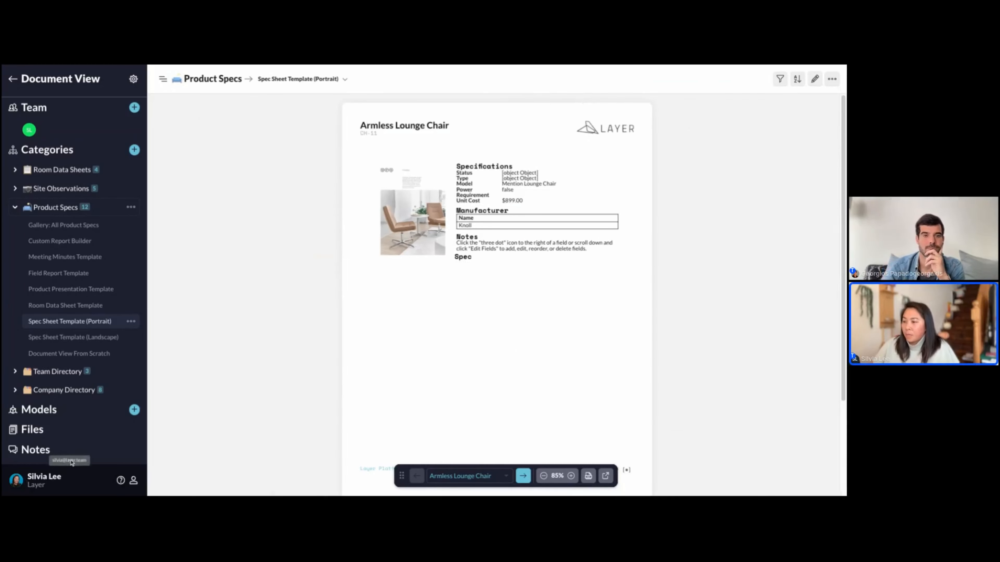
# Step: Open the project's exported reports in Files and check the actions offered for the Feb 9, 2023 Spec Sheet Template (Portrait) report
pyautogui.click(39, 431)
pyautogui.click(292, 81)
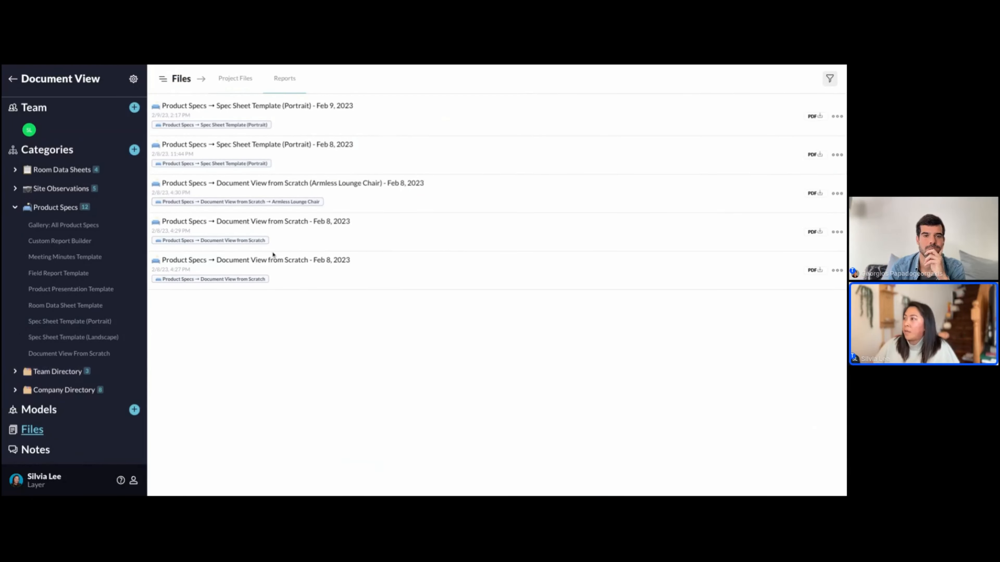
pyautogui.click(838, 116)
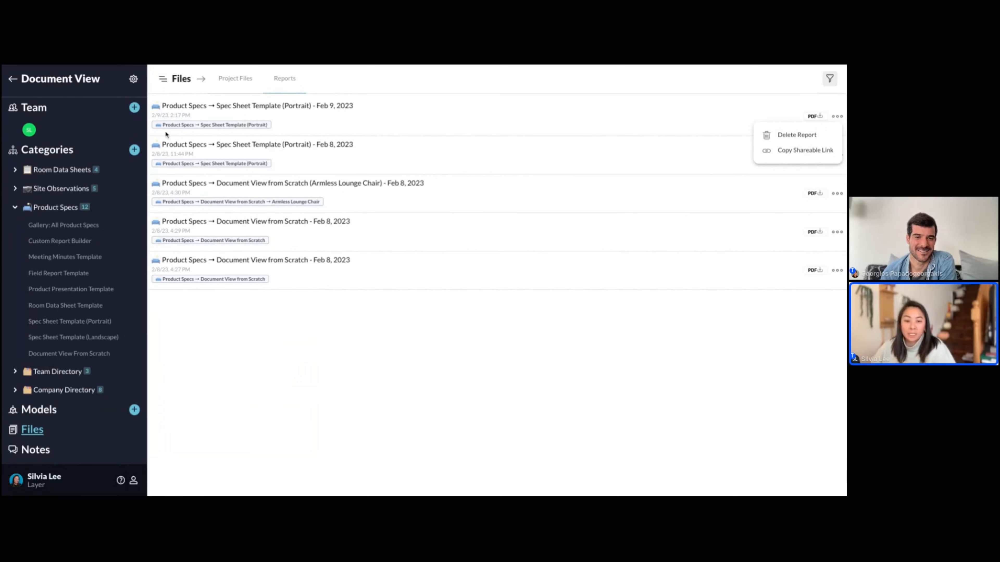
pyautogui.click(90, 350)
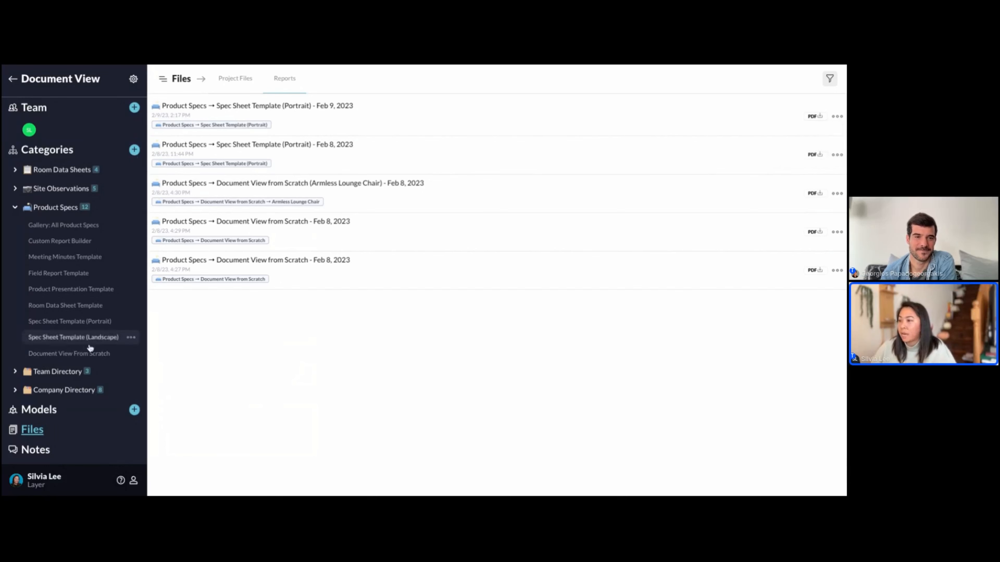
# Step: Open Spec Sheet Template (Landscape) in Product Specs and page through the elements to the Conference Table
pyautogui.click(89, 343)
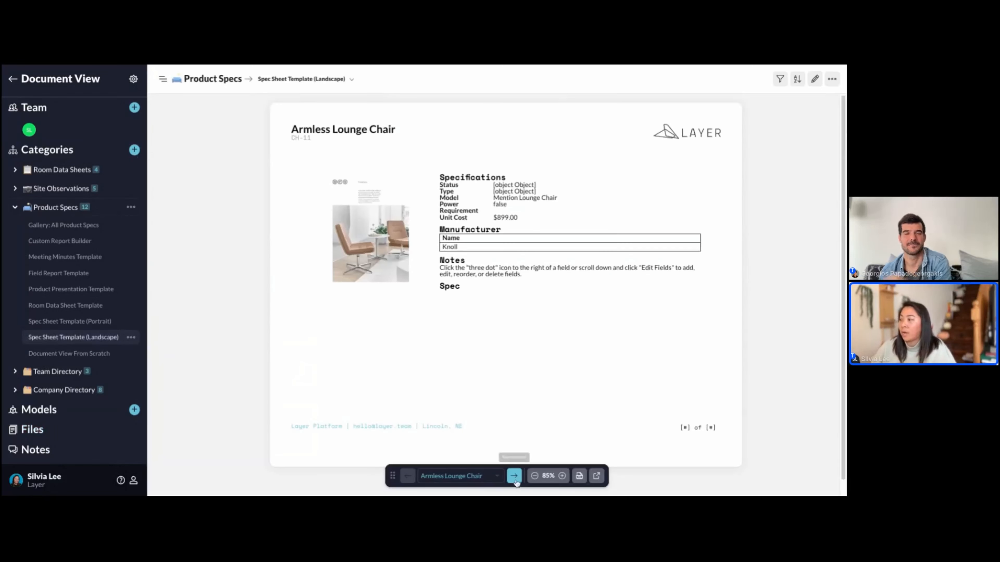
pyautogui.click(514, 476)
pyautogui.click(514, 476)
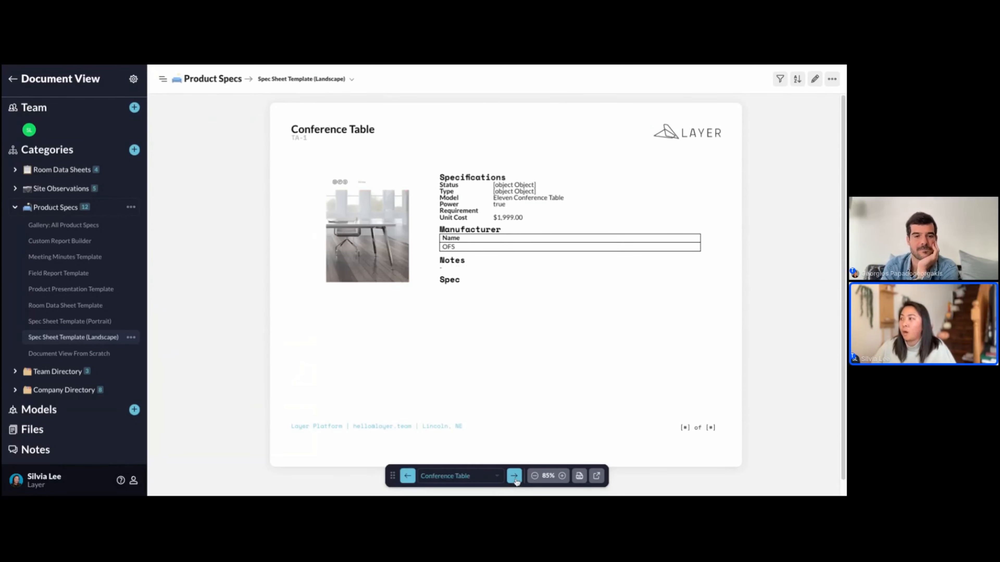
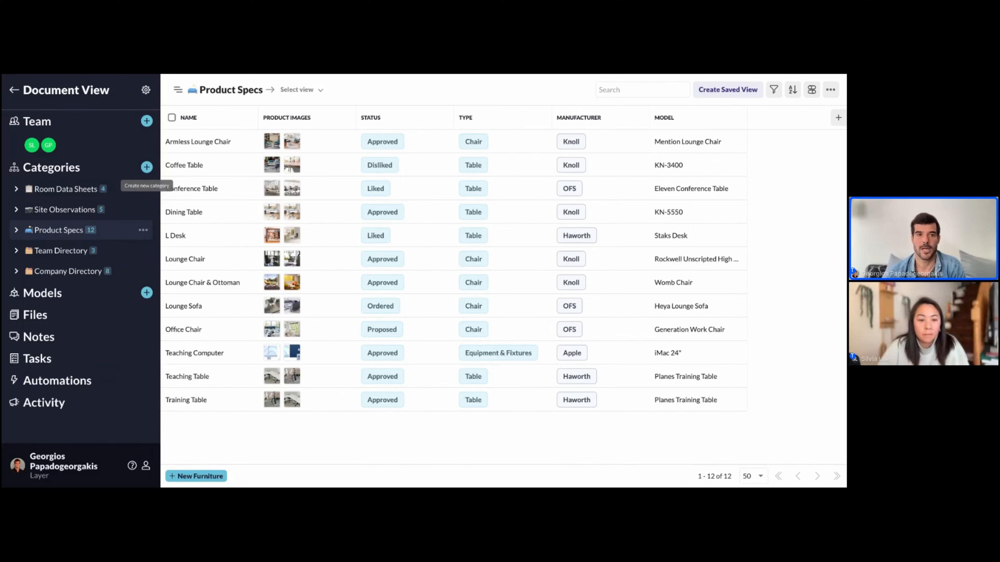
# Step: Create a category from scratch named Consolidated Report
pyautogui.click(146, 167)
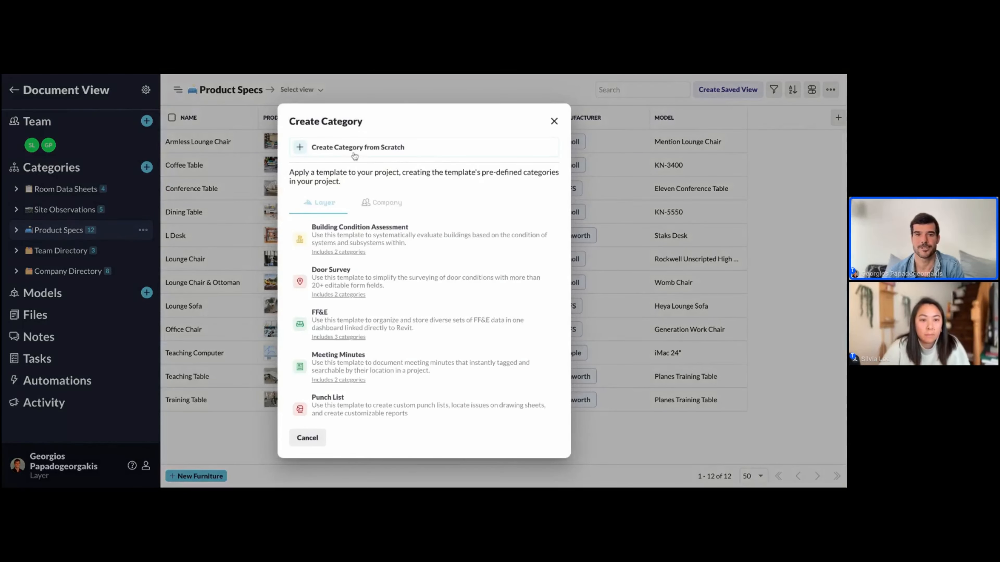
pyautogui.click(364, 154)
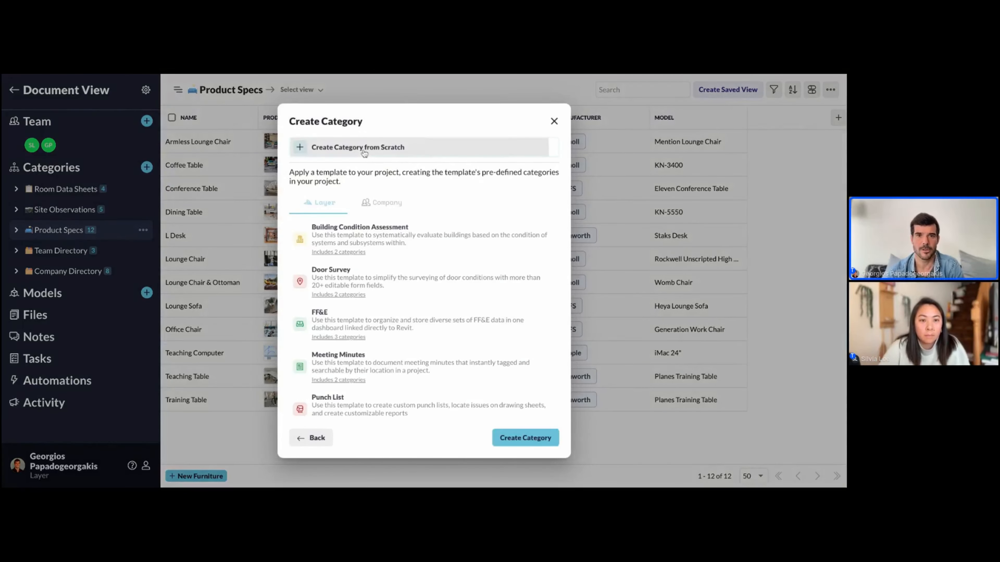
pyautogui.write('Co')
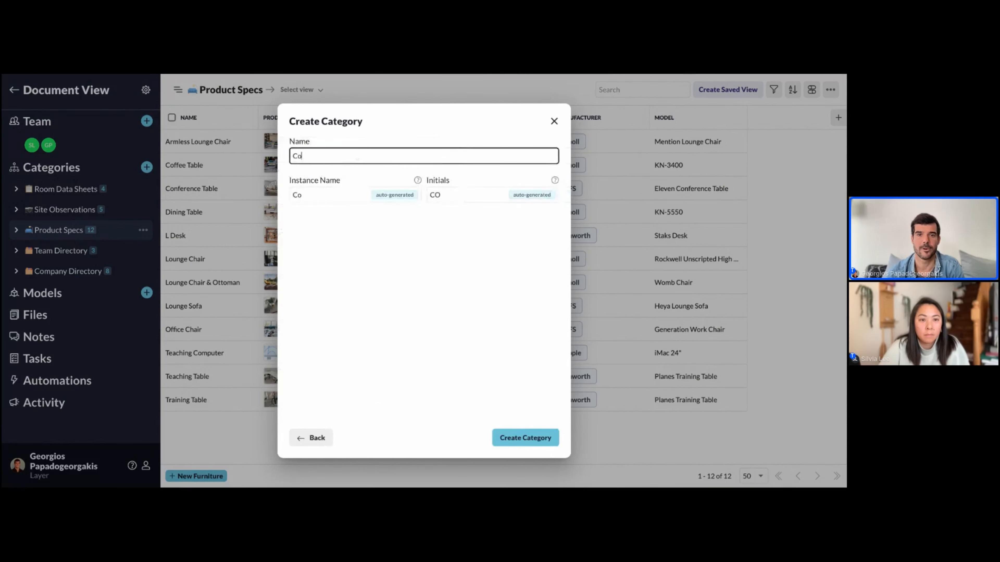
pyautogui.write('ns')
pyautogui.click(358, 173)
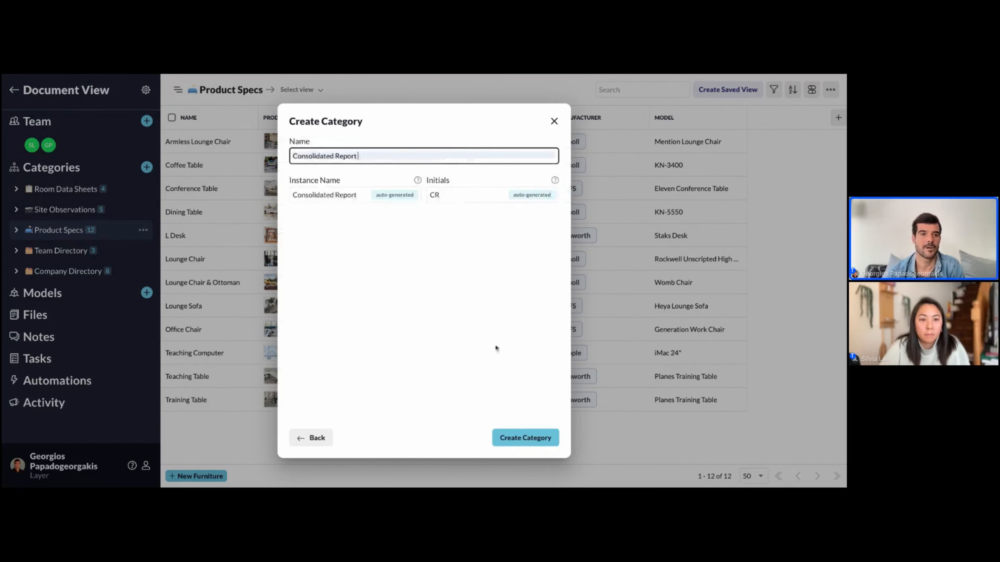
pyautogui.click(534, 439)
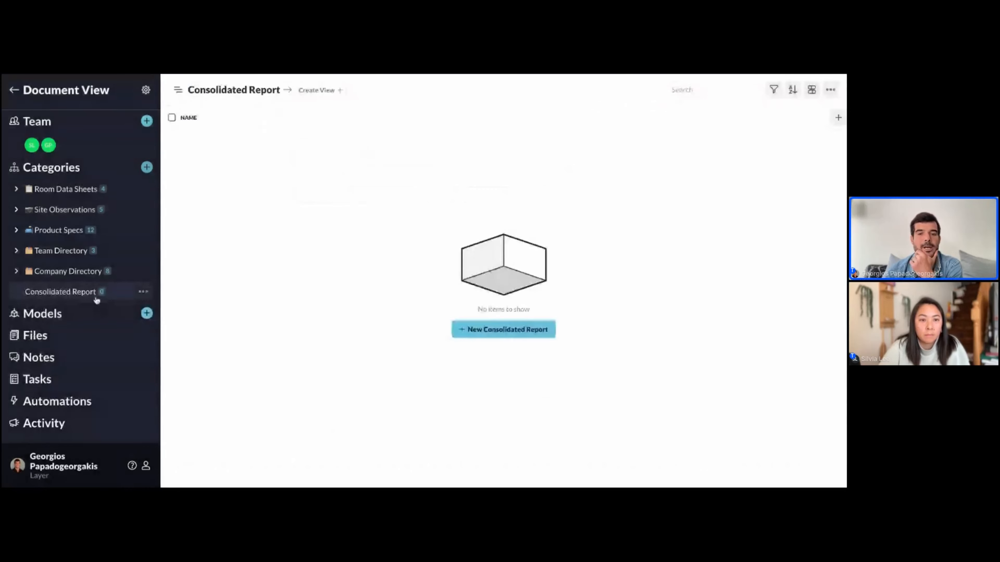
# Step: Add a new element to the Consolidated Report category and start a Related Element field for it
pyautogui.click(481, 335)
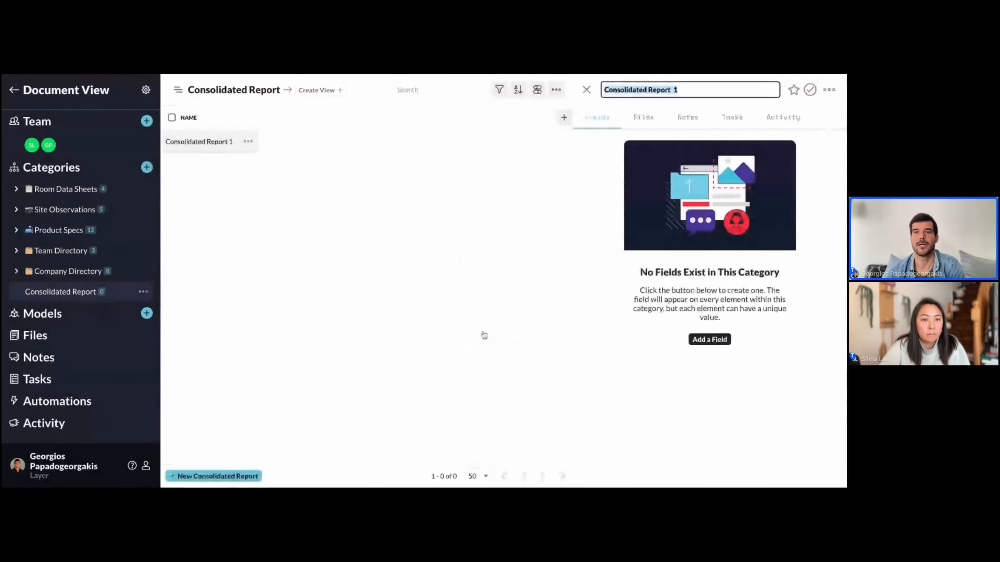
pyautogui.click(708, 339)
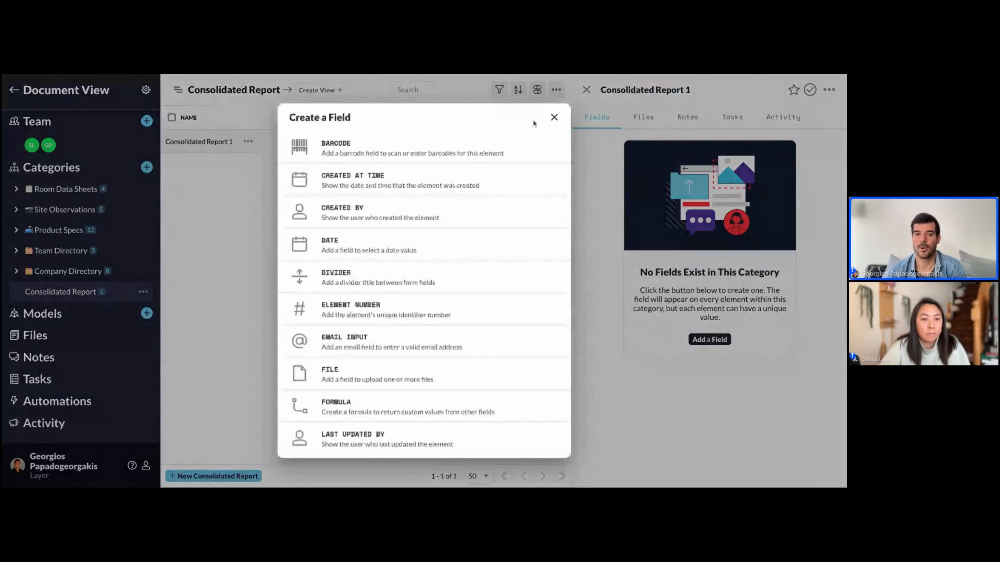
pyautogui.scroll(-2, 358, 307)
pyautogui.scroll(-6, 358, 308)
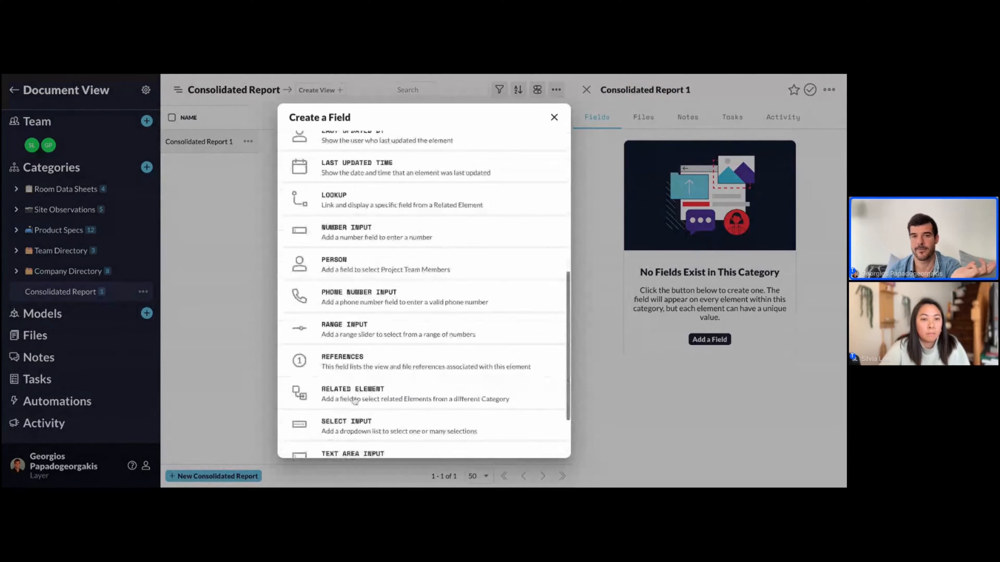
pyautogui.click(355, 400)
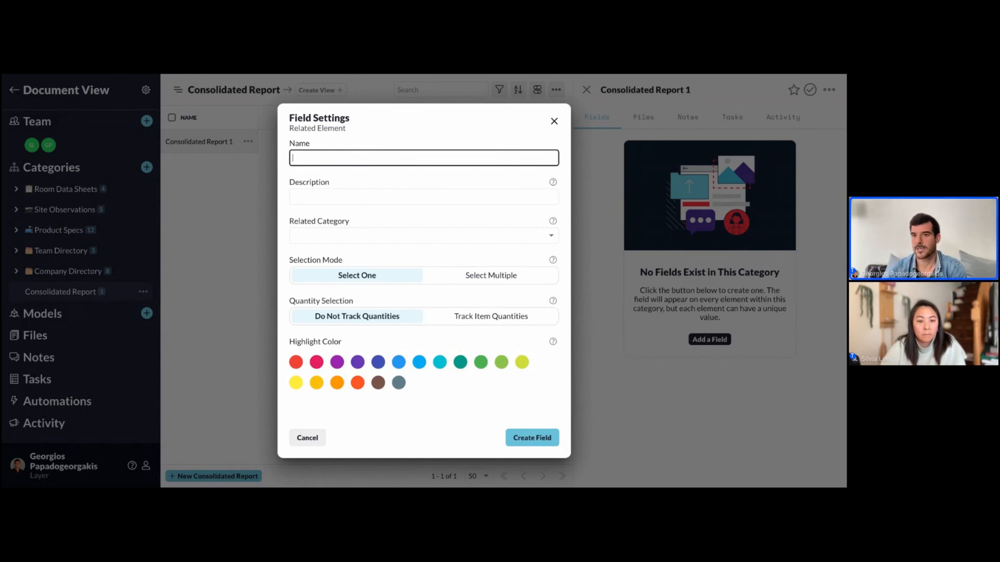
# Step: Create the field as Consolidated Report for Chairs, related to Product Specs with Select Multiple as its selection mode
pyautogui.click(372, 163)
pyautogui.write('f')
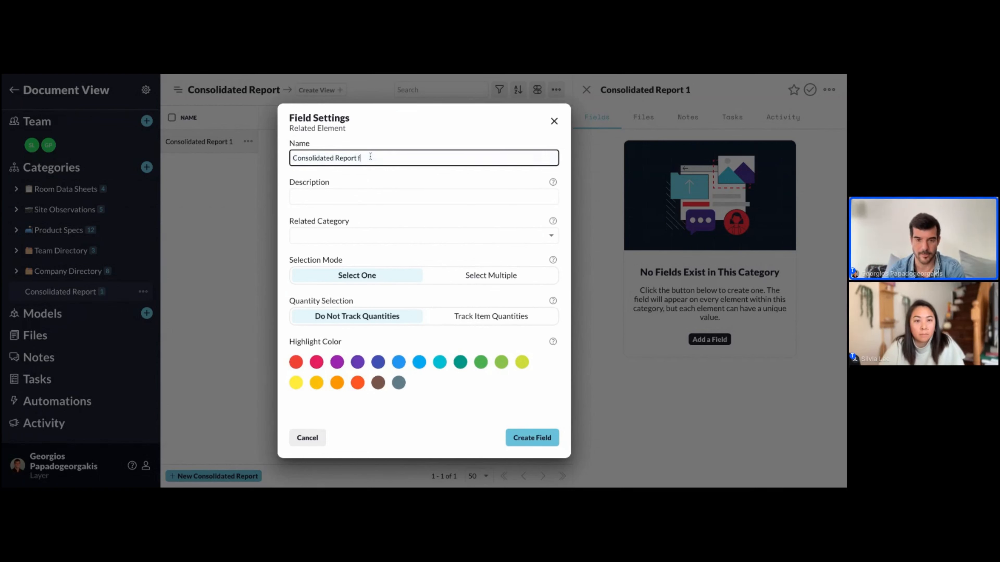
pyautogui.write('or Chairs')
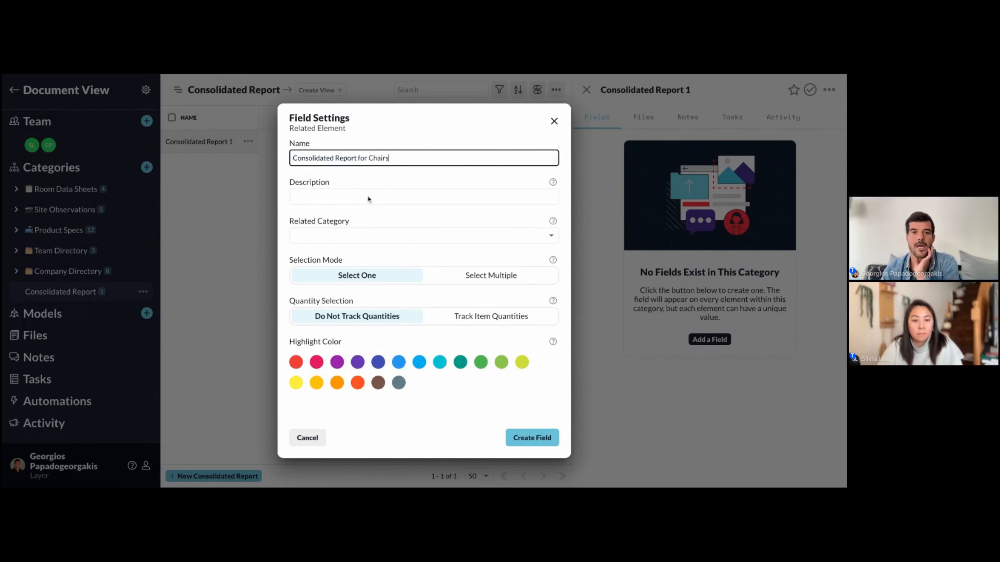
pyautogui.click(330, 235)
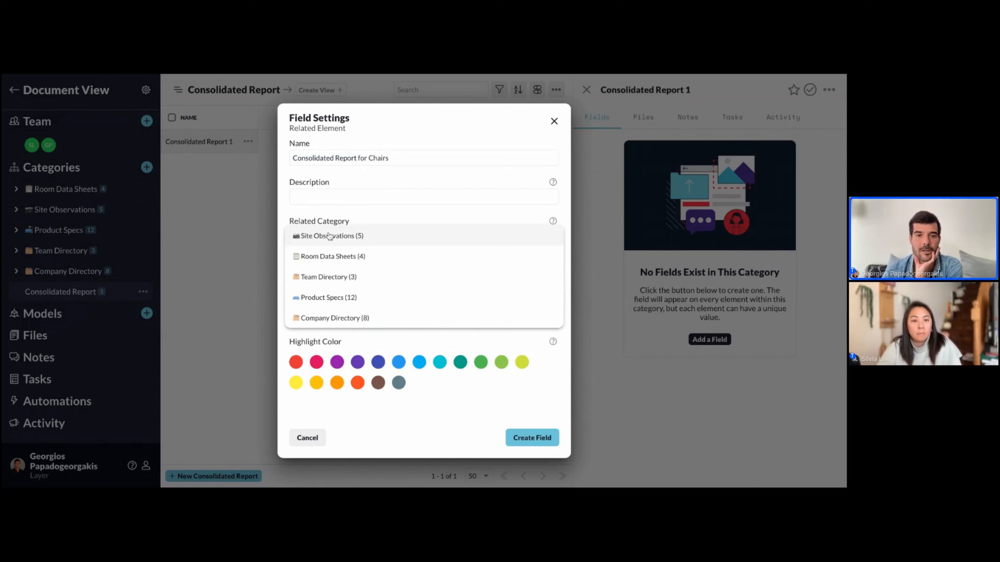
pyautogui.click(326, 298)
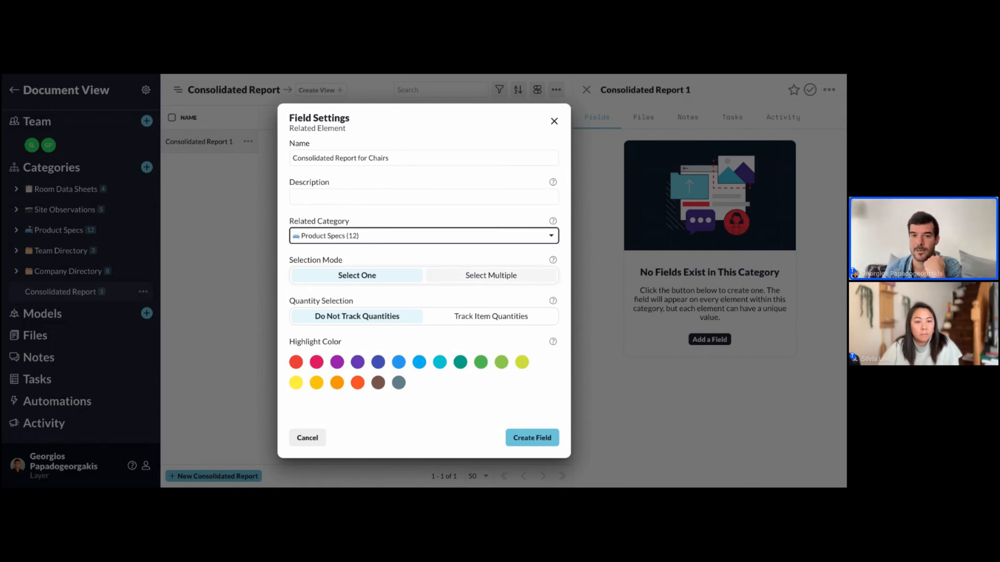
pyautogui.click(475, 275)
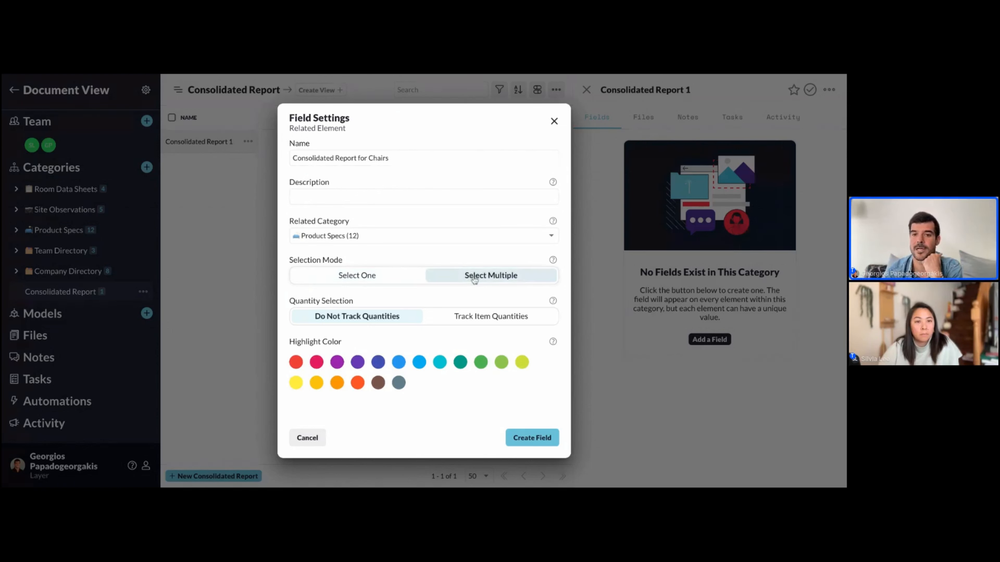
pyautogui.click(541, 440)
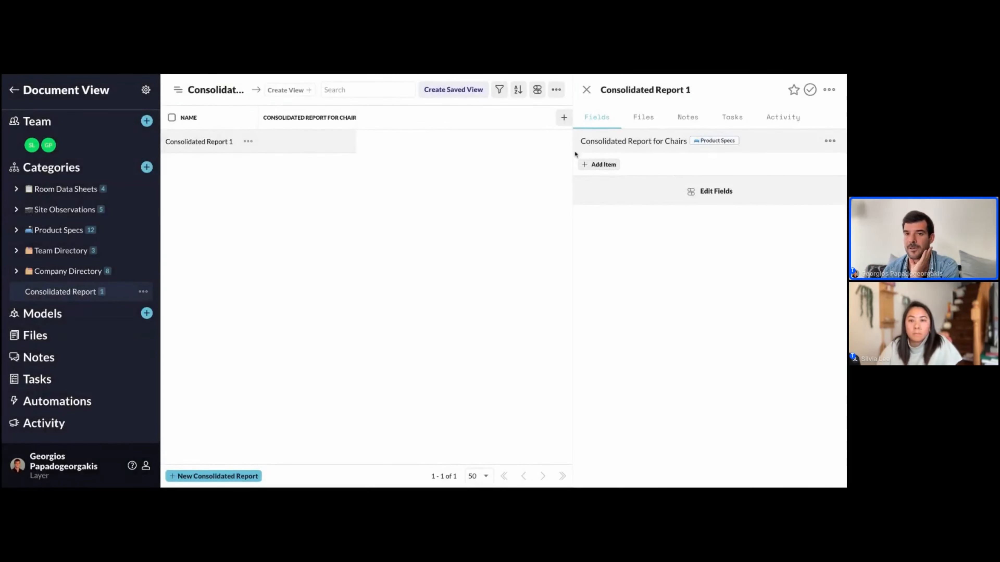
# Step: Start adding items to Consolidated Report for Chairs and add a filter condition on the Product Specs elements
pyautogui.click(612, 168)
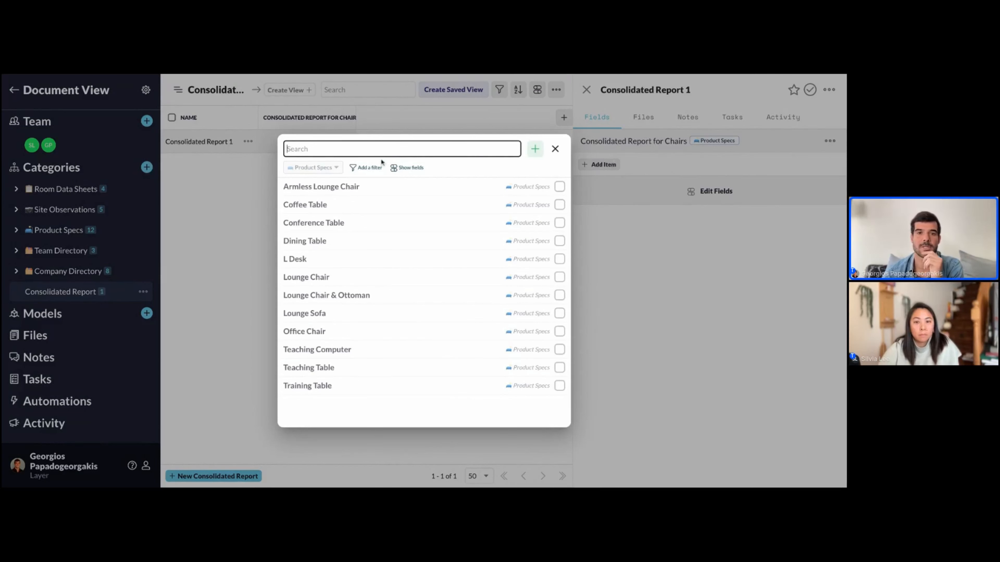
pyautogui.click(373, 167)
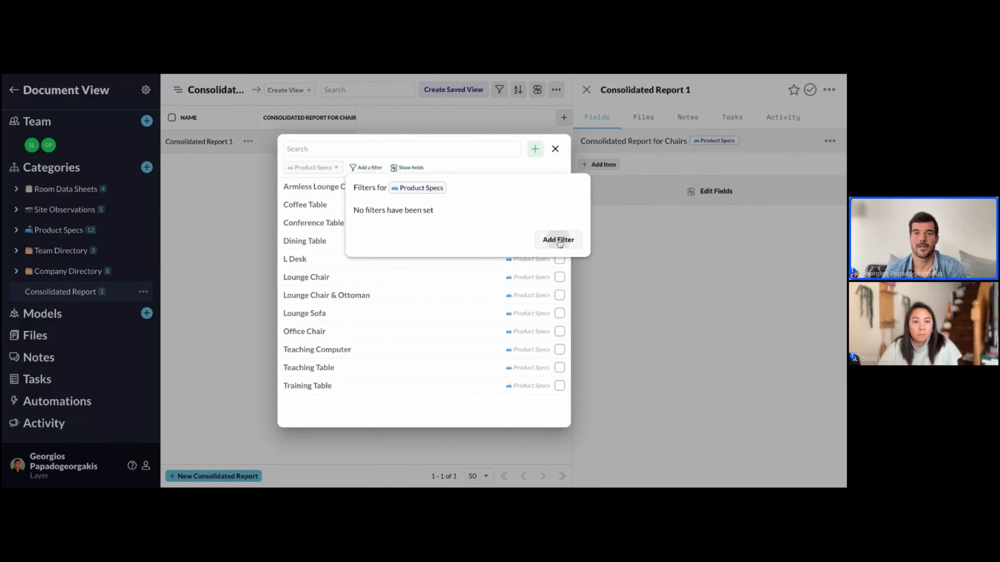
pyautogui.click(559, 240)
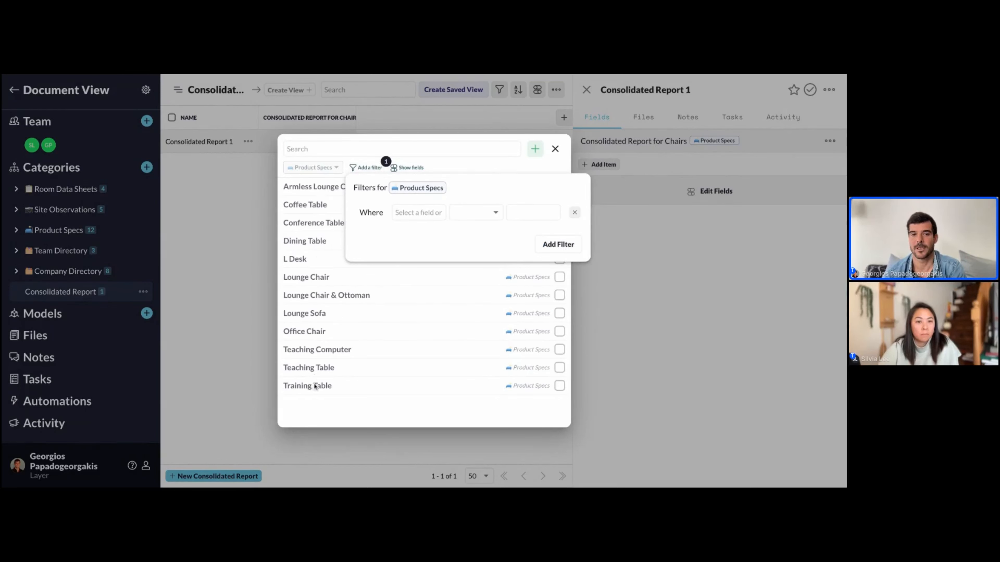
pyautogui.click(398, 212)
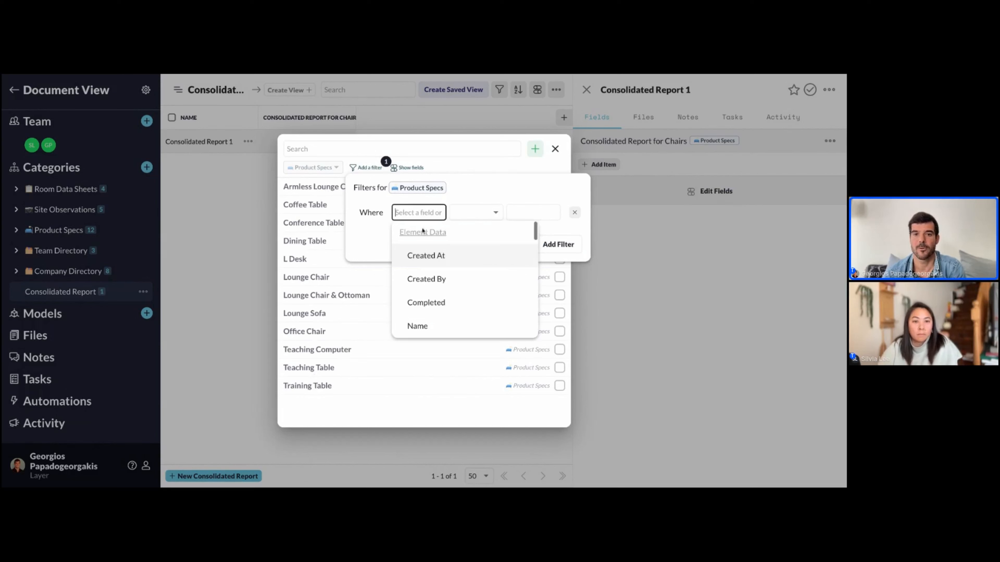
pyautogui.scroll(-2, 429, 291)
pyautogui.scroll(-5, 432, 299)
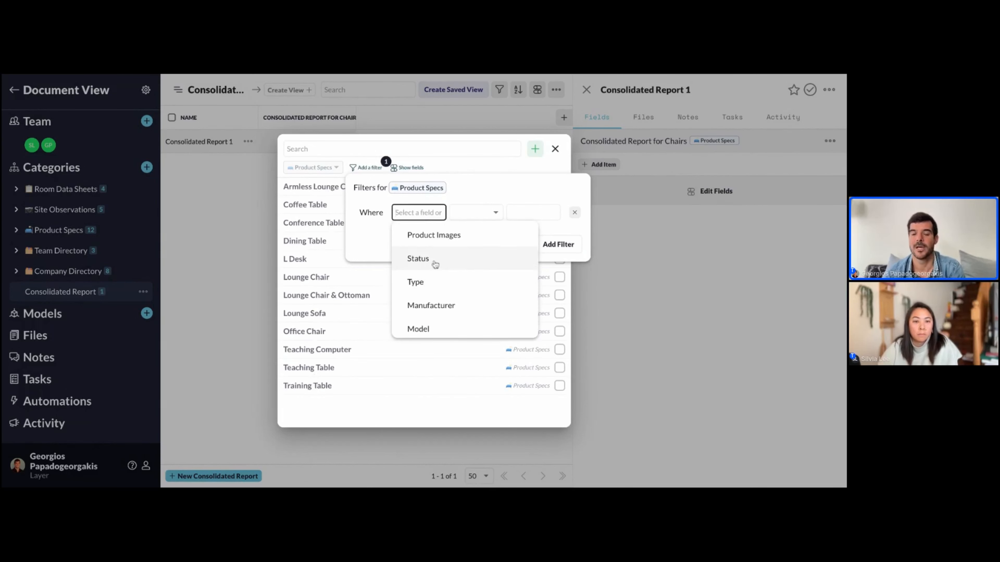
pyautogui.click(435, 263)
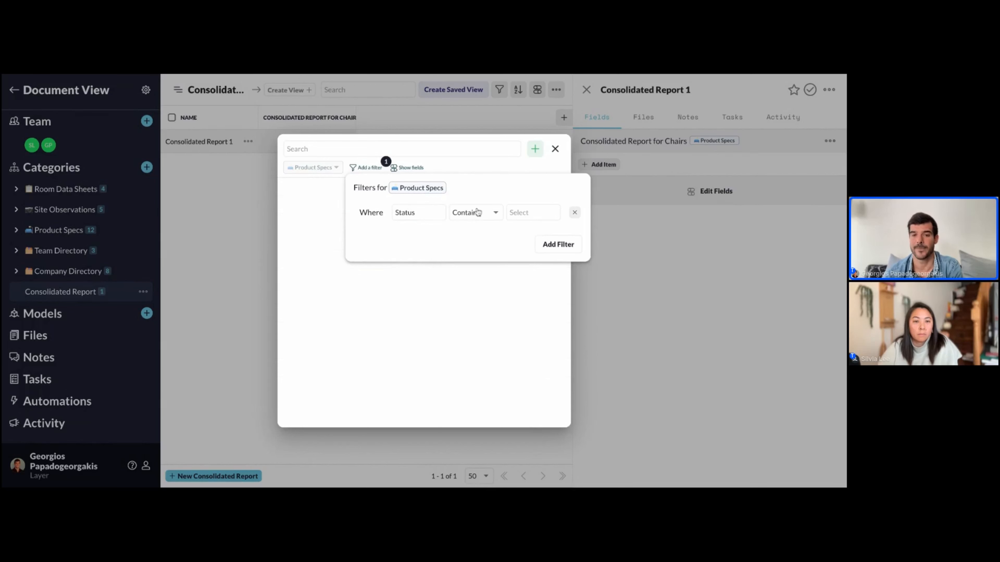
pyautogui.click(481, 219)
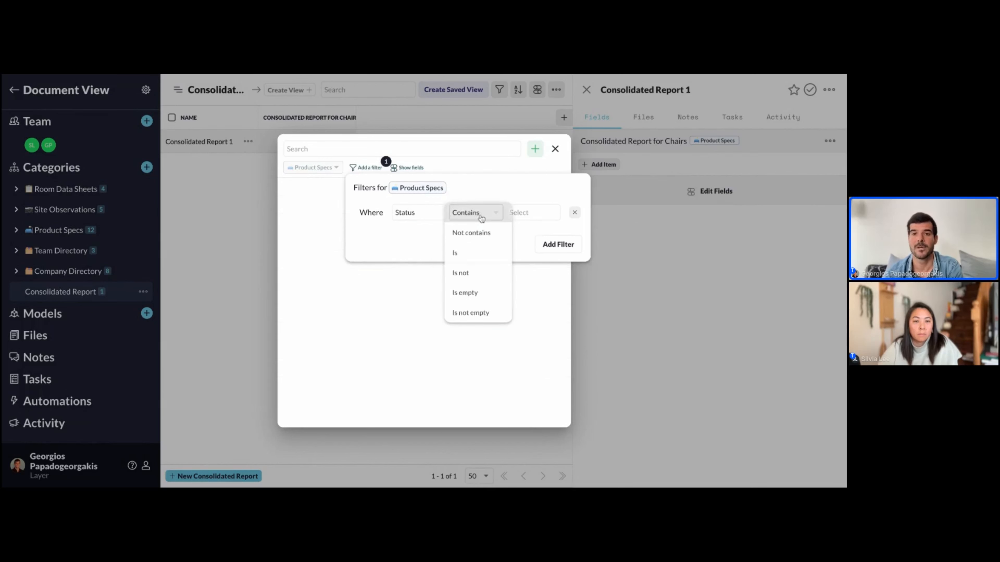
pyautogui.click(479, 250)
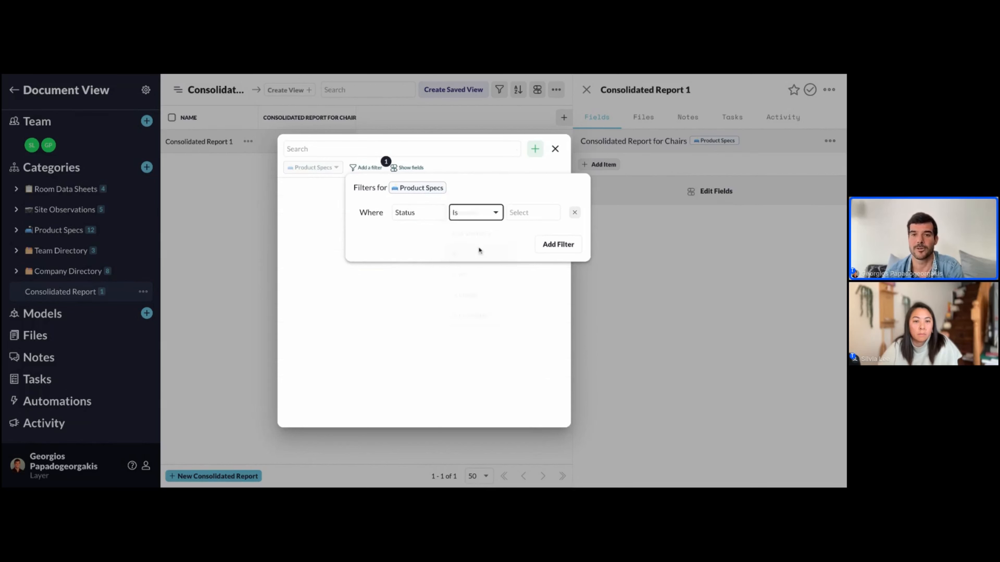
# Step: Filter the Product Specs elements to those where Type Is Chair
pyautogui.click(416, 215)
pyautogui.scroll(-3, 435, 283)
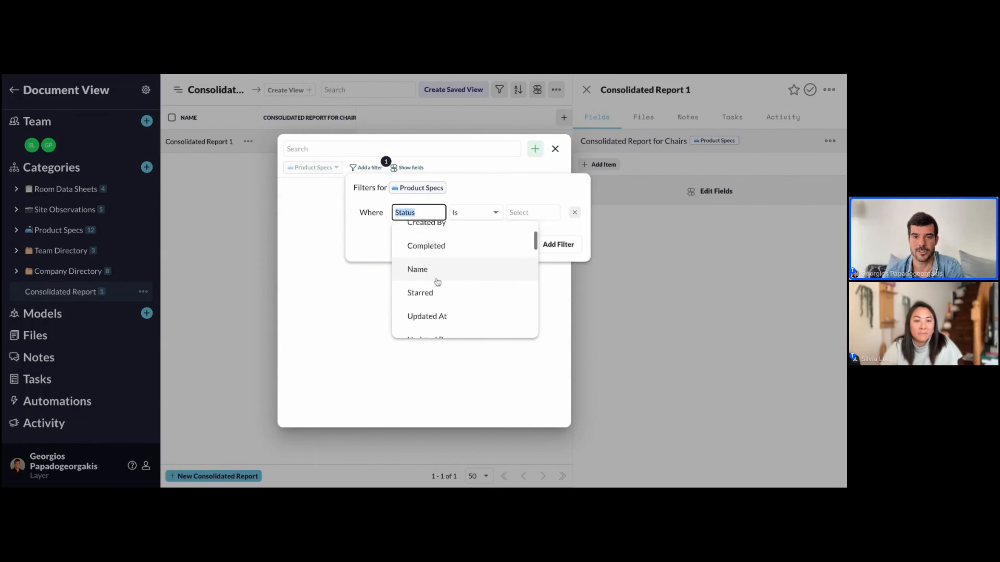
pyautogui.write('ty')
pyautogui.click(416, 256)
pyautogui.click(489, 216)
pyautogui.click(469, 252)
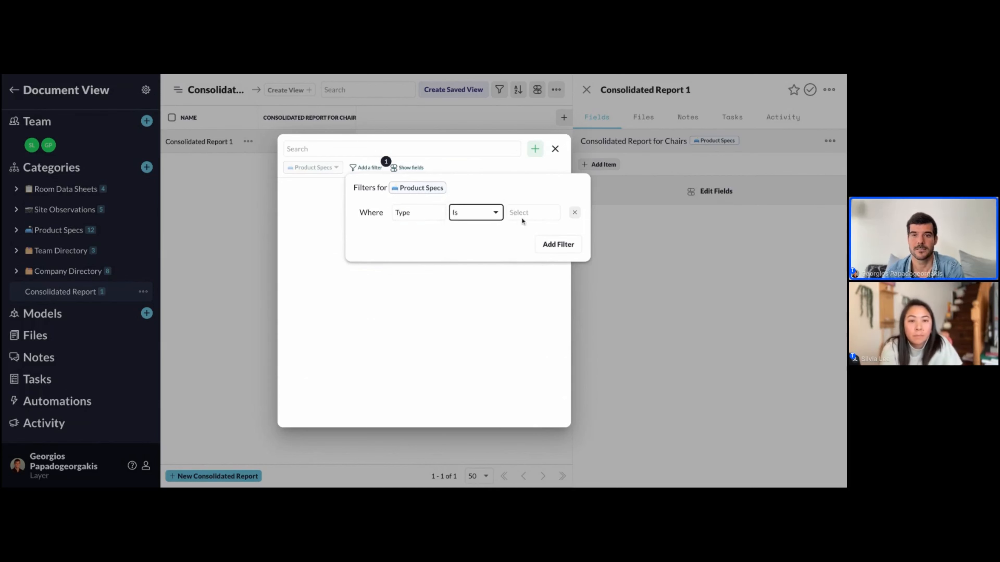
pyautogui.click(533, 213)
pyautogui.scroll(-2, 541, 268)
pyautogui.click(540, 268)
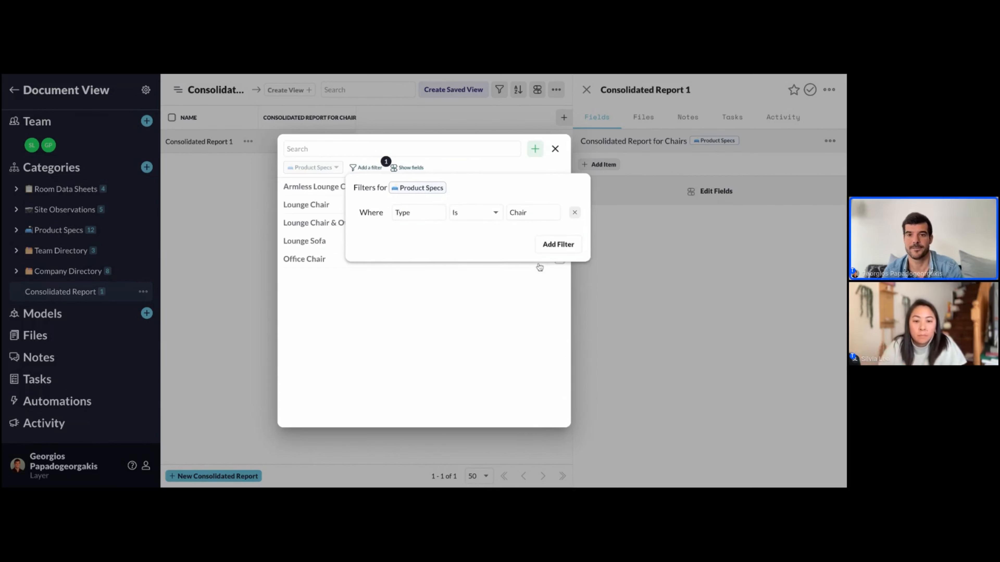
pyautogui.click(516, 294)
# Step: Relate Armless Lounge Chair, Lounge Chair, Lounge Chair & Ottoman, Lounge Sofa and Office Chair to Consolidated Report 1, and widen the chairs column
pyautogui.click(559, 186)
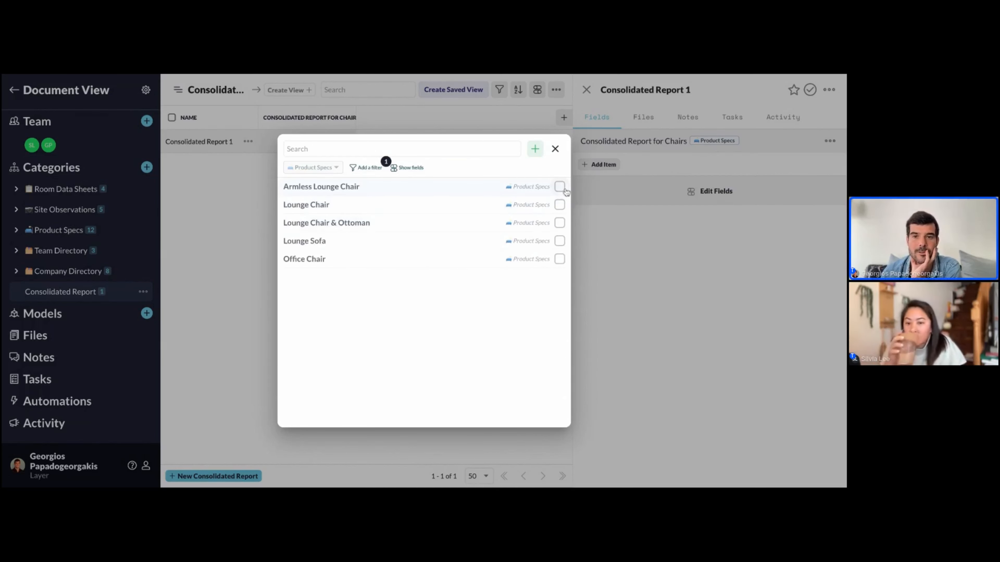
pyautogui.click(559, 205)
pyautogui.click(559, 222)
pyautogui.click(559, 241)
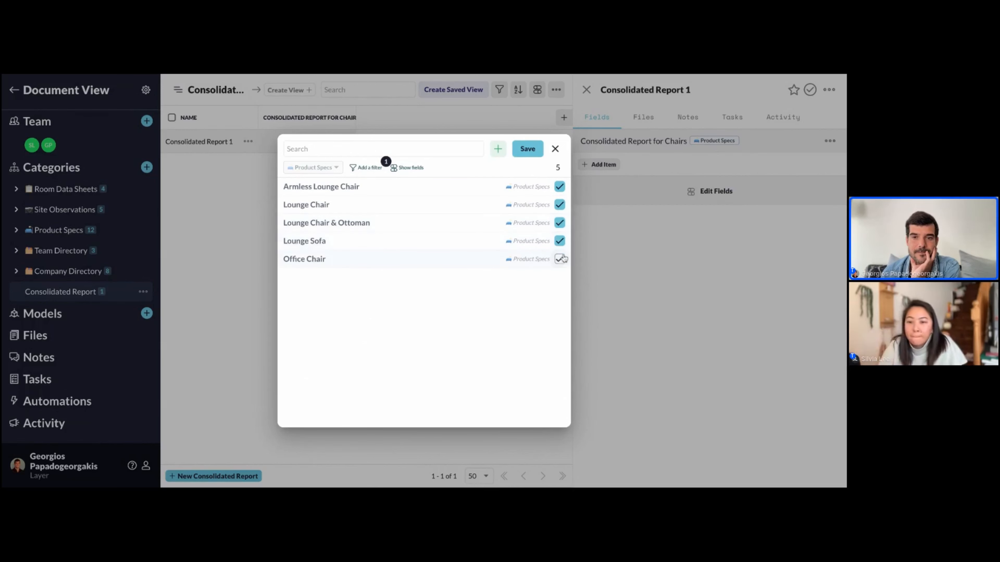
pyautogui.click(560, 259)
pyautogui.click(527, 151)
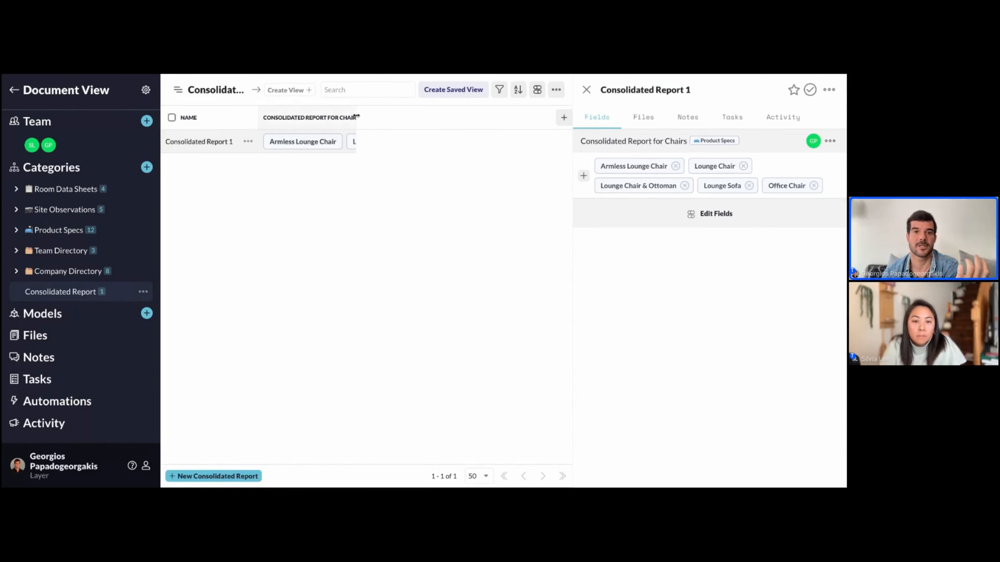
pyautogui.moveTo(356, 117); pyautogui.dragTo(531, 117)
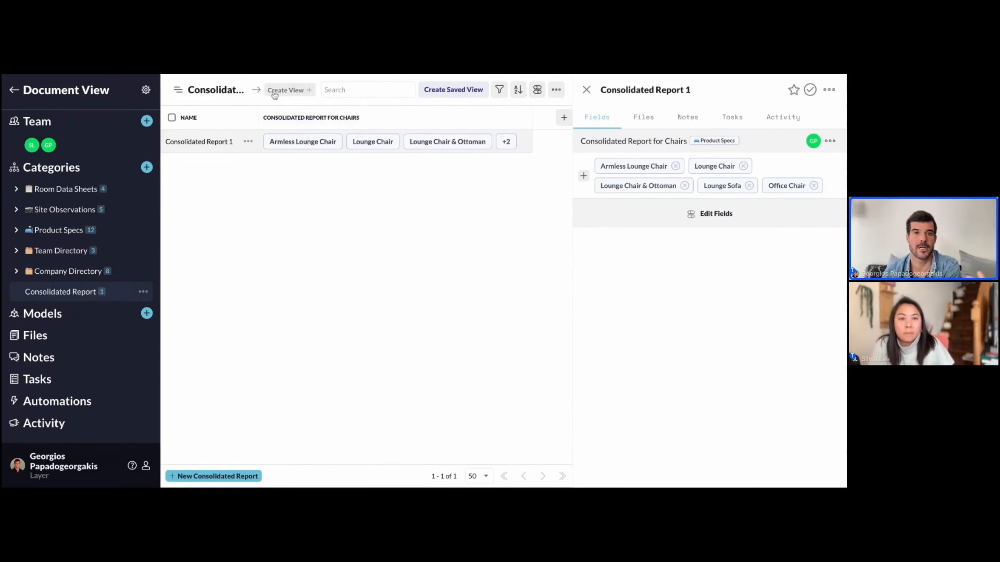
# Step: Create a Document view named Consolidated Report View for the Consolidated Report category
pyautogui.click(287, 90)
pyautogui.click(296, 253)
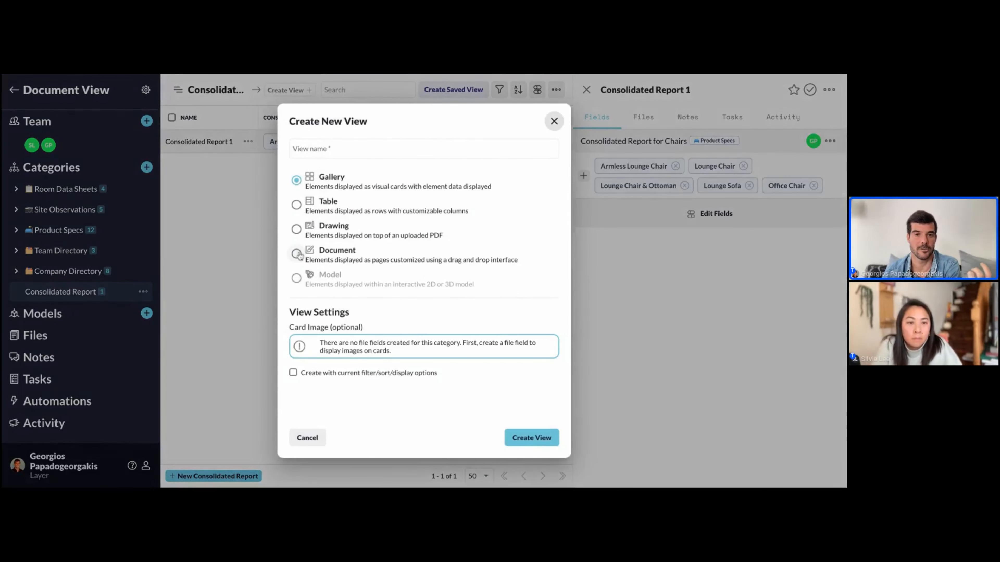
pyautogui.click(315, 150)
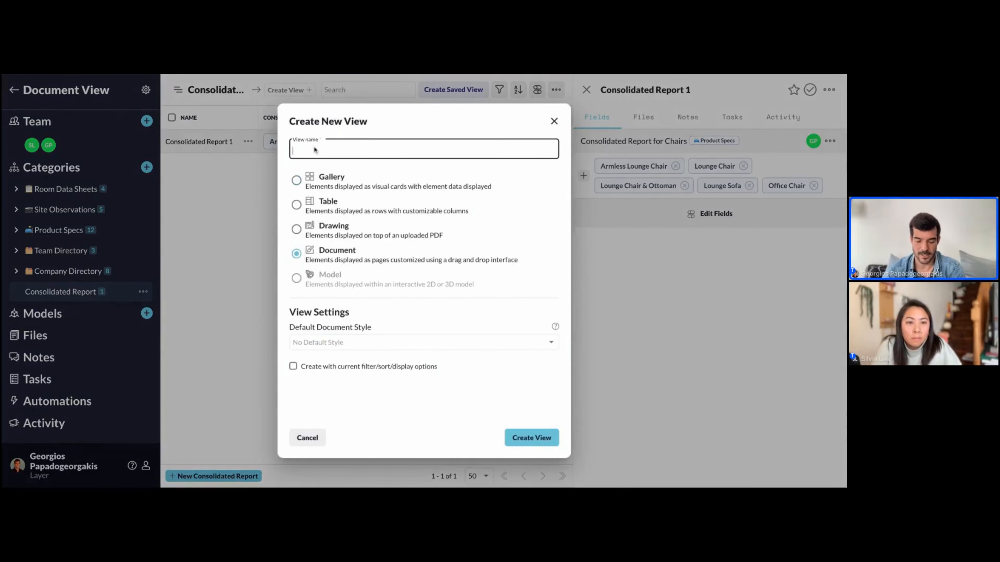
pyautogui.write('Con')
pyautogui.click(340, 162)
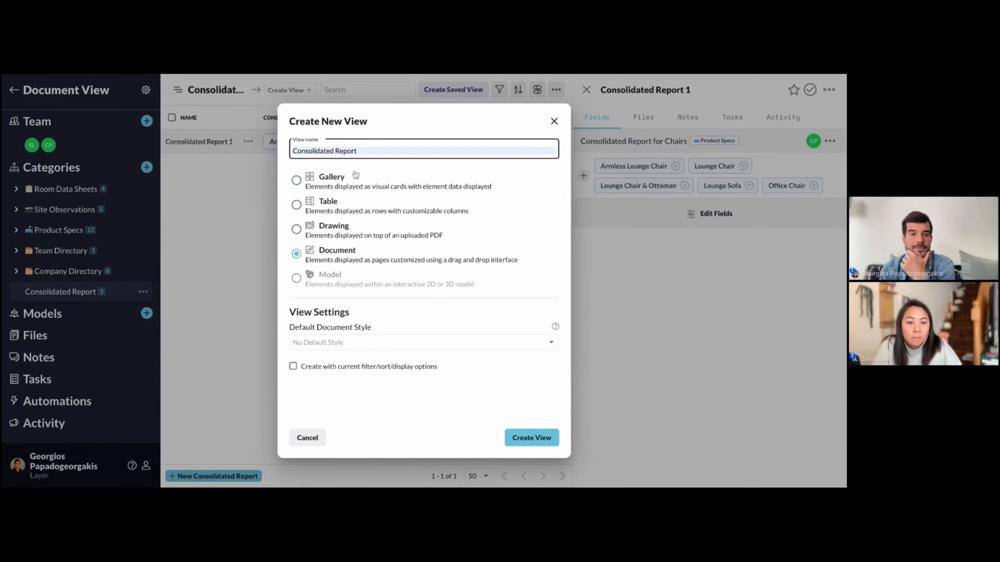
pyautogui.write('View')
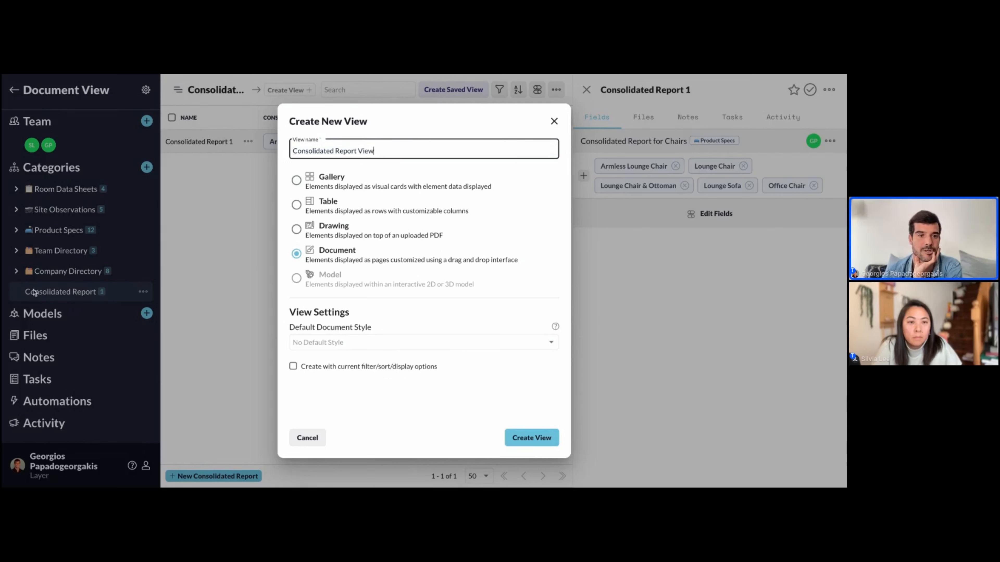
pyautogui.click(516, 433)
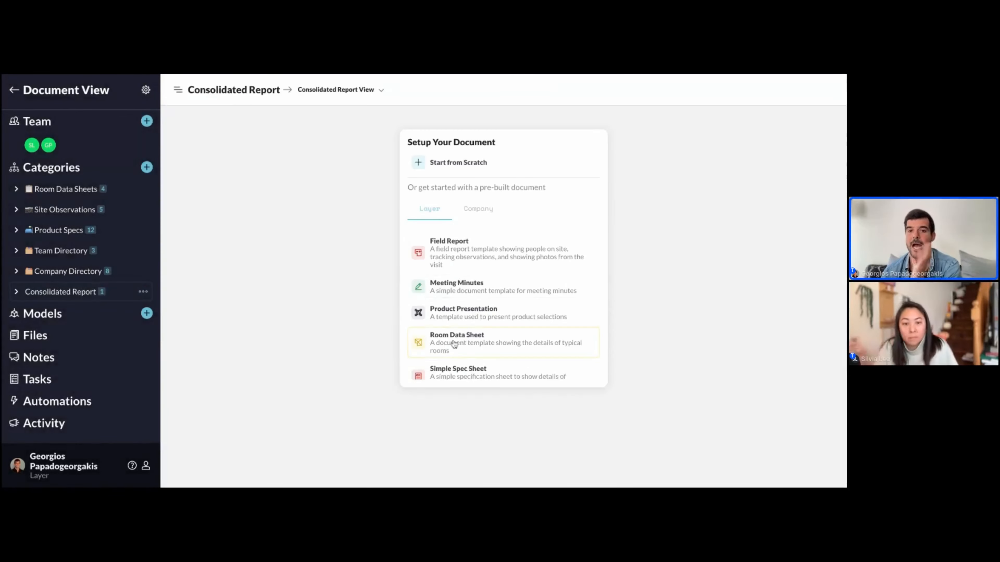
# Step: Set up the new document view from the pre-built Simple Spec Sheet template
pyautogui.scroll(-1, 456, 355)
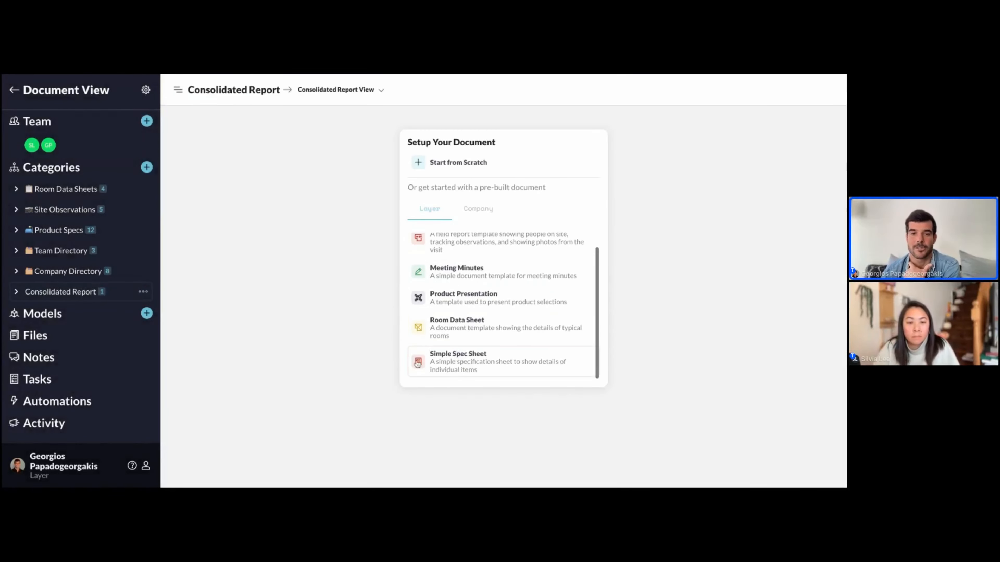
pyautogui.click(461, 365)
pyautogui.click(525, 441)
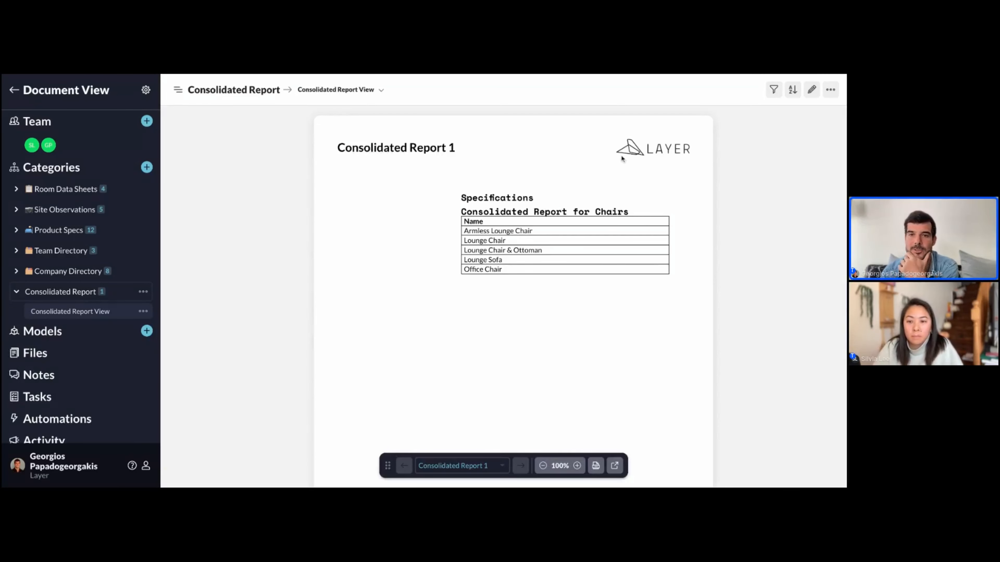
# Step: Change the document's page orientation to Landscape and save the page settings
pyautogui.click(831, 90)
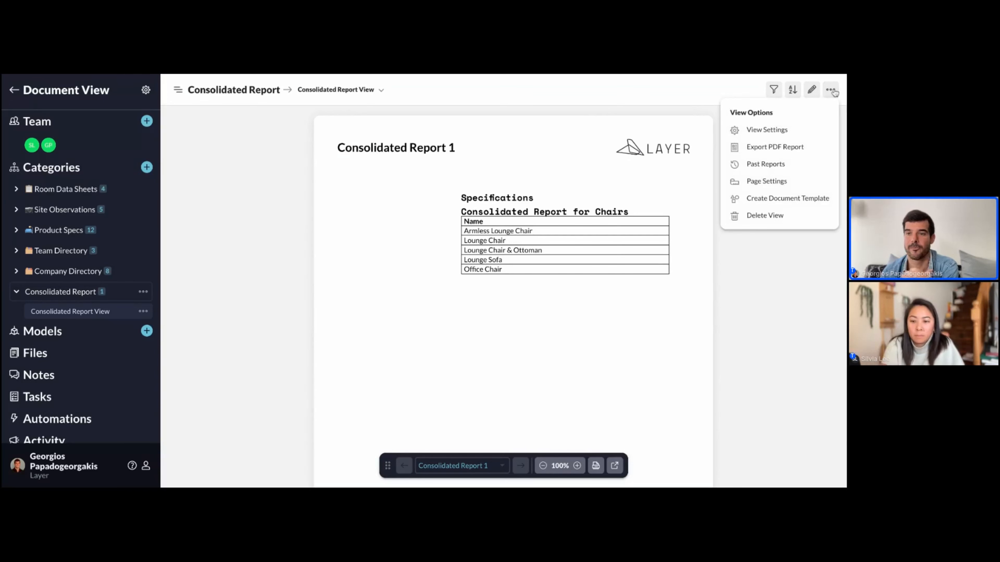
pyautogui.click(767, 181)
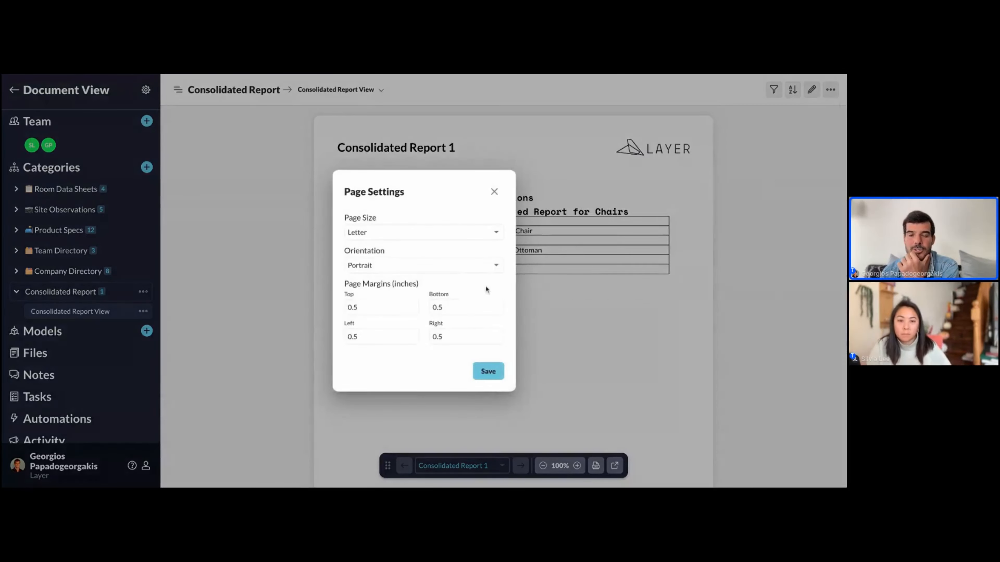
pyautogui.click(490, 270)
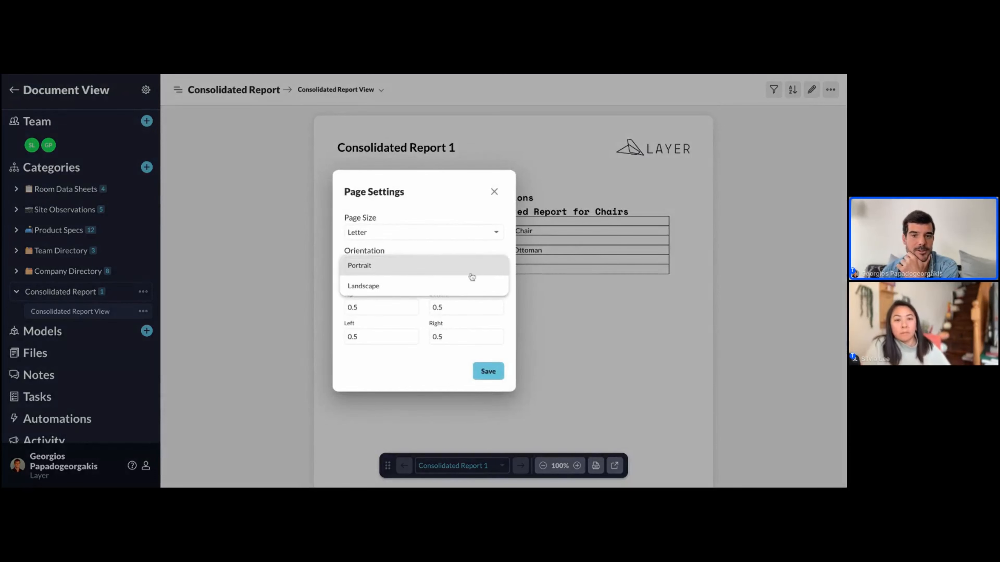
pyautogui.click(446, 286)
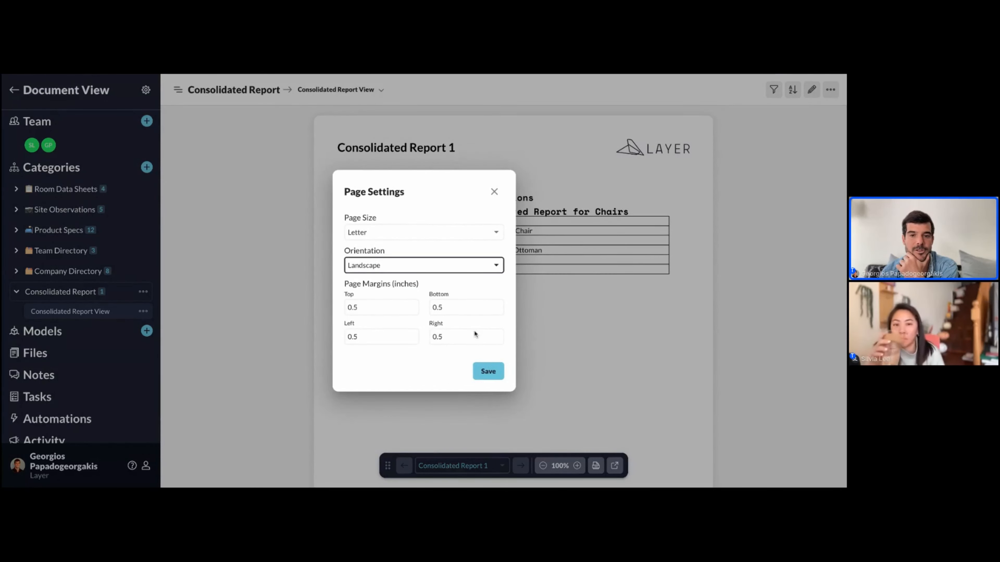
pyautogui.click(488, 371)
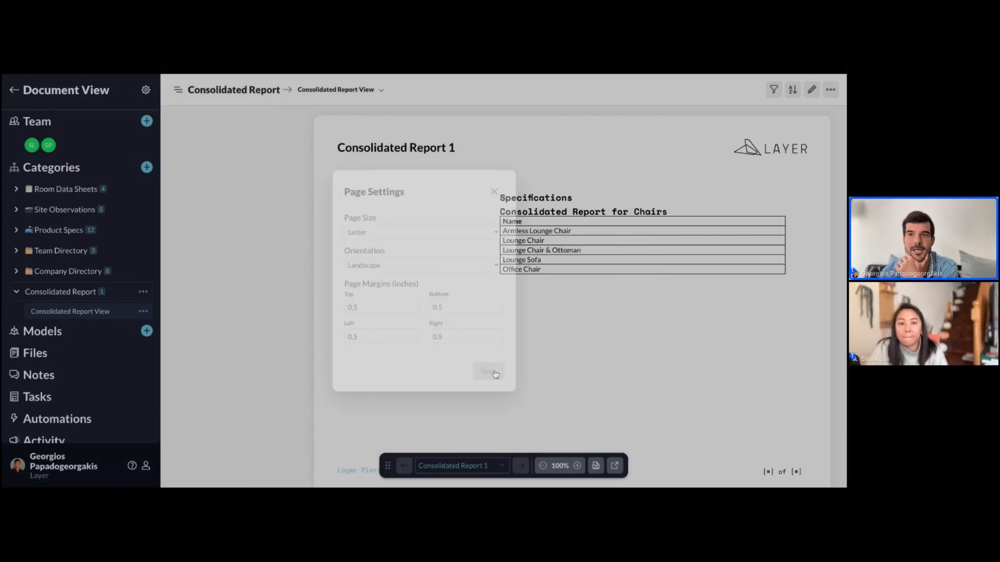
# Step: Edit the document and delete the Specifications text block and the Consolidated Report for Chairs block
pyautogui.click(812, 90)
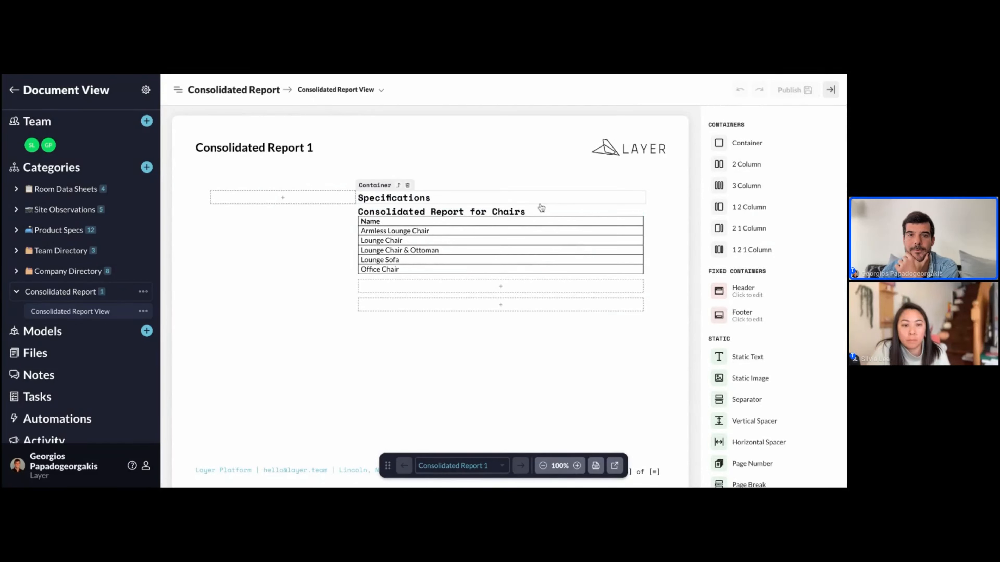
pyautogui.click(420, 197)
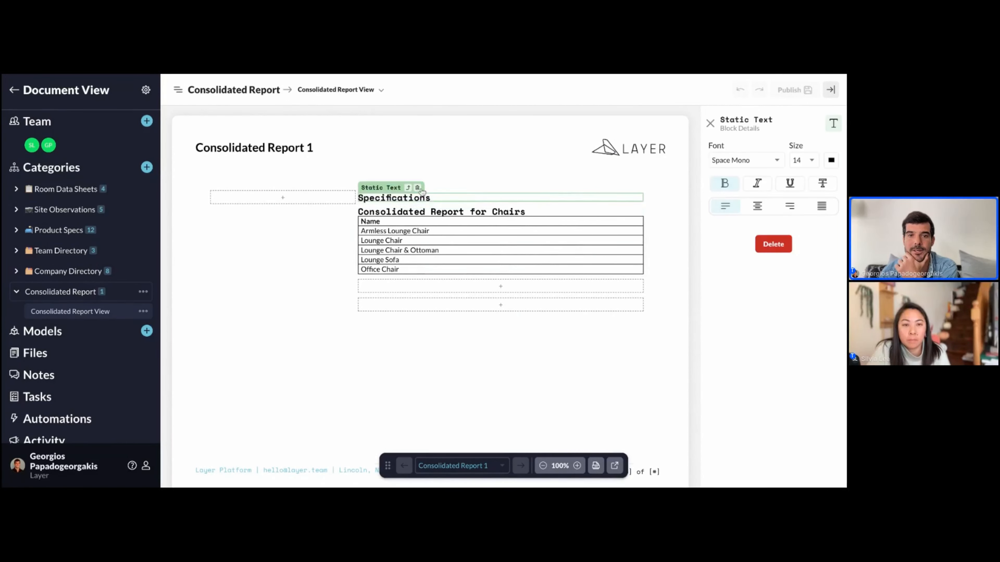
pyautogui.click(419, 188)
pyautogui.click(414, 209)
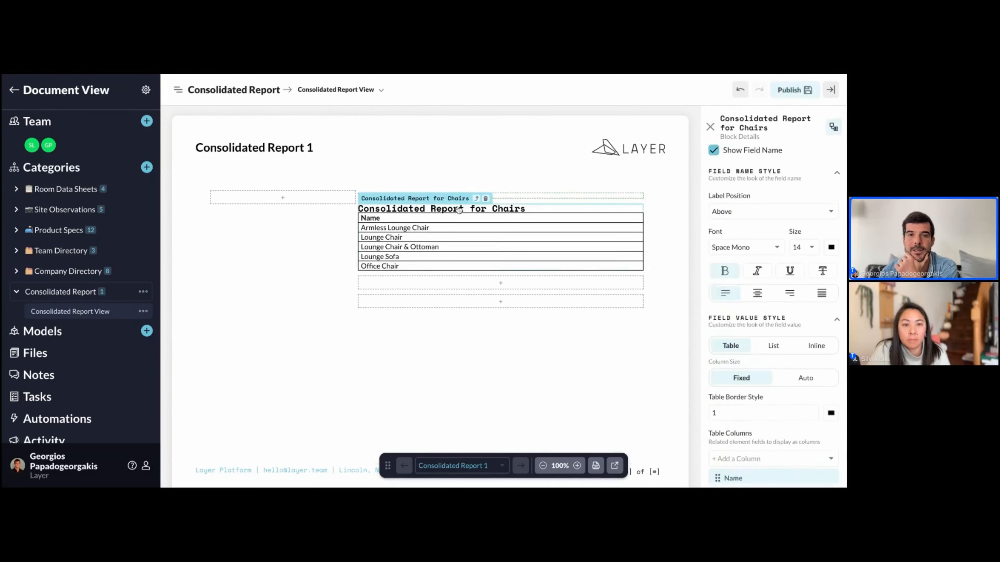
pyautogui.click(486, 199)
# Step: Delete the empty containers nested in the wider column of the two-column block below the report title
pyautogui.click(330, 188)
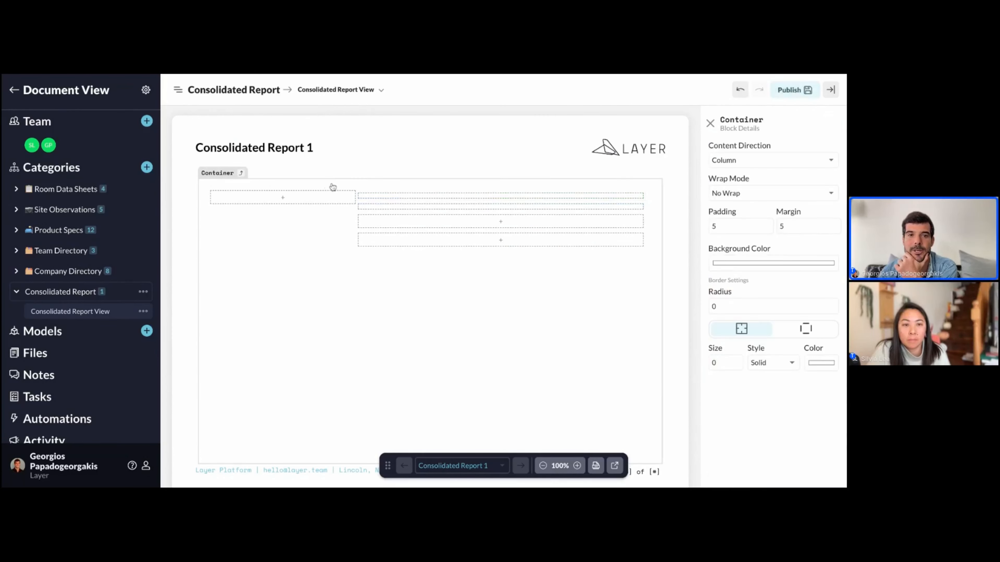
pyautogui.click(267, 196)
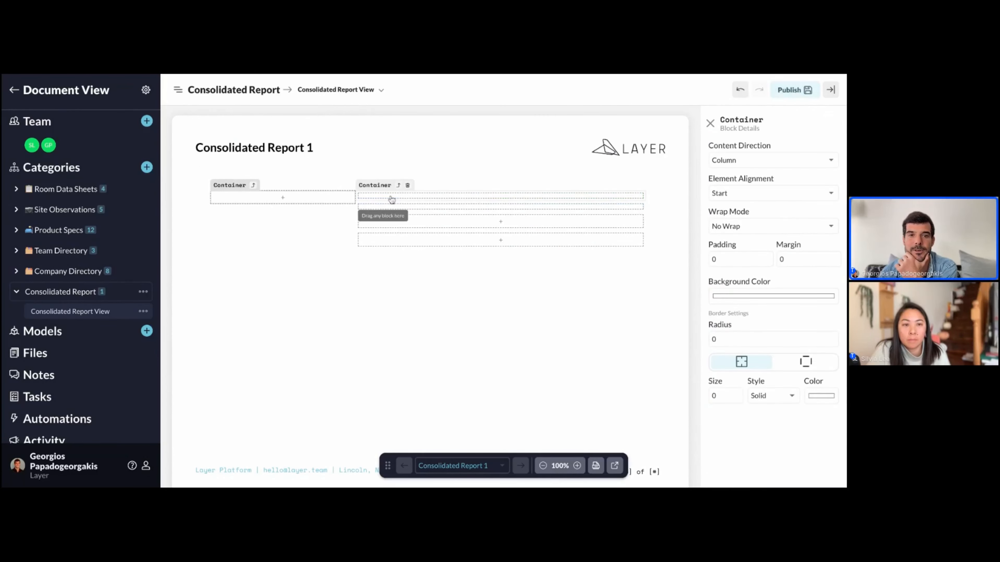
pyautogui.click(407, 186)
pyautogui.click(407, 197)
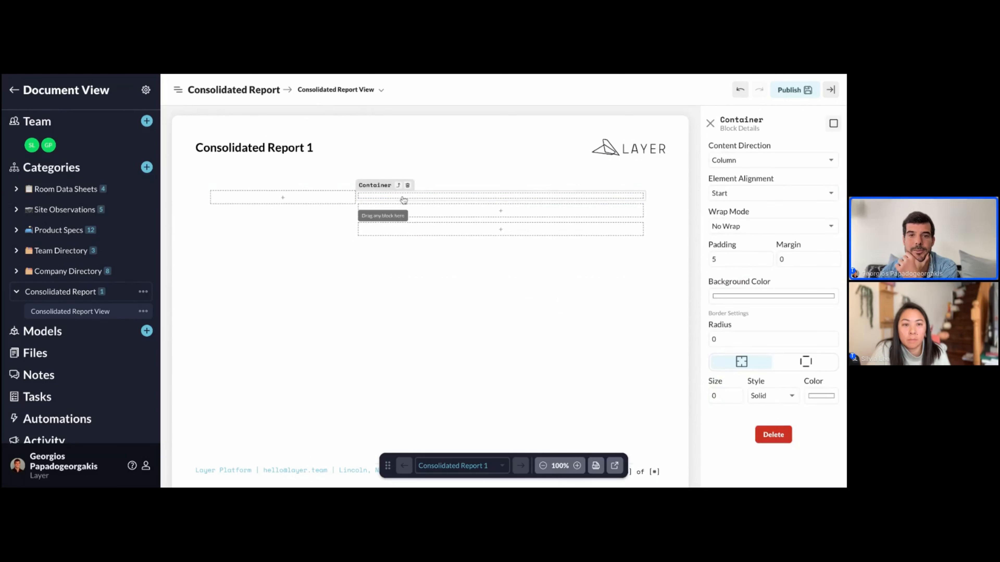
pyautogui.click(408, 186)
pyautogui.click(408, 187)
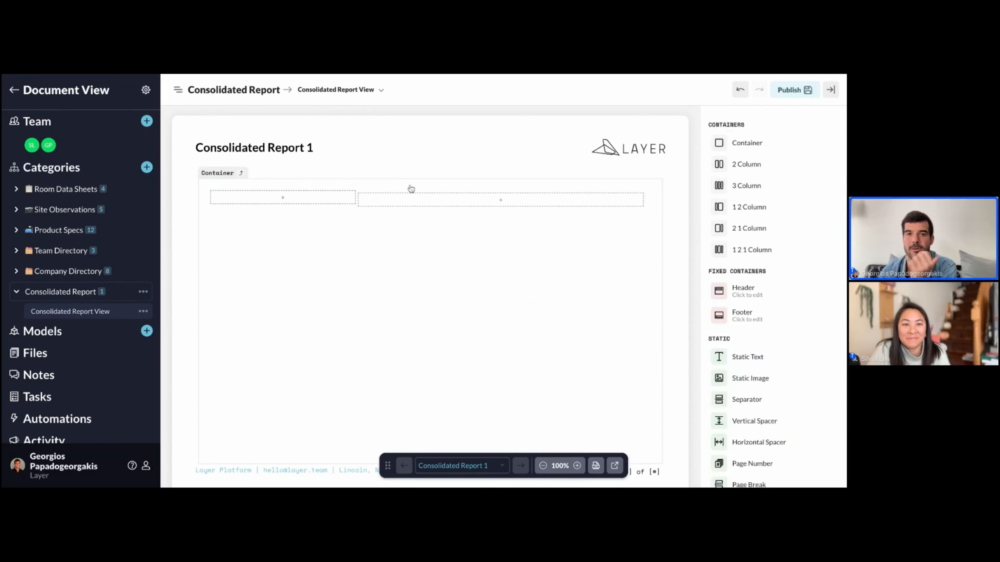
pyautogui.click(408, 193)
pyautogui.click(409, 187)
# Step: Delete the whole empty 1 2 Column block from the document body
pyautogui.click(351, 196)
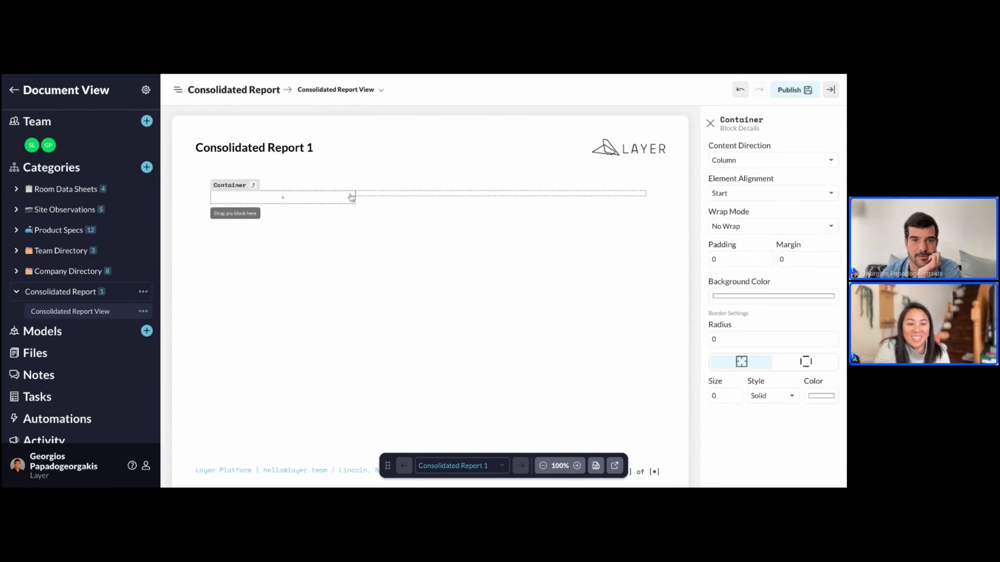
pyautogui.click(355, 195)
pyautogui.click(358, 194)
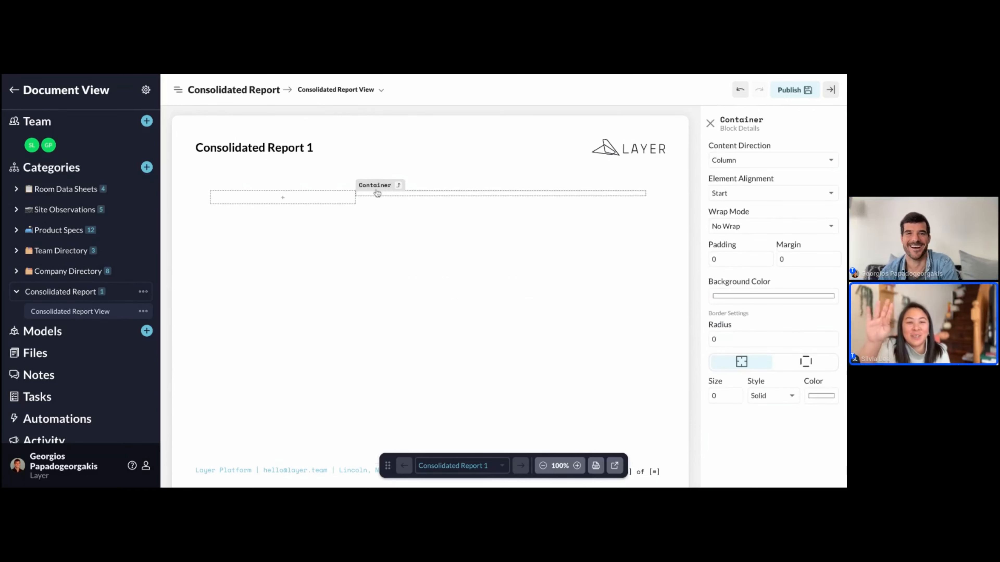
pyautogui.click(254, 186)
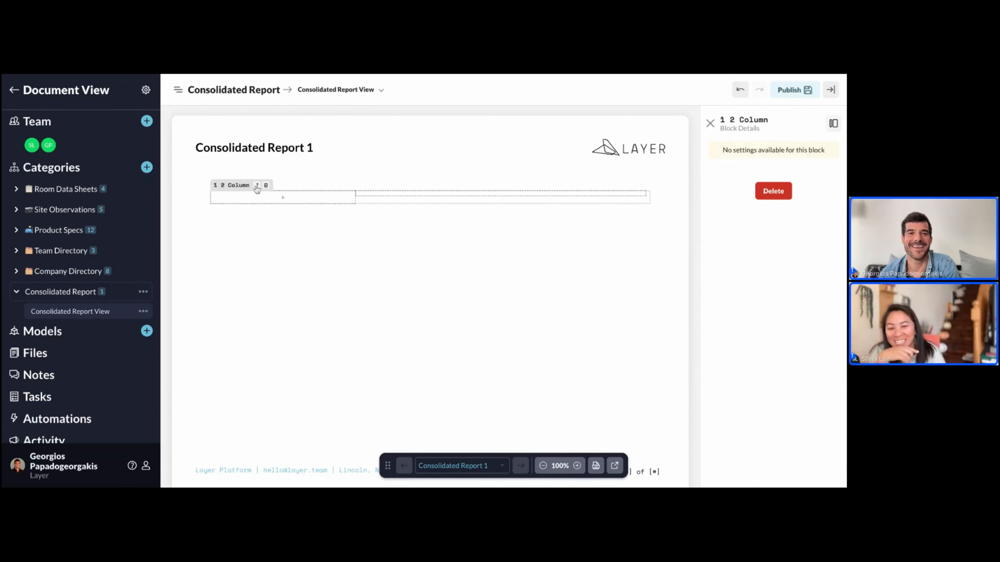
pyautogui.click(266, 186)
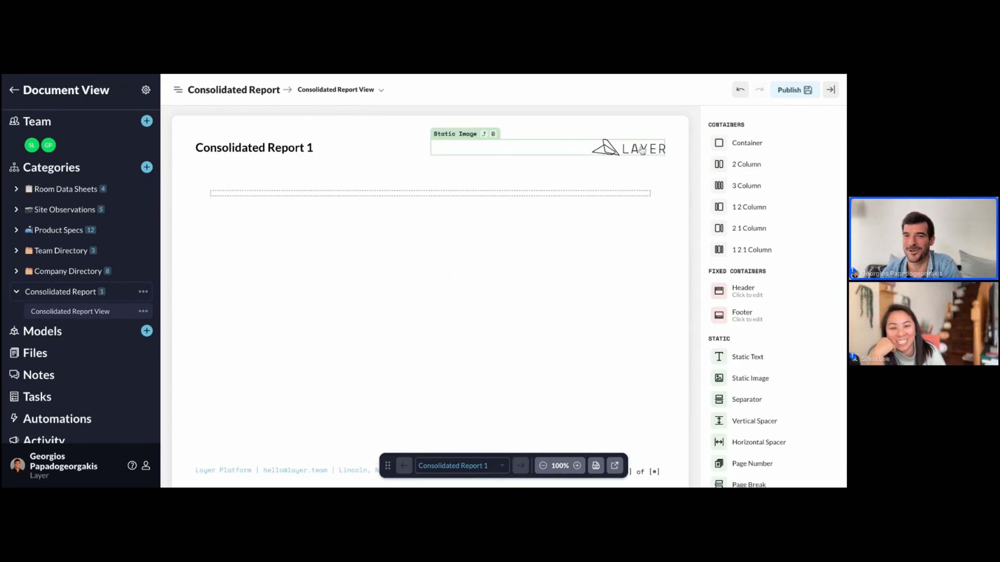
# Step: Place the Consolidated Report for Chairs field in the empty body container and hide its field name
pyautogui.scroll(-6, 774, 245)
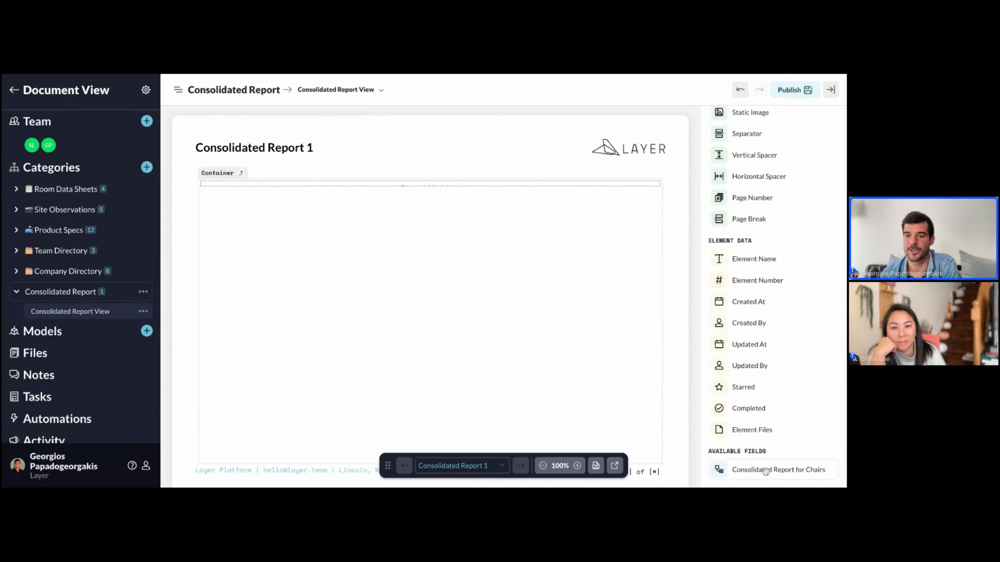
pyautogui.moveTo(765, 471); pyautogui.dragTo(357, 230)
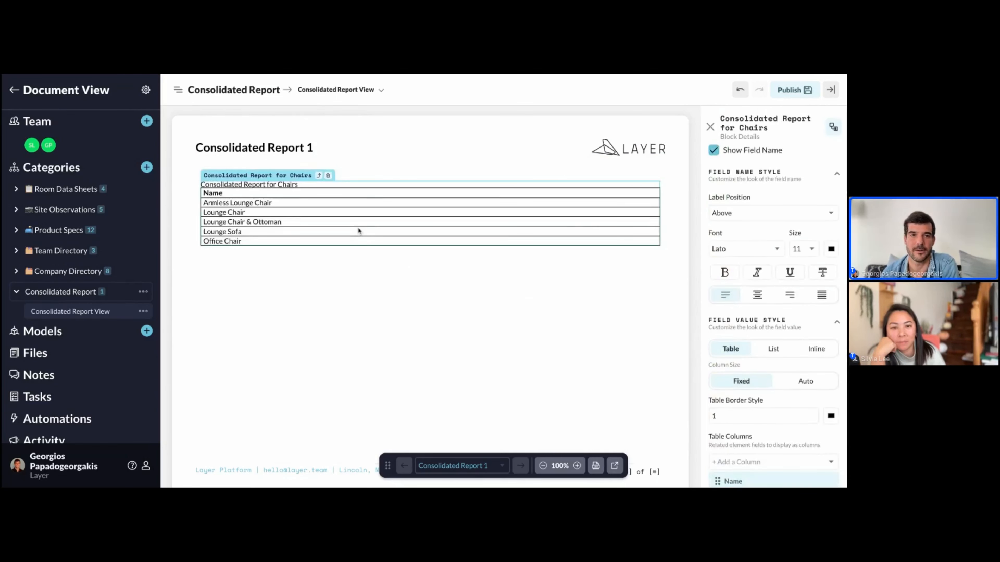
pyautogui.click(715, 151)
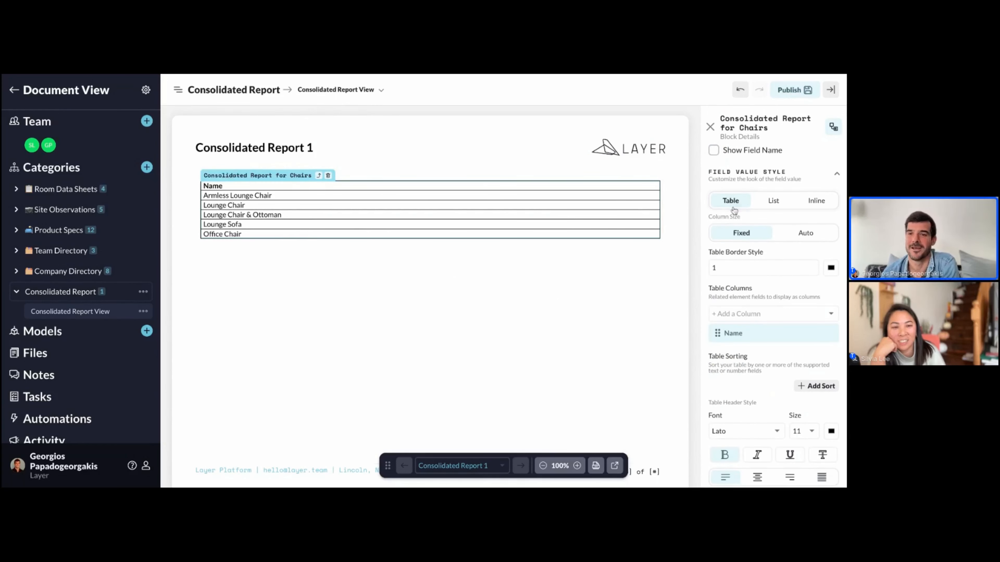
# Step: Add Product Images, Status and Manufacturer columns to the Consolidated Report for Chairs table
pyautogui.scroll(-1, 754, 231)
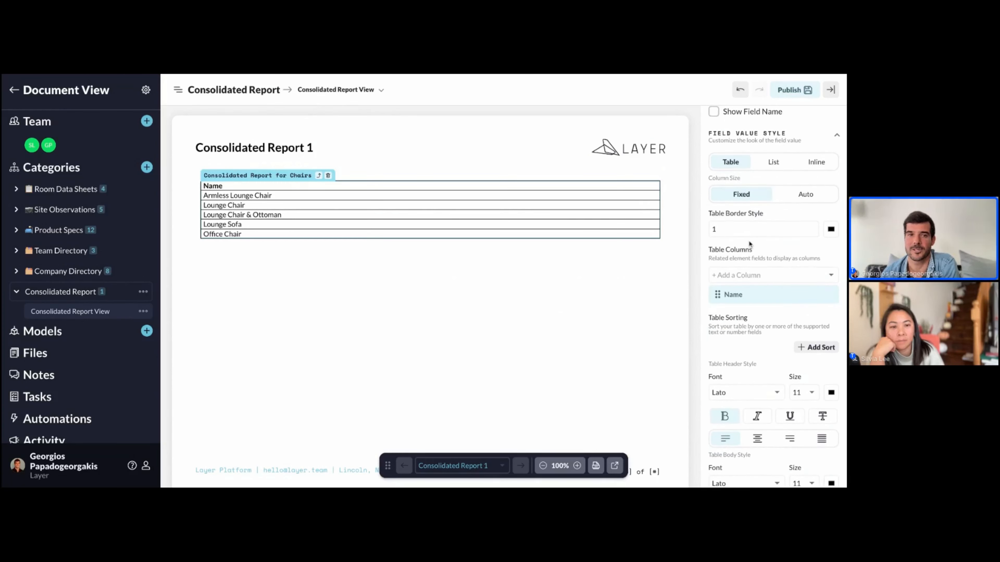
pyautogui.scroll(-1, 749, 242)
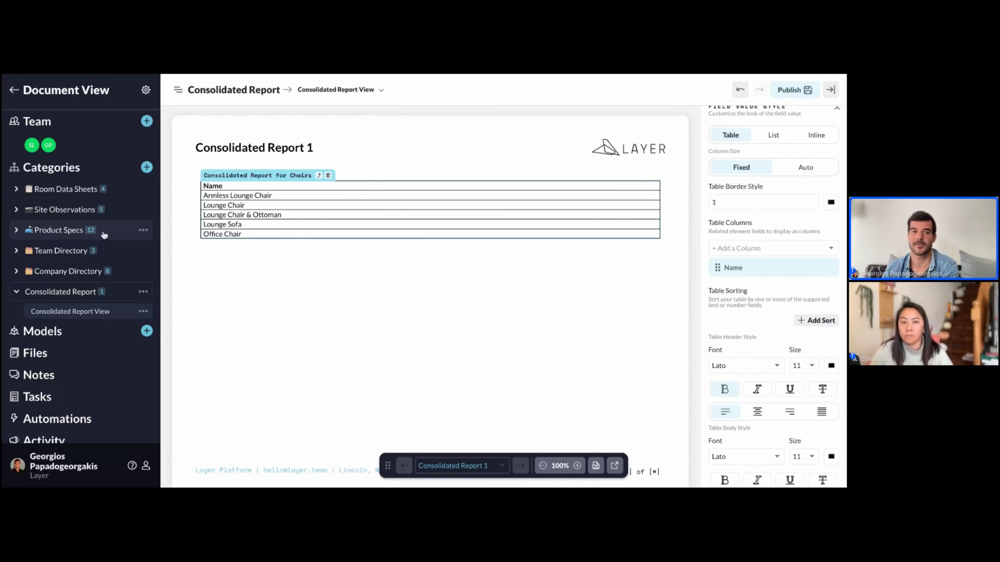
pyautogui.click(741, 249)
pyautogui.click(744, 310)
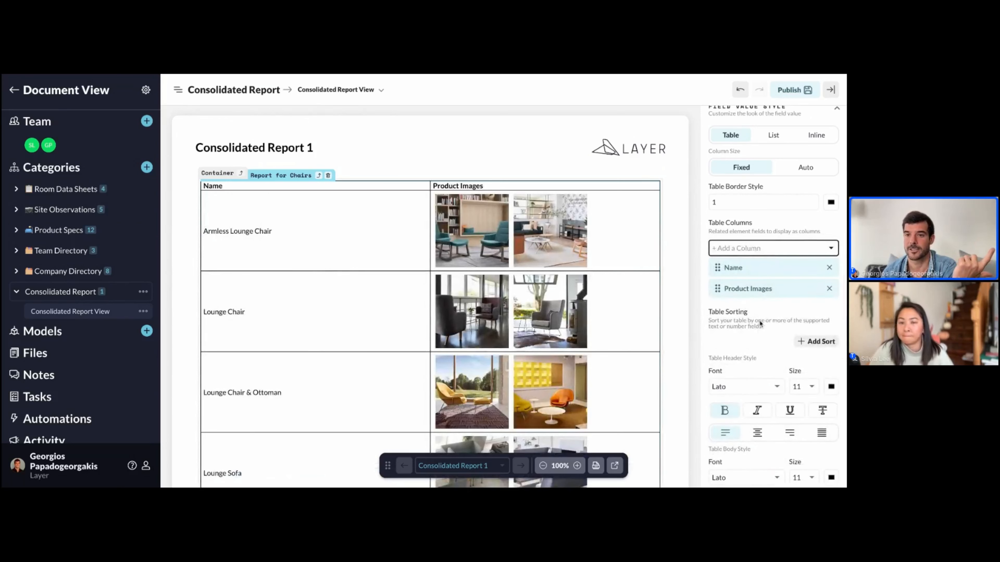
pyautogui.click(784, 249)
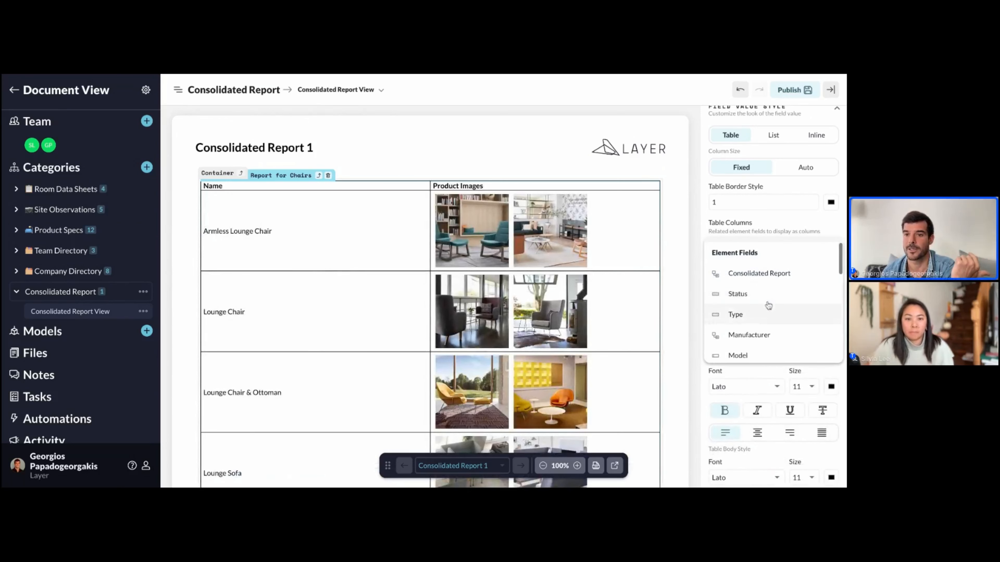
pyautogui.click(748, 293)
pyautogui.click(760, 249)
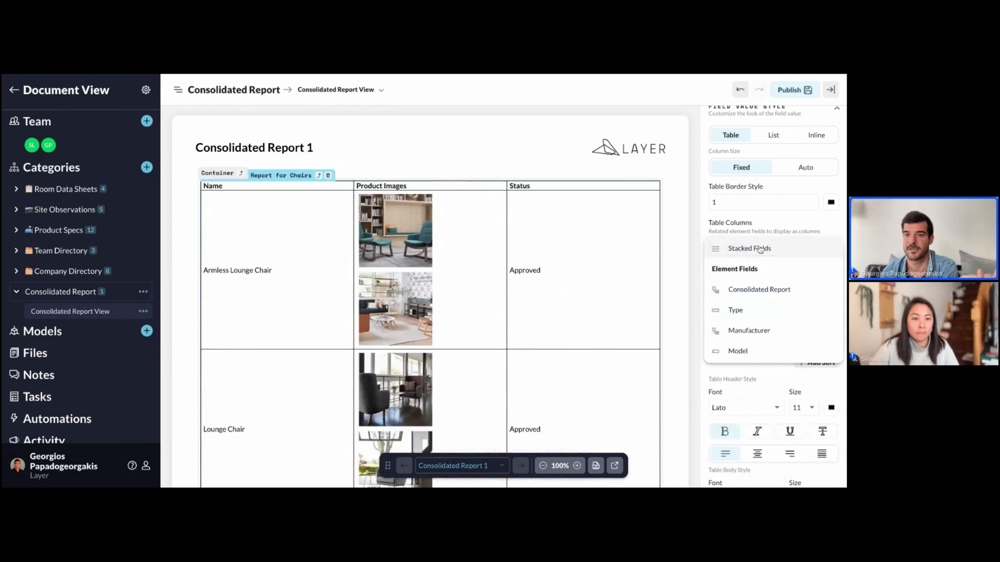
pyautogui.click(760, 330)
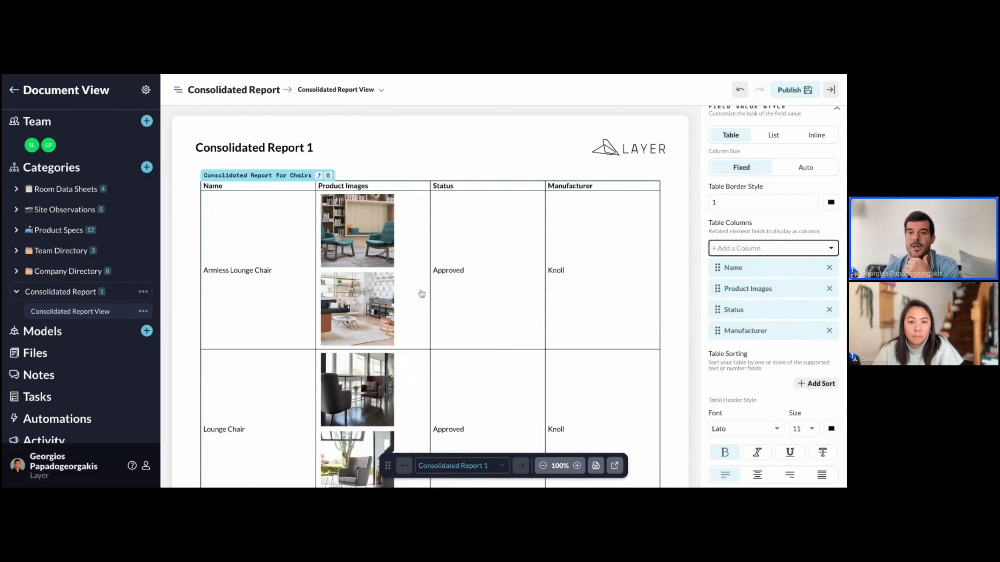
# Step: Style the Name column's header without bold and set its font to Arial
pyautogui.scroll(-3, 733, 301)
pyautogui.scroll(-1, 733, 296)
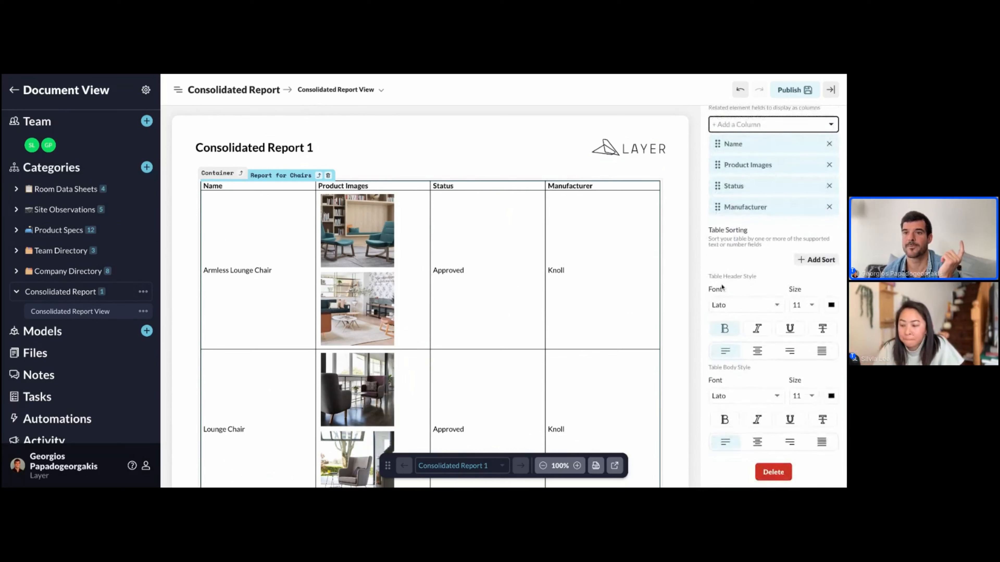
pyautogui.click(756, 146)
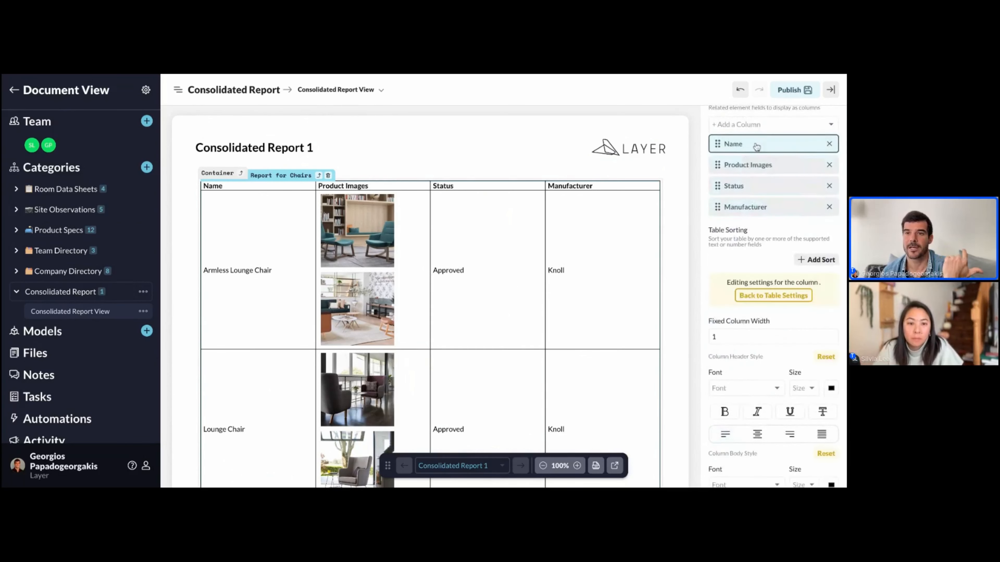
pyautogui.click(748, 164)
pyautogui.click(745, 144)
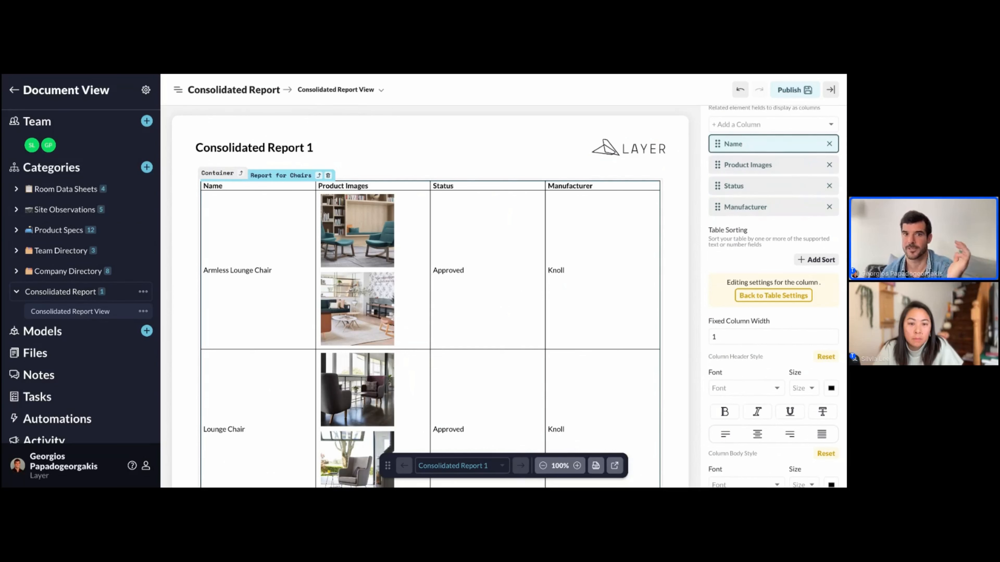
pyautogui.scroll(-2, 792, 303)
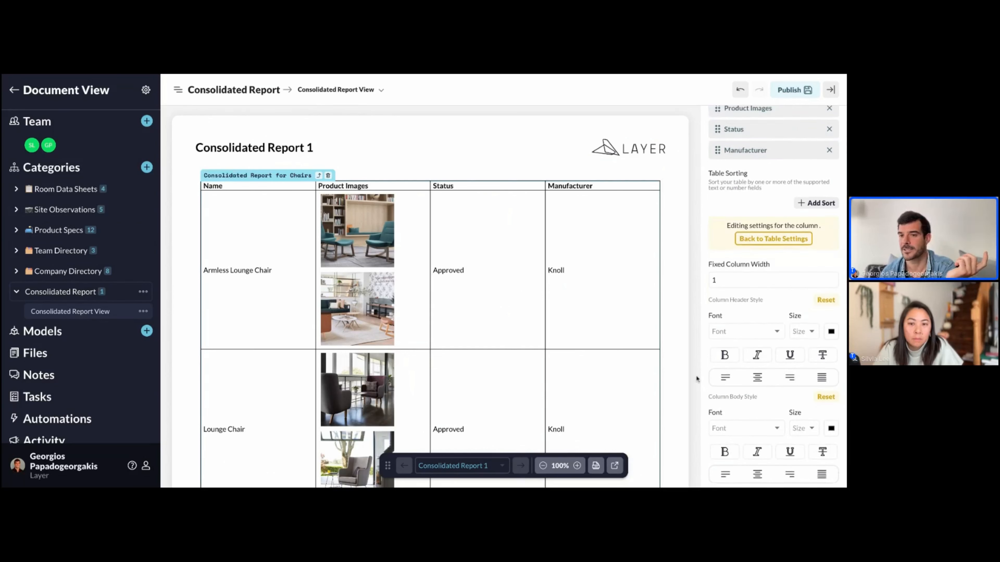
pyautogui.scroll(-1, 787, 394)
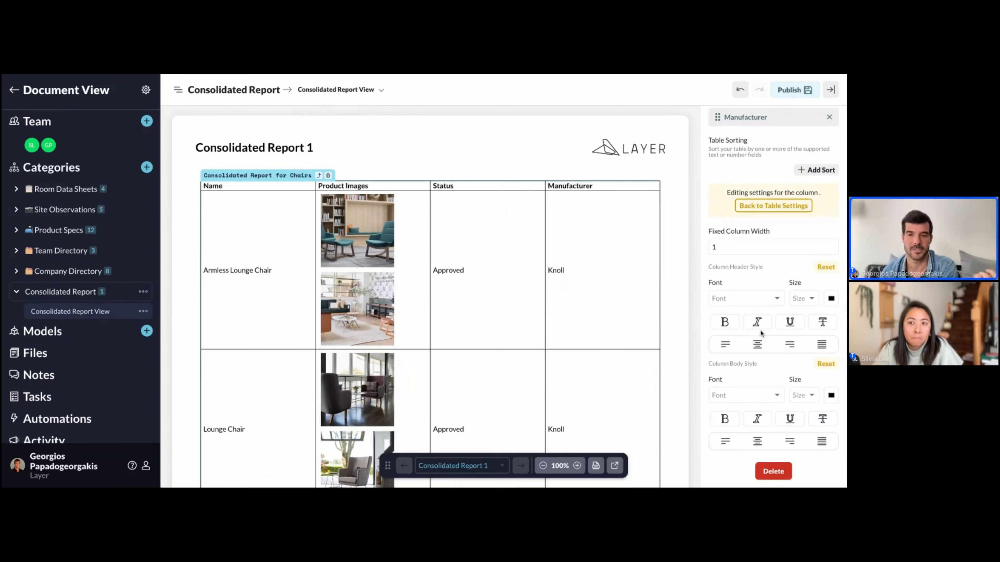
pyautogui.click(728, 323)
pyautogui.click(728, 323)
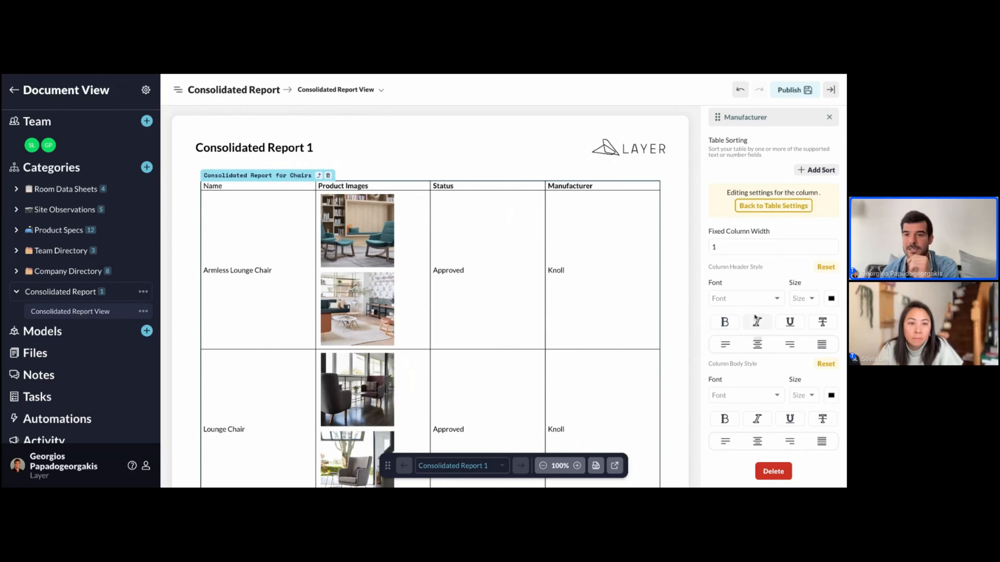
pyautogui.click(772, 302)
pyautogui.click(744, 315)
pyautogui.scroll(2, 759, 230)
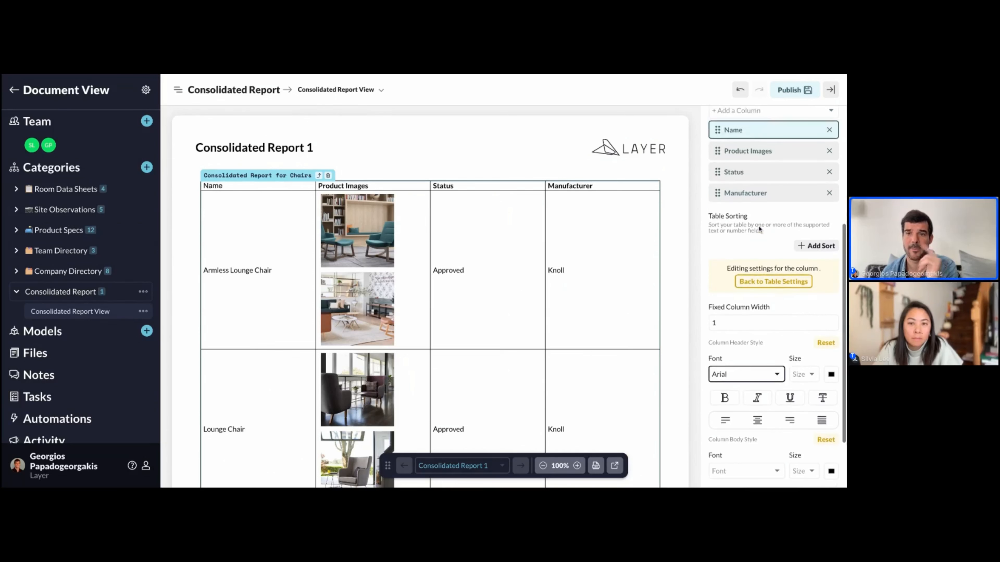
# Step: Restrict the Product Images column to the first file only and set its image size to 100
pyautogui.click(753, 157)
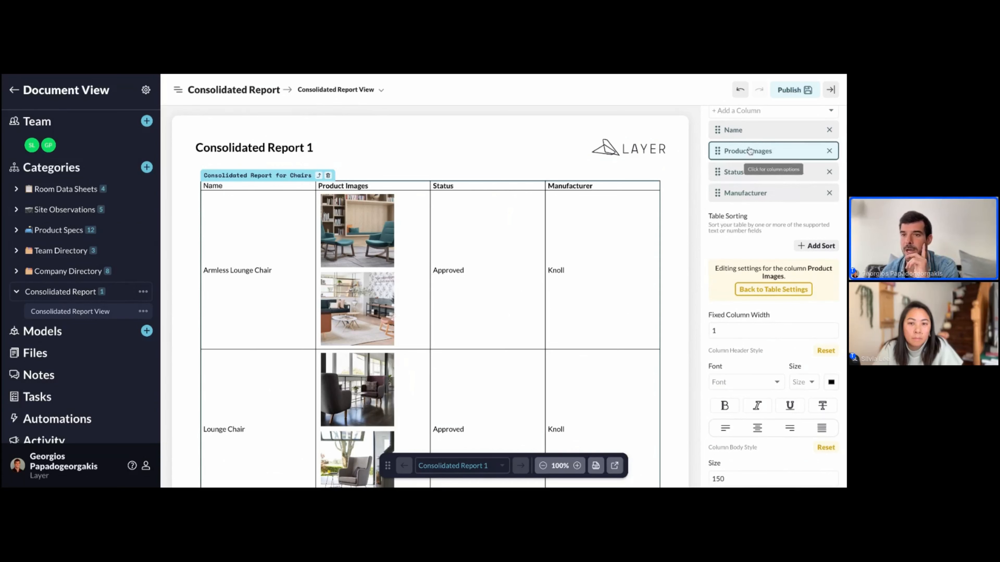
pyautogui.scroll(-2, 763, 327)
pyautogui.scroll(-3, 762, 326)
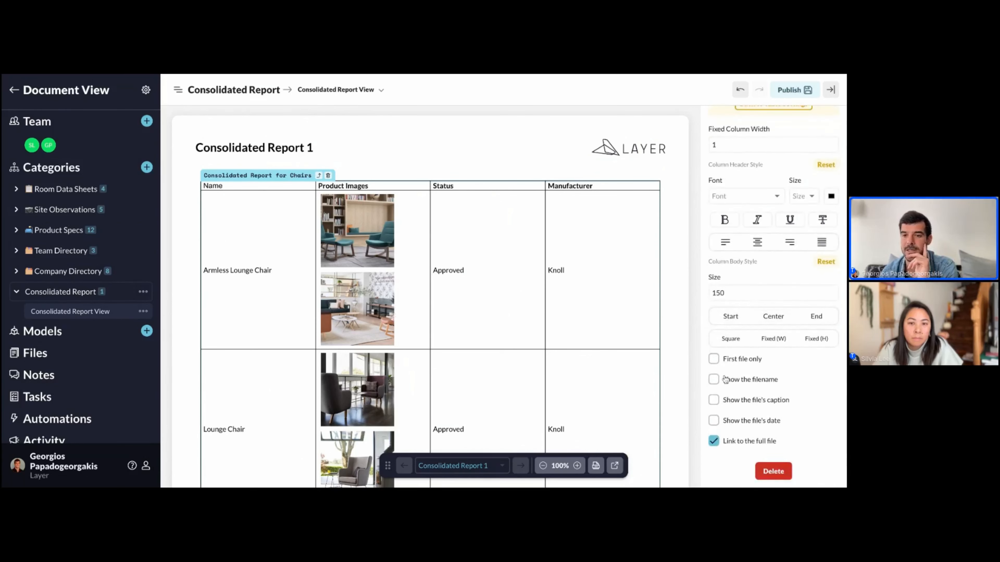
pyautogui.click(714, 359)
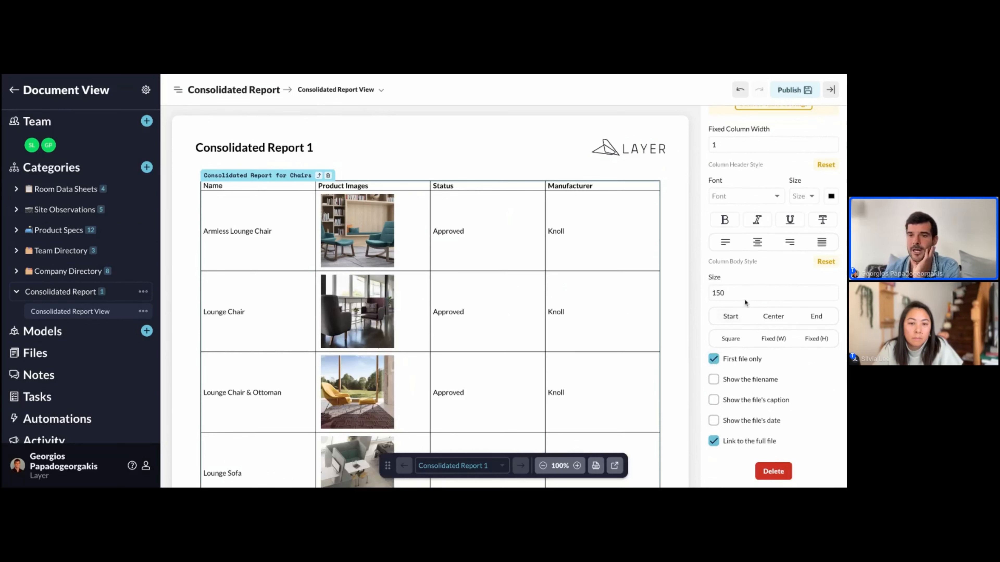
pyautogui.click(746, 291)
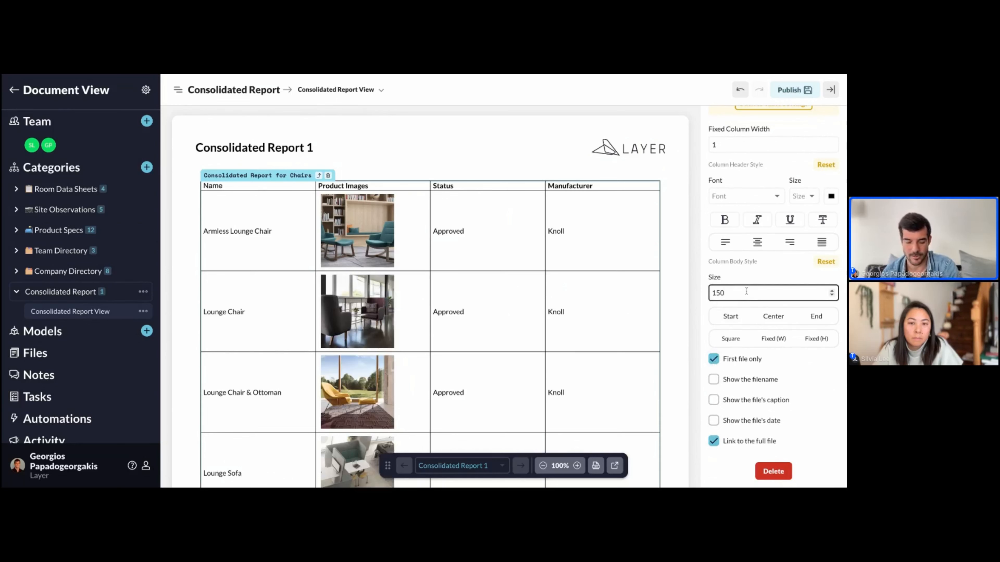
pyautogui.press('BackSpace')
pyautogui.press('BackSpace')
pyautogui.write('00')
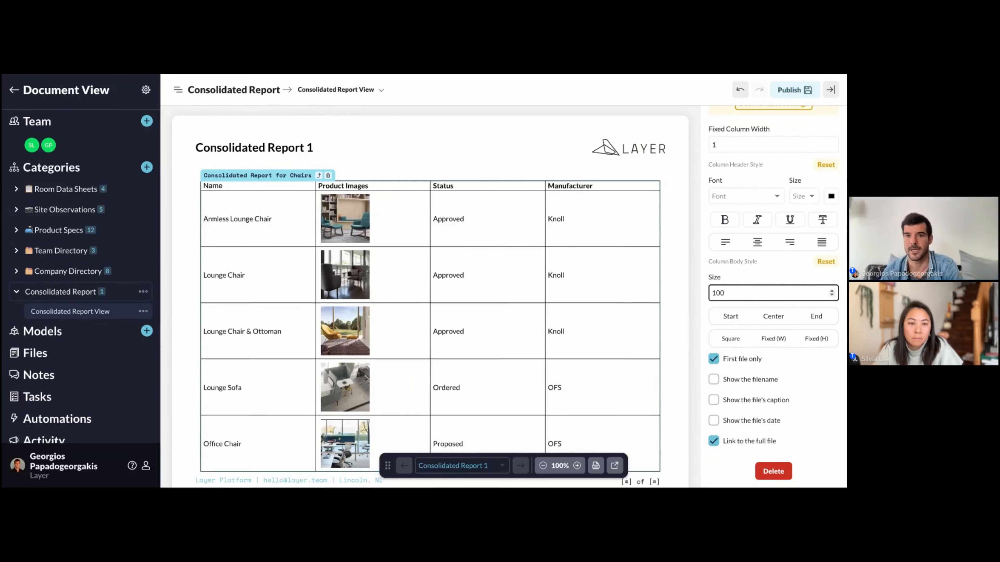
pyautogui.click(685, 185)
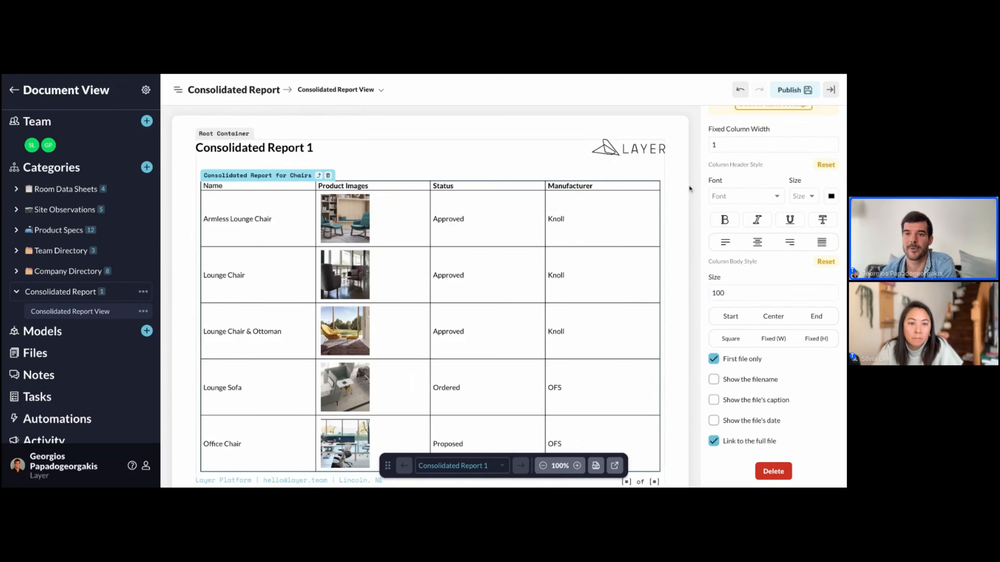
# Step: Add Model and Unit Cost columns to the chairs table
pyautogui.scroll(8, 785, 433)
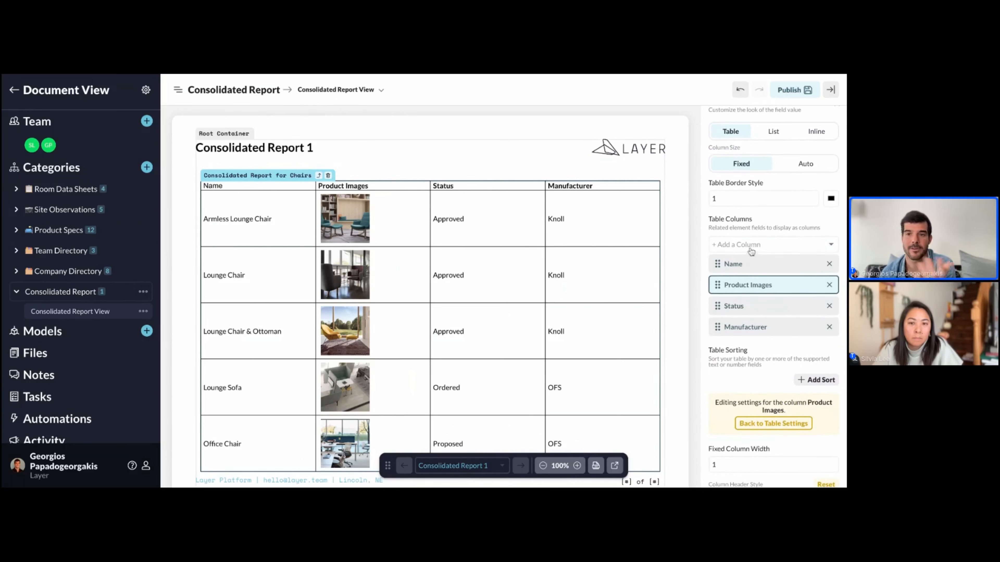
pyautogui.click(753, 247)
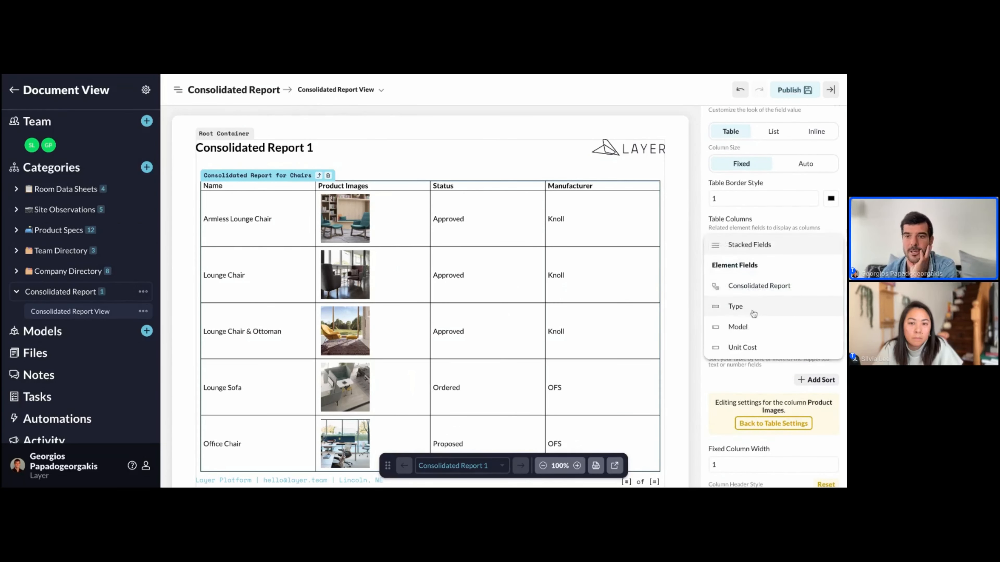
pyautogui.click(753, 325)
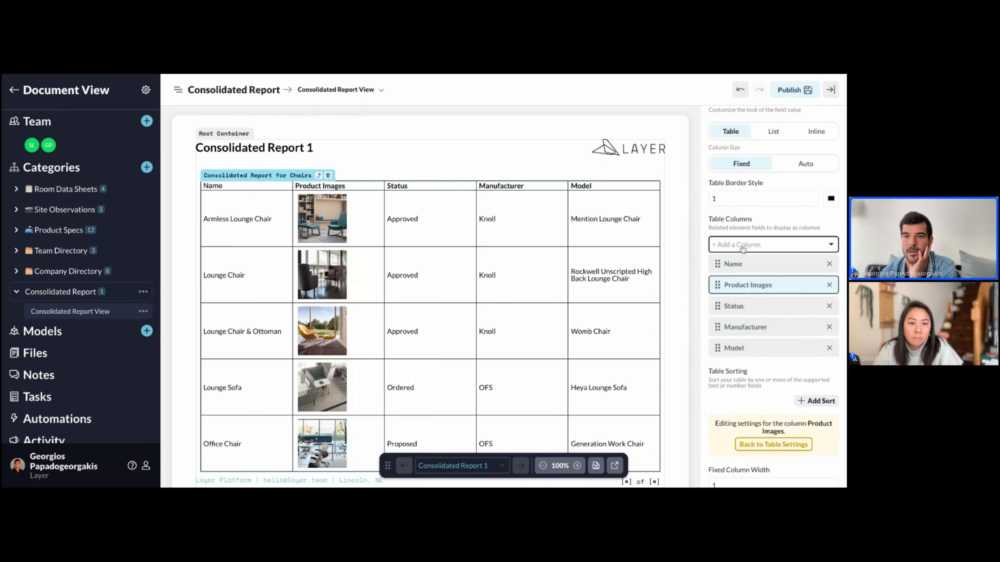
pyautogui.click(742, 250)
pyautogui.click(743, 328)
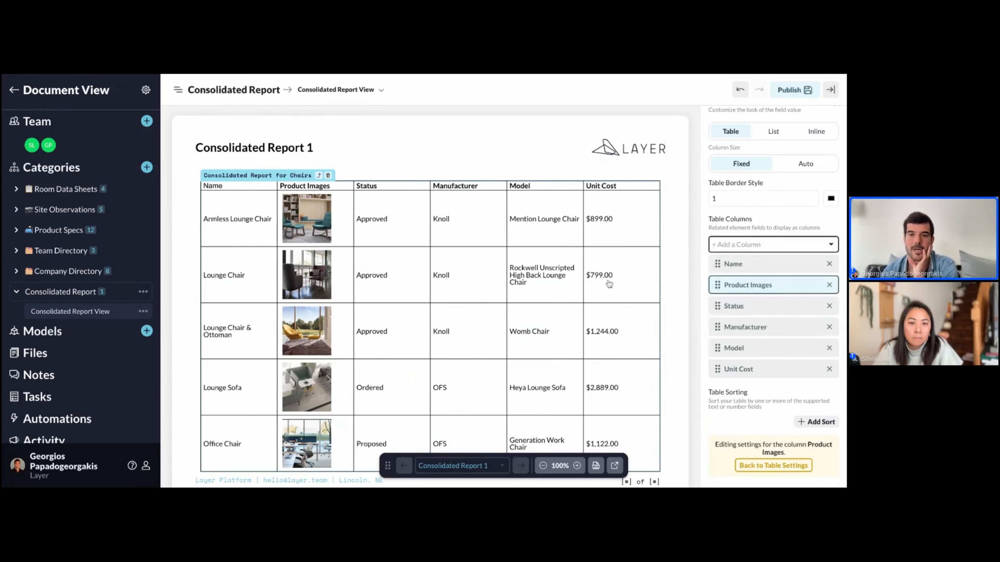
pyautogui.scroll(-1, 609, 284)
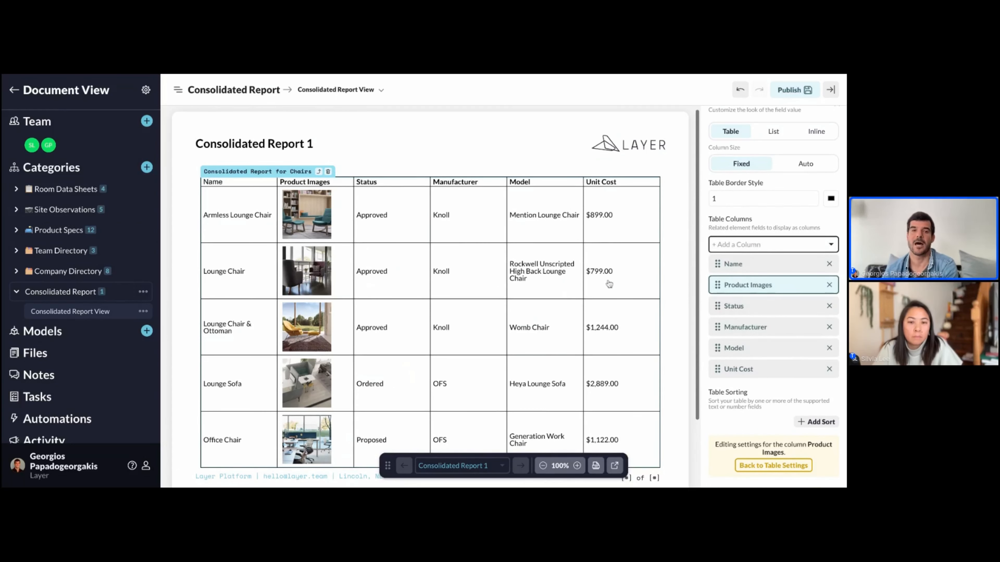
# Step: Publish the Consolidated Report View with its completed chairs table and open the Consolidated Report category's element list
pyautogui.scroll(-2, 609, 285)
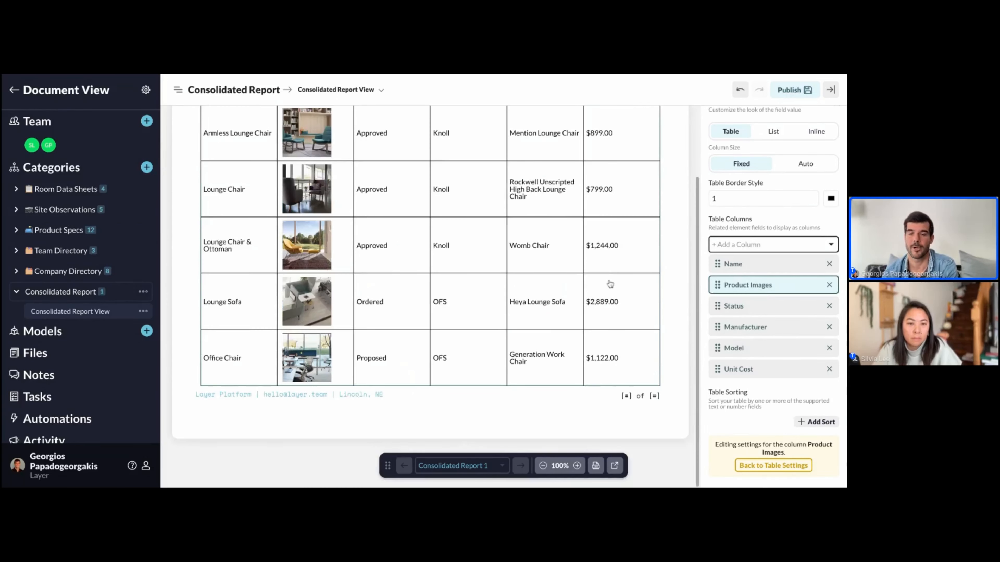
pyautogui.scroll(3, 610, 284)
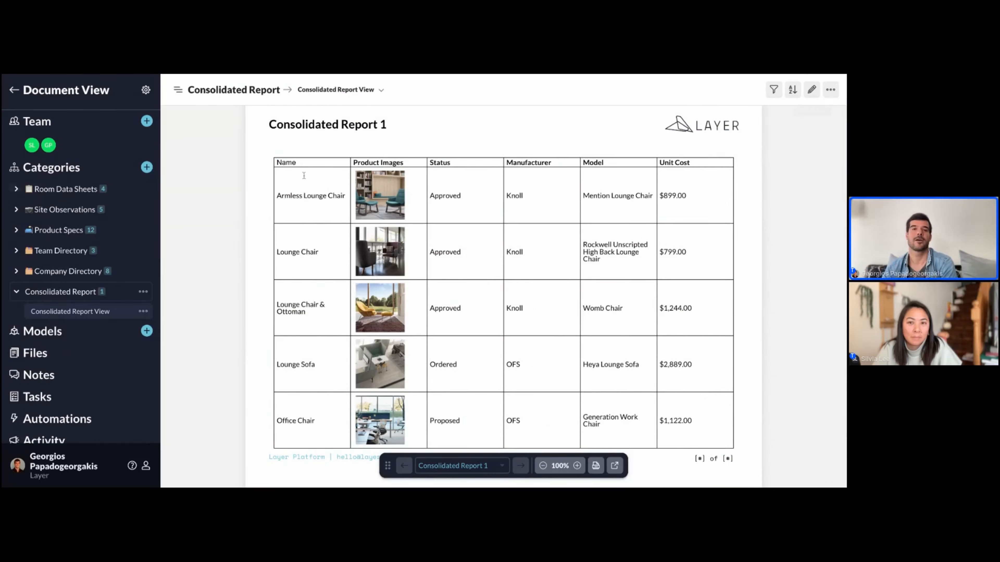
pyautogui.click(62, 296)
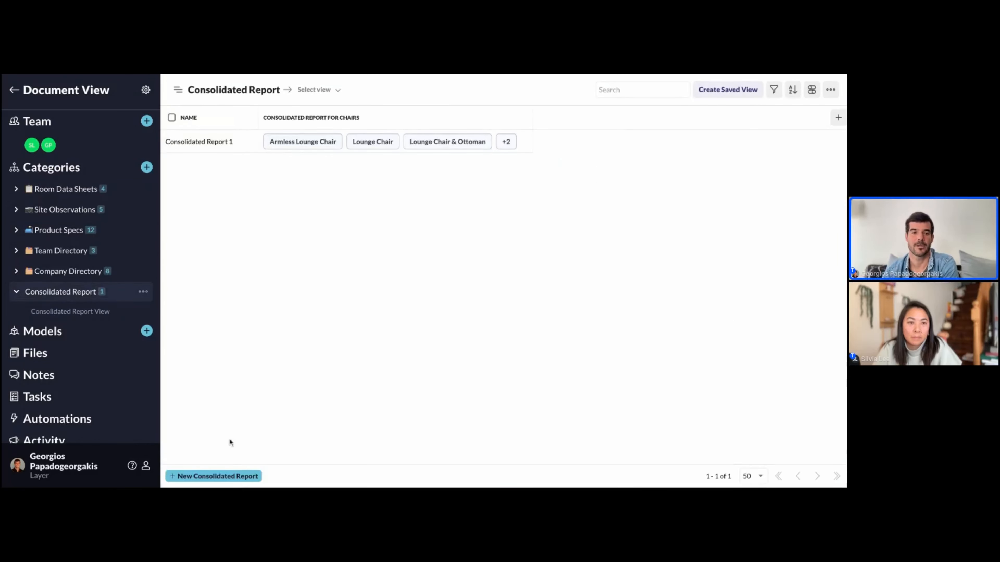
# Step: Create a second Consolidated Report element and try to filter its linkable Product Specs to those whose Type is table
pyautogui.click(216, 476)
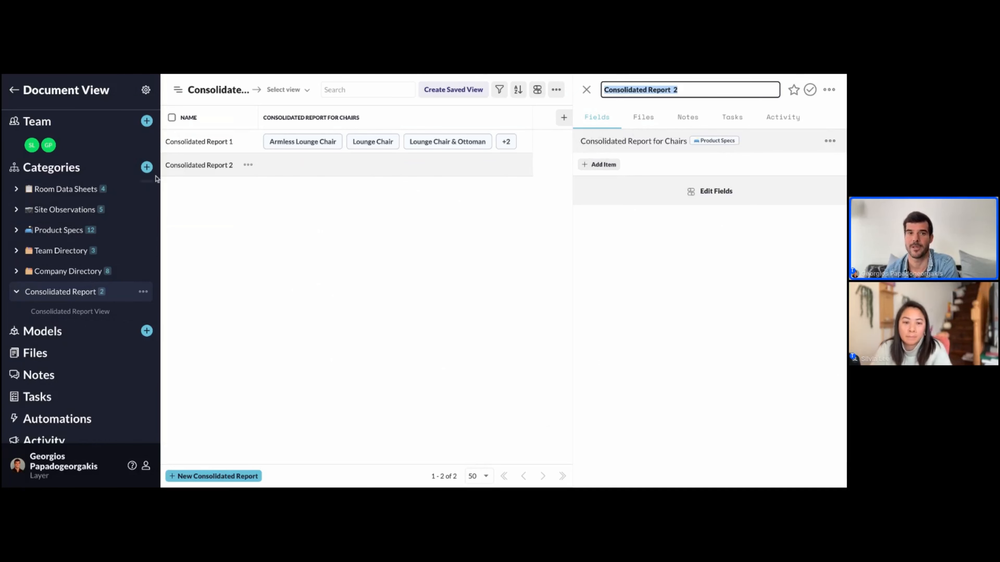
pyautogui.click(465, 159)
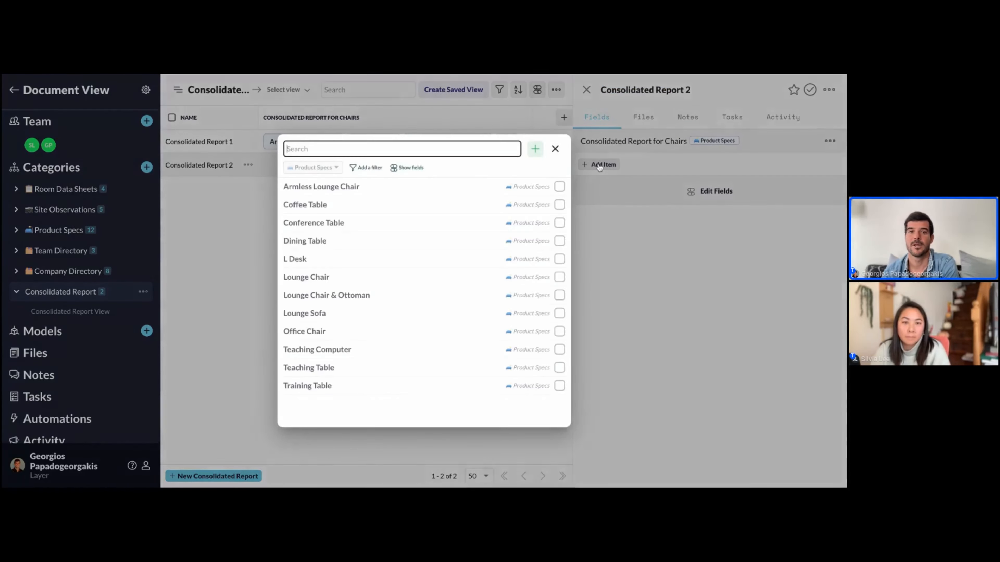
pyautogui.click(370, 168)
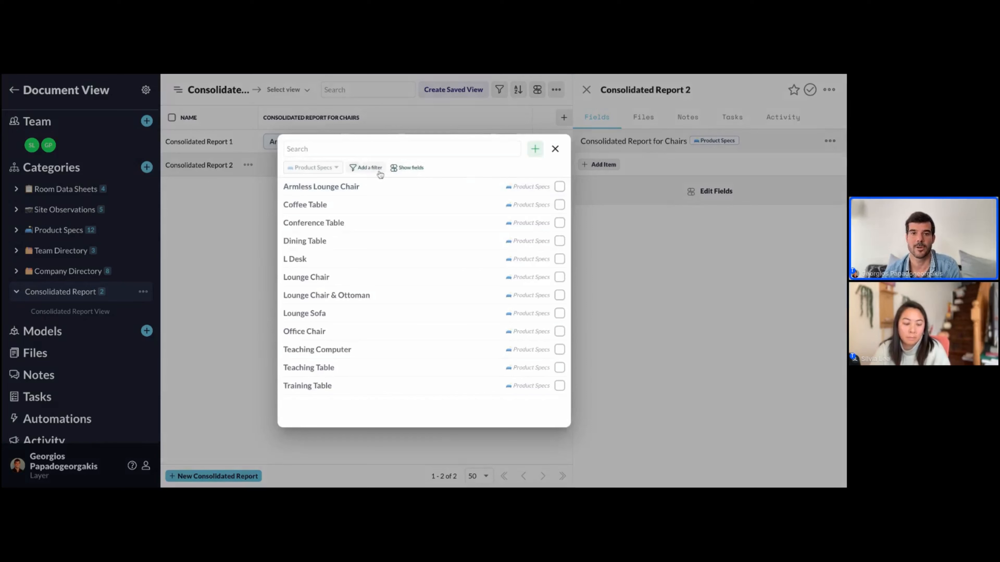
pyautogui.click(558, 239)
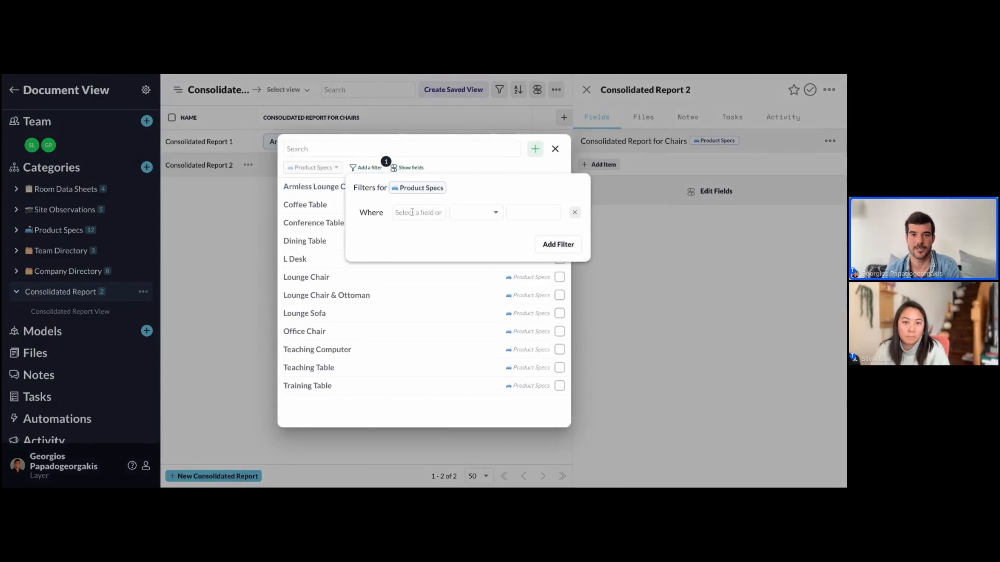
pyautogui.click(414, 212)
pyautogui.write('ty')
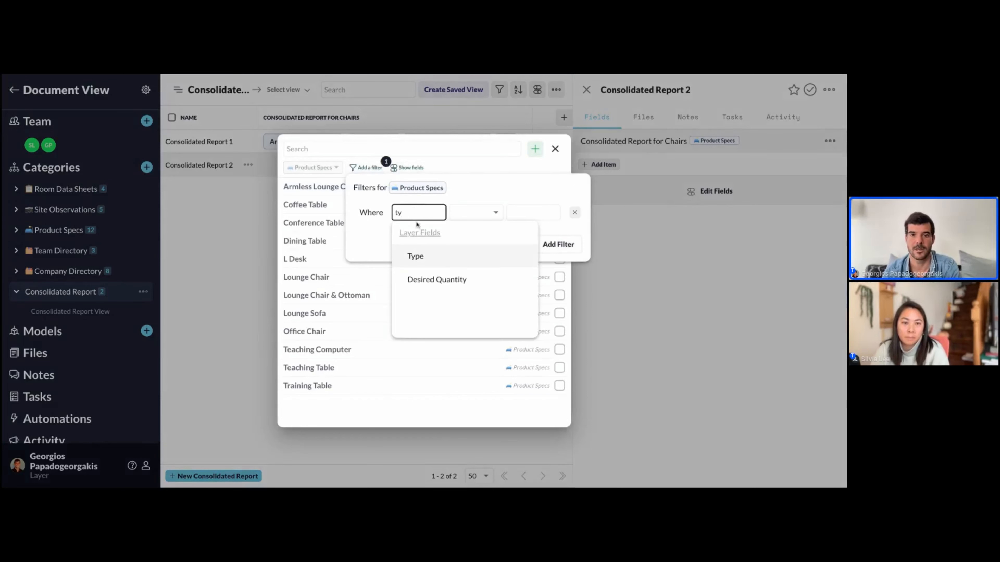
pyautogui.click(429, 258)
pyautogui.click(464, 219)
pyautogui.click(456, 248)
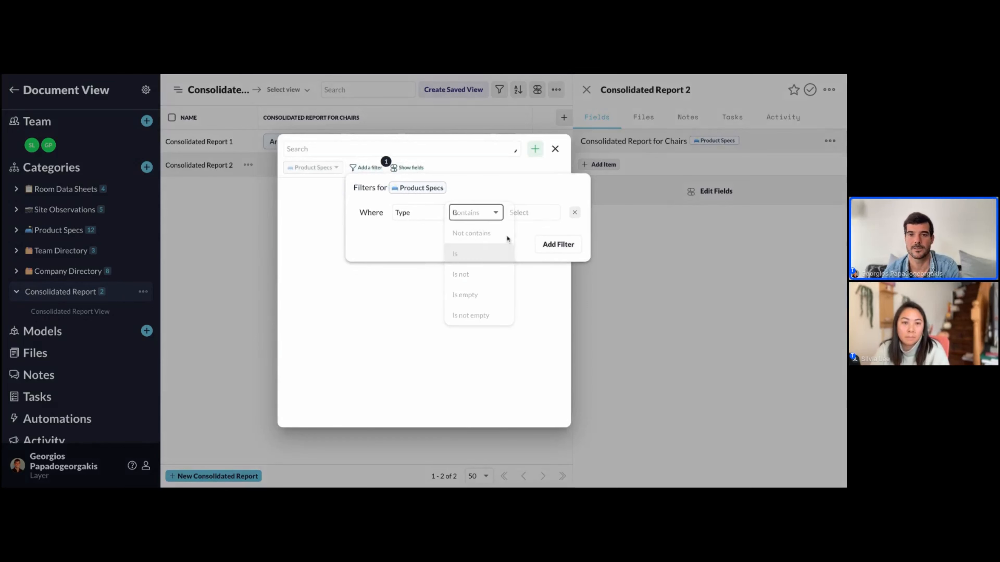
pyautogui.click(524, 219)
pyautogui.write('table')
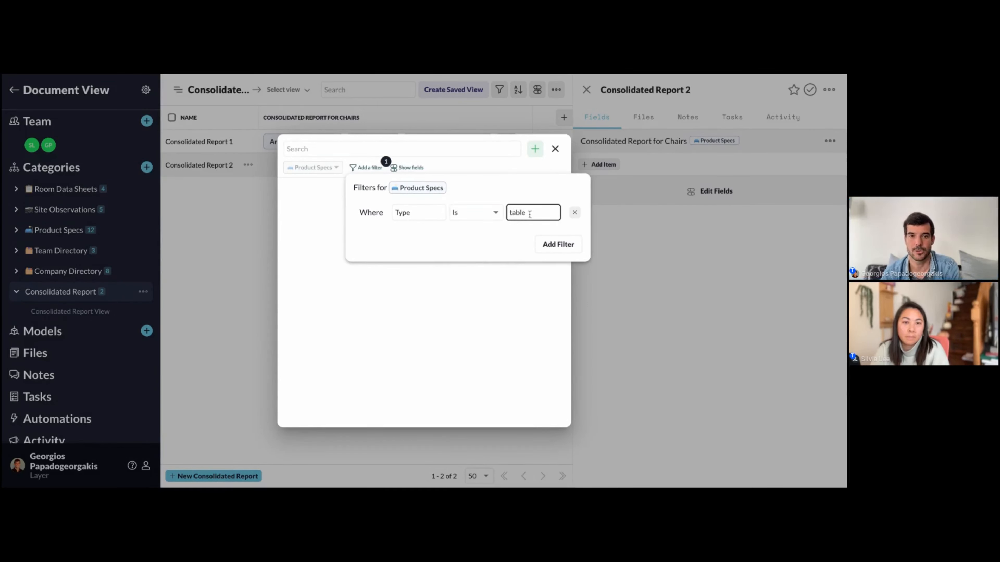
pyautogui.click(428, 213)
pyautogui.click(549, 314)
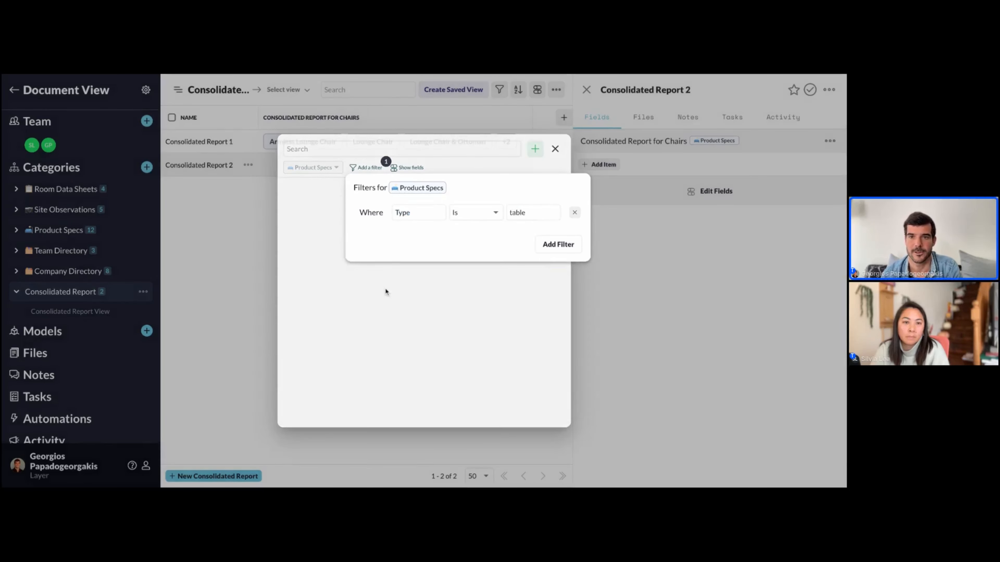
pyautogui.click(372, 291)
# Step: Link Coffee Table, Conference Table, Dining Table, Teaching Table and Training Table to Consolidated Report 2
pyautogui.click(599, 164)
pyautogui.click(559, 206)
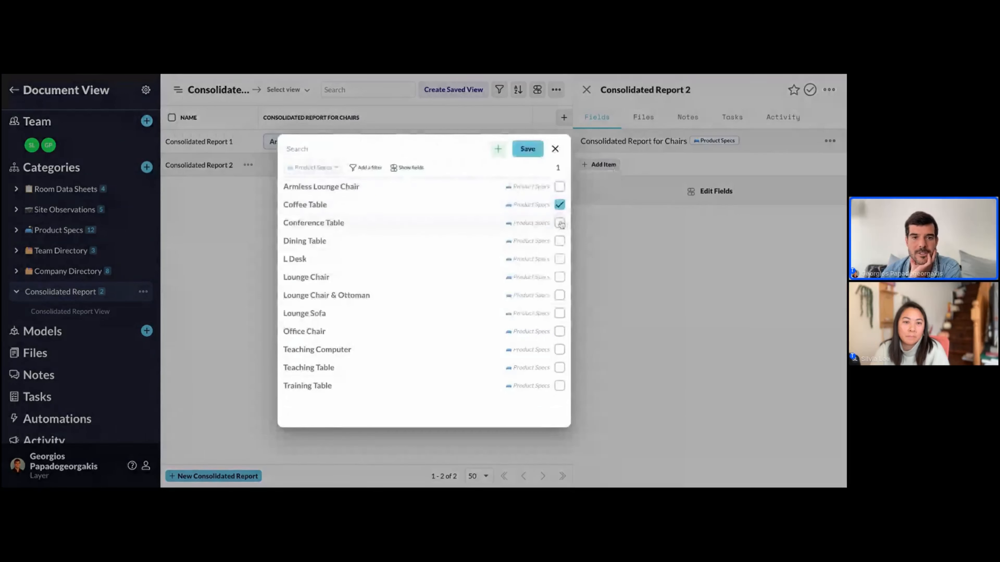
pyautogui.click(559, 223)
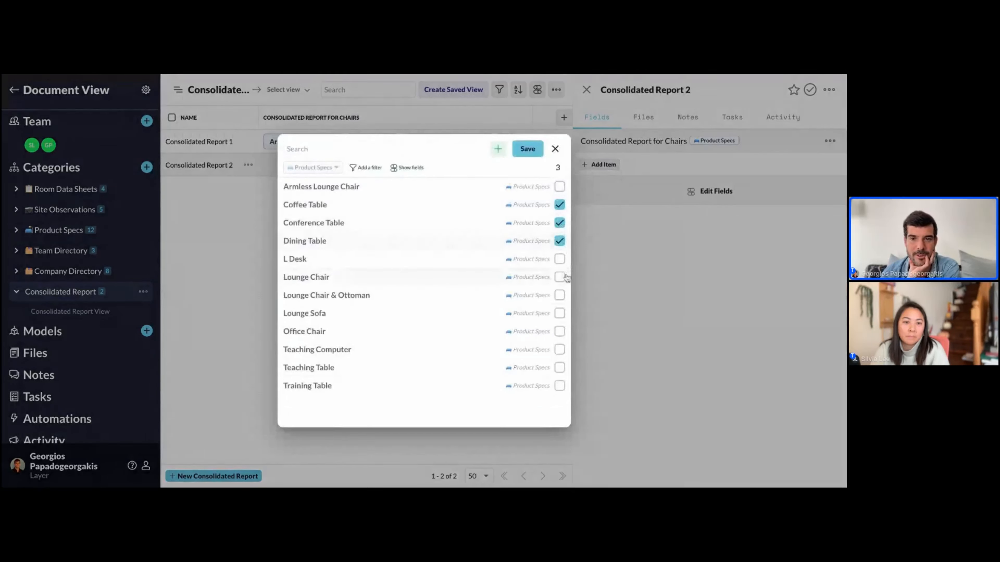
pyautogui.click(559, 368)
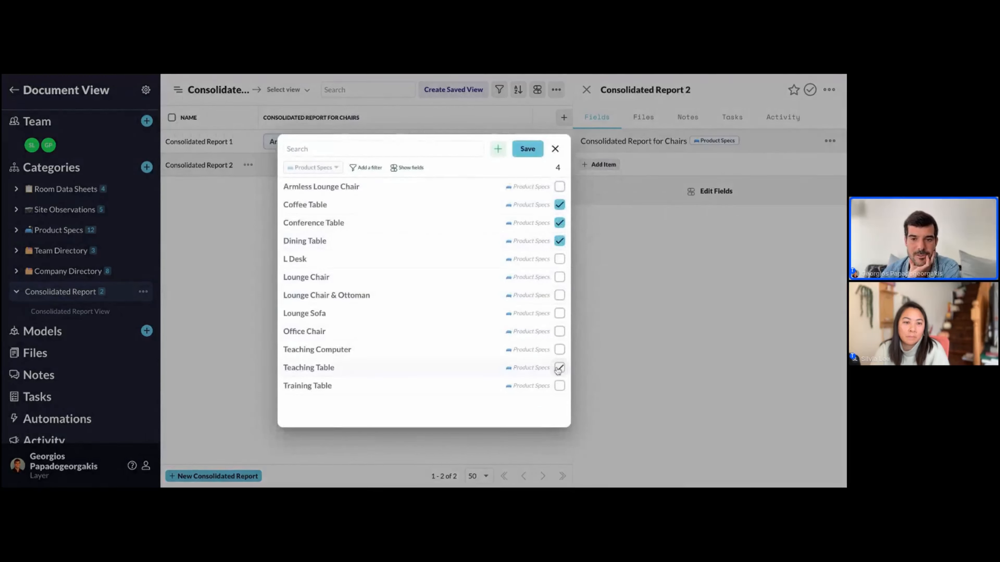
pyautogui.click(559, 386)
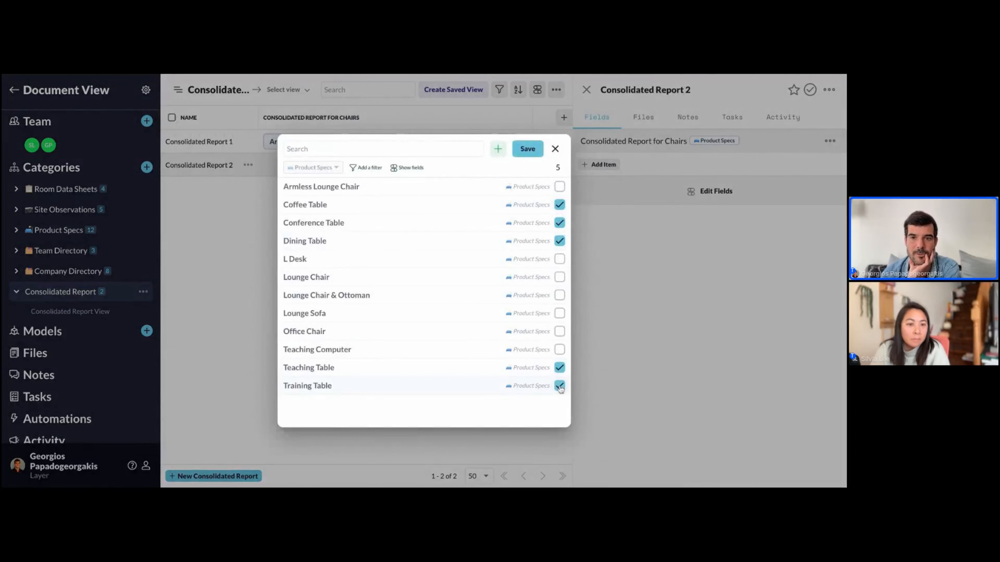
pyautogui.click(528, 148)
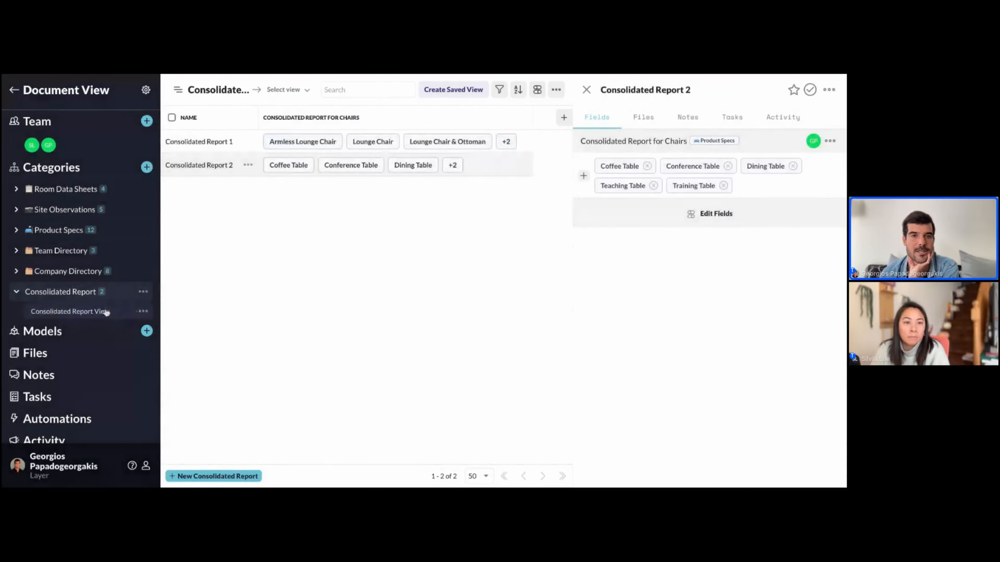
# Step: Check the Consolidated Report View and the fields available in its editor, leaving the layout as it is
pyautogui.click(105, 312)
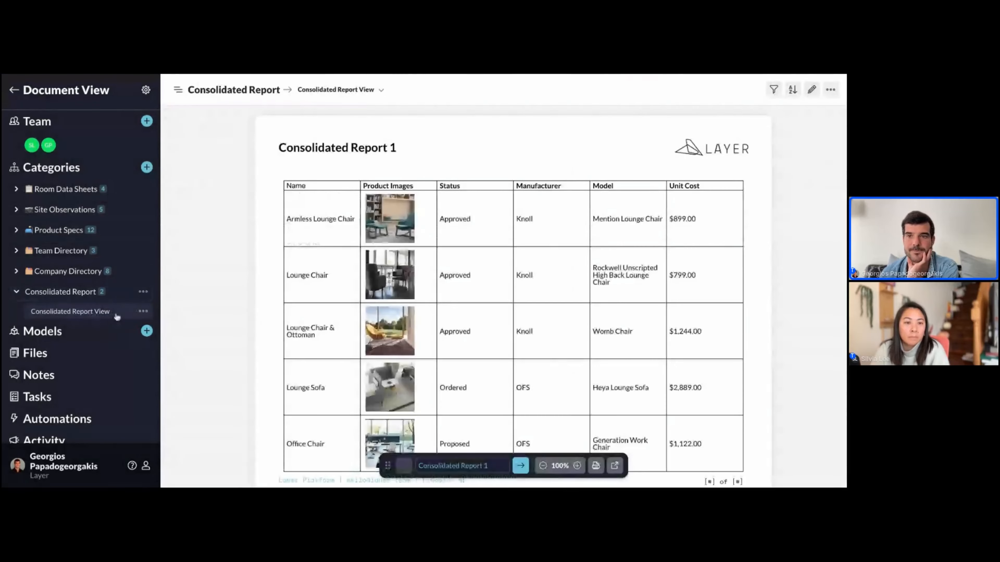
pyautogui.scroll(-3, 674, 250)
pyautogui.scroll(1, 673, 250)
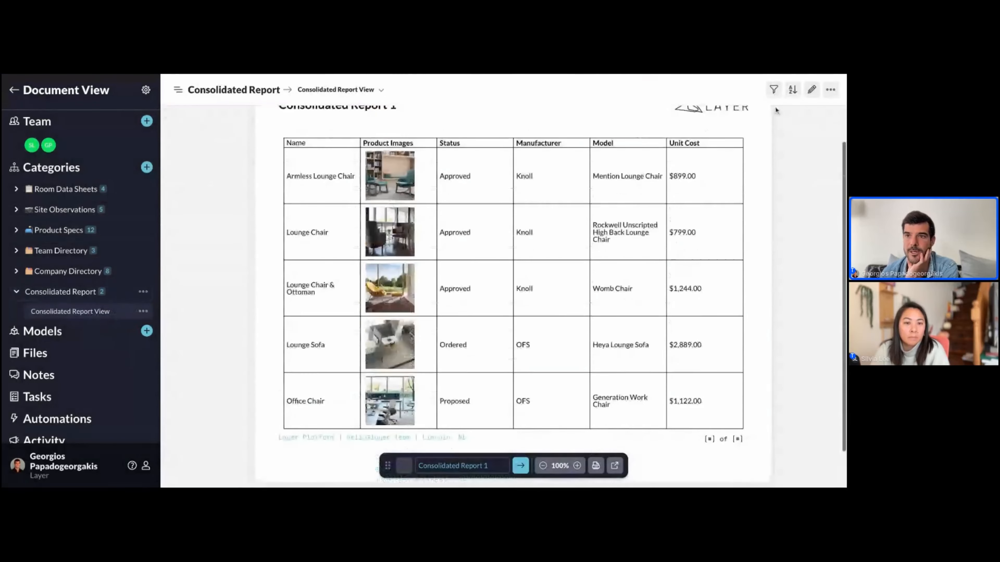
pyautogui.click(812, 90)
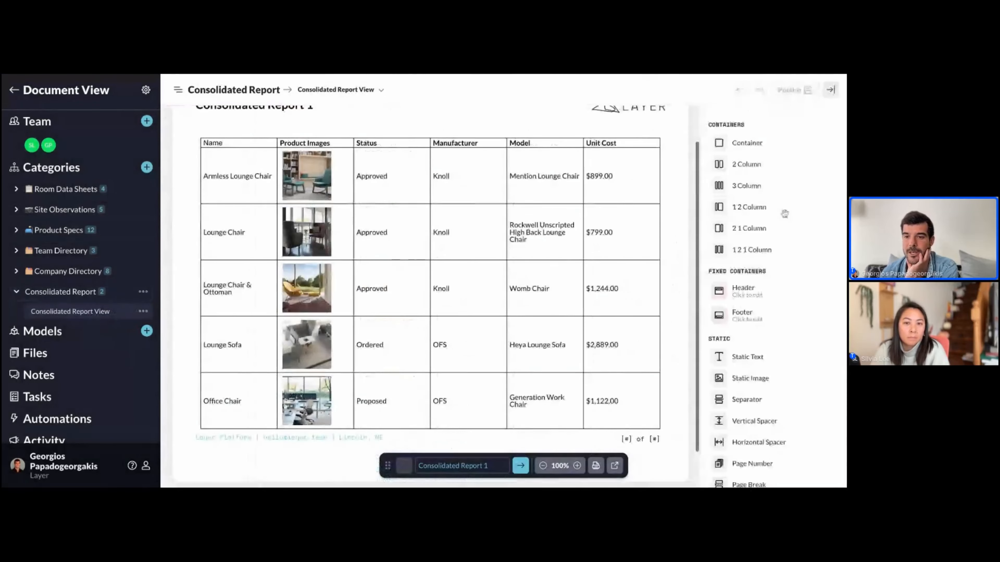
pyautogui.scroll(-5, 784, 214)
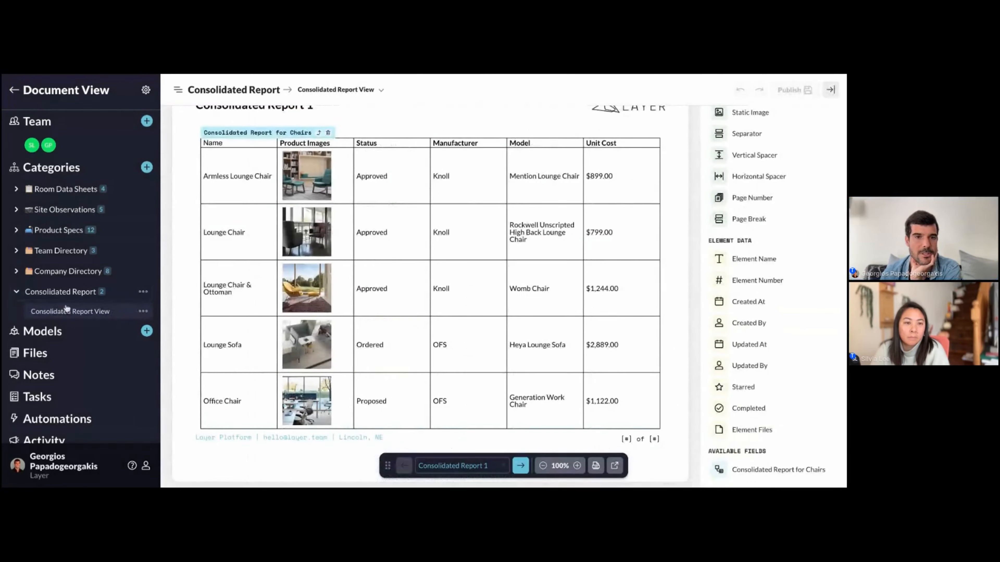
pyautogui.click(831, 90)
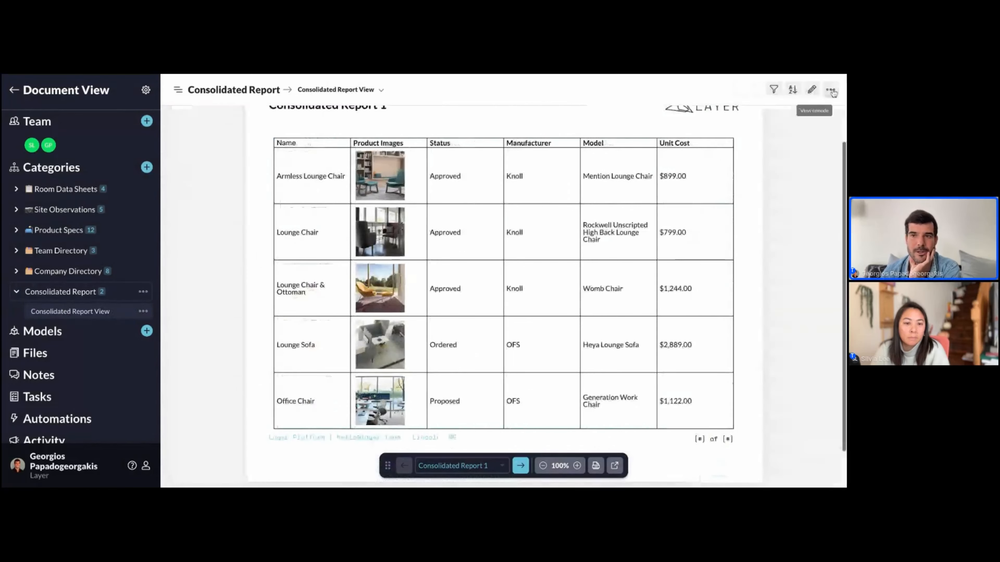
# Step: Delete the Consolidated Report 2 element from the Consolidated Report category and dismiss the notice
pyautogui.click(109, 297)
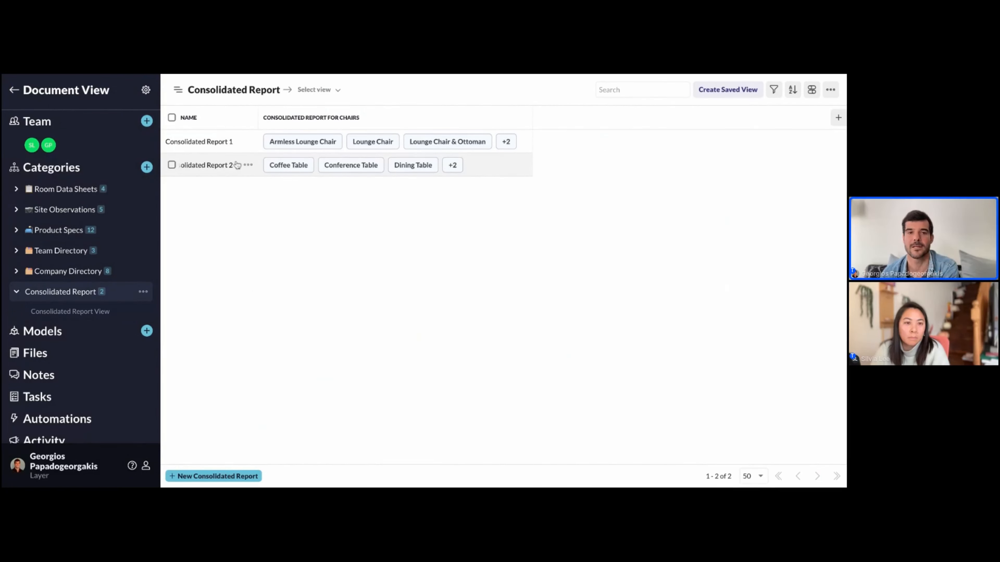
pyautogui.click(172, 165)
pyautogui.click(539, 444)
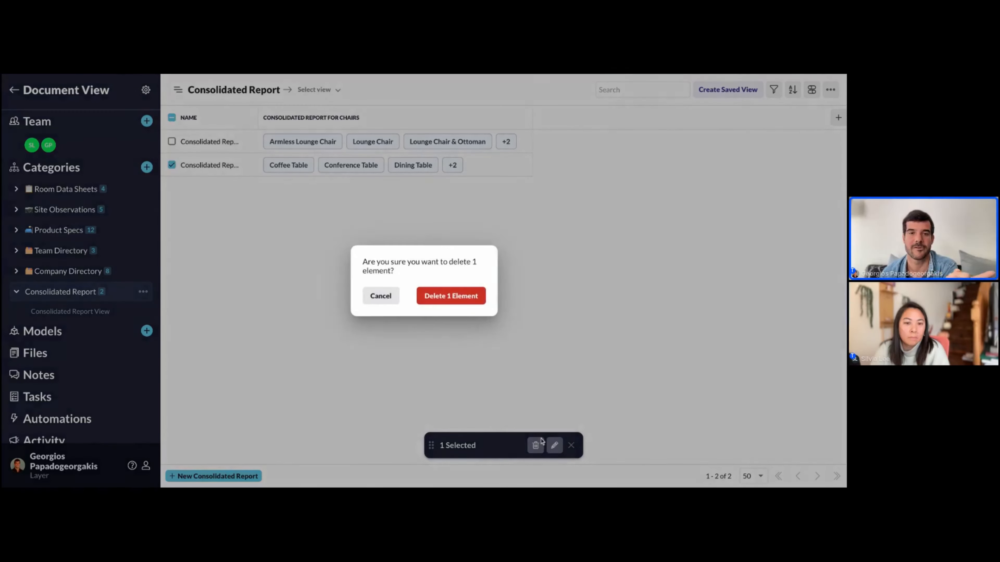
pyautogui.click(472, 298)
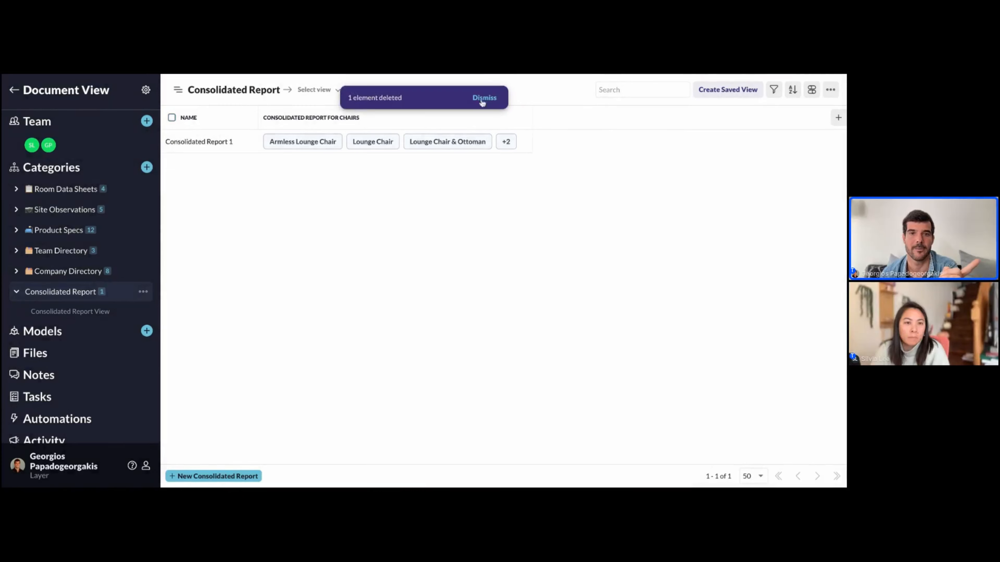
pyautogui.click(484, 97)
# Step: Start a new Related Element field in Consolidated Report 1 and name it Consolidated Report for Tables
pyautogui.click(206, 141)
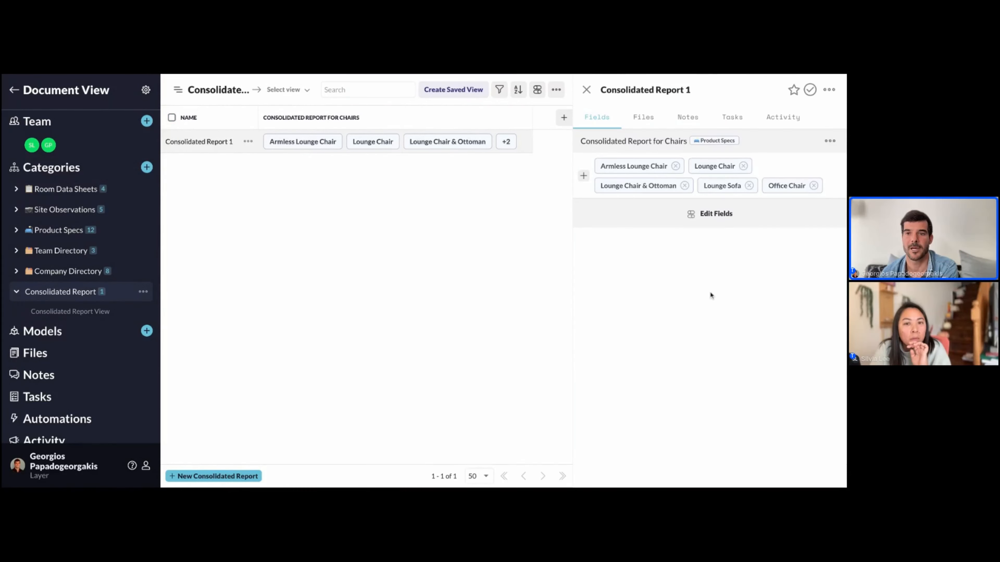
pyautogui.click(724, 224)
pyautogui.click(424, 440)
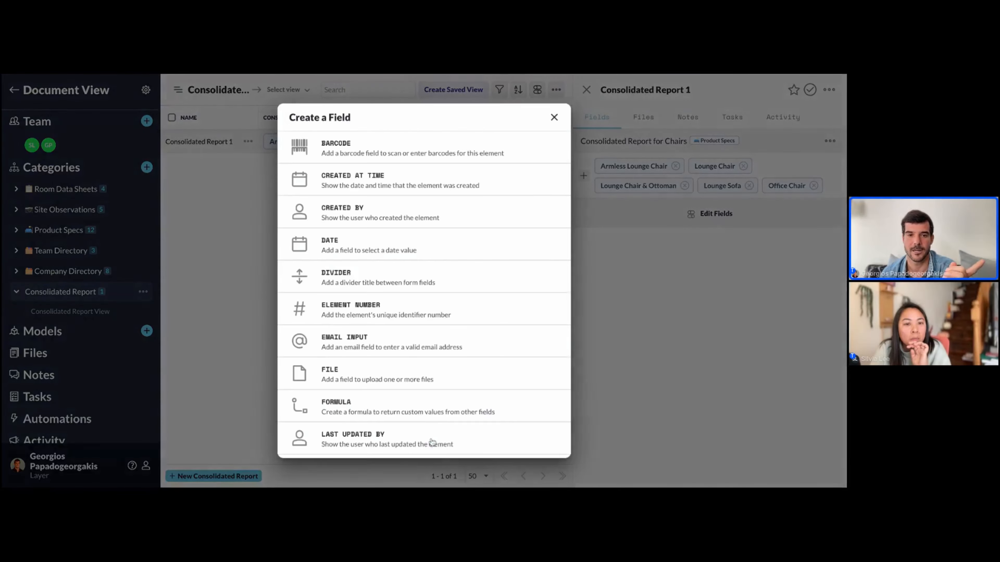
pyautogui.scroll(-3, 431, 439)
pyautogui.scroll(-5, 431, 439)
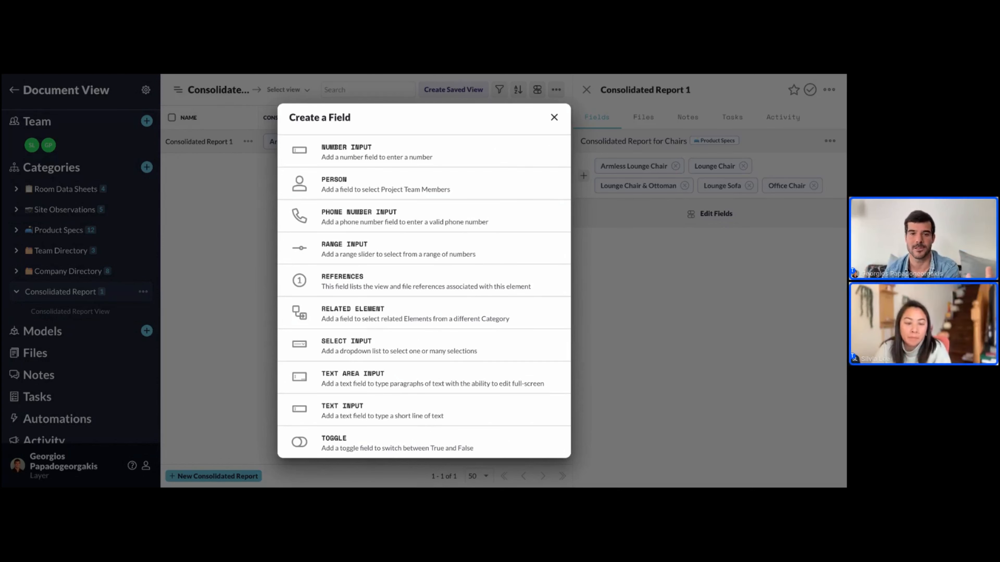
pyautogui.click(488, 311)
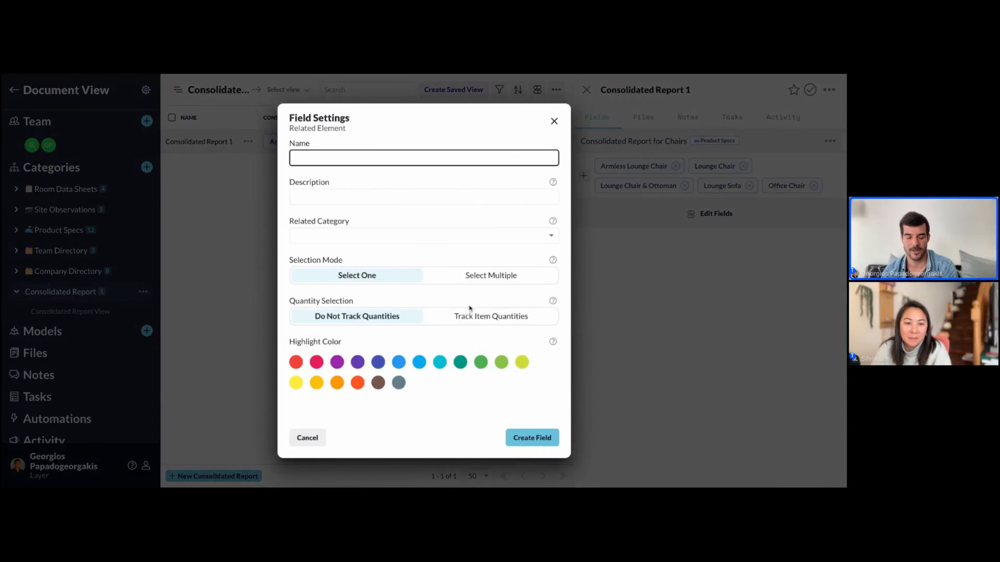
pyautogui.write('Consoli')
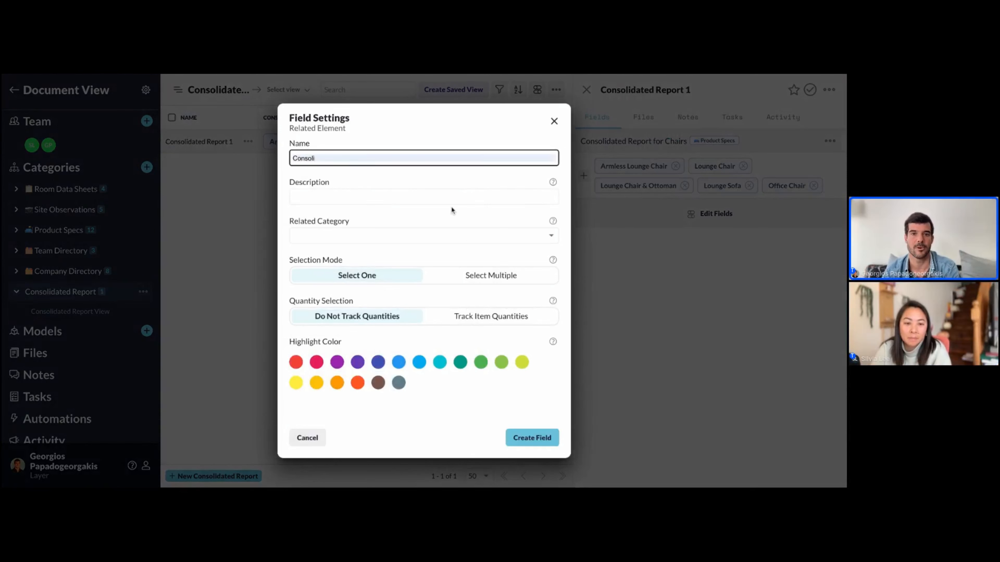
pyautogui.click(405, 173)
pyautogui.write('Tables')
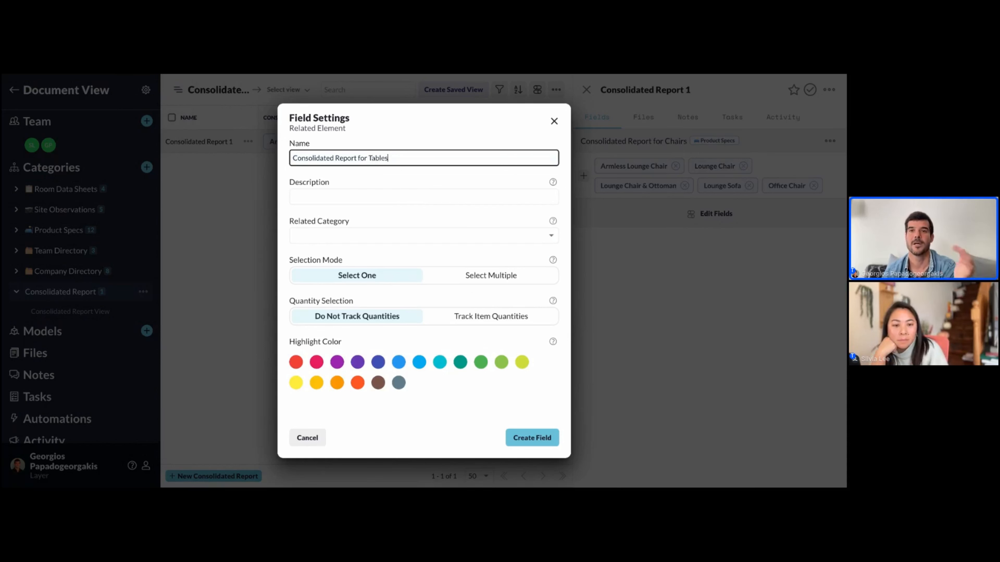
# Step: Relate the new field to the Product Specs category, allow multiple selections and create it
pyautogui.click(402, 233)
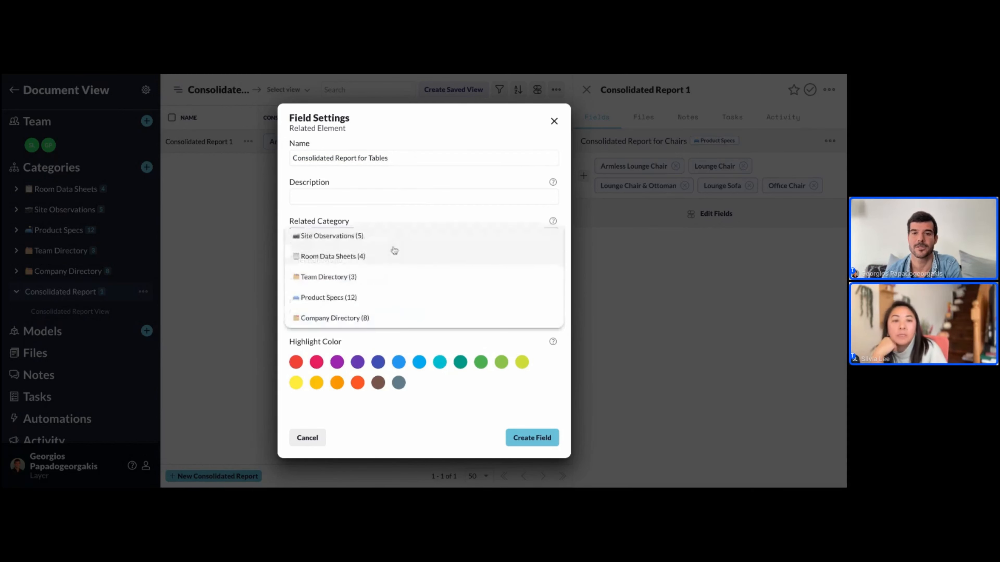
pyautogui.click(368, 297)
pyautogui.click(468, 277)
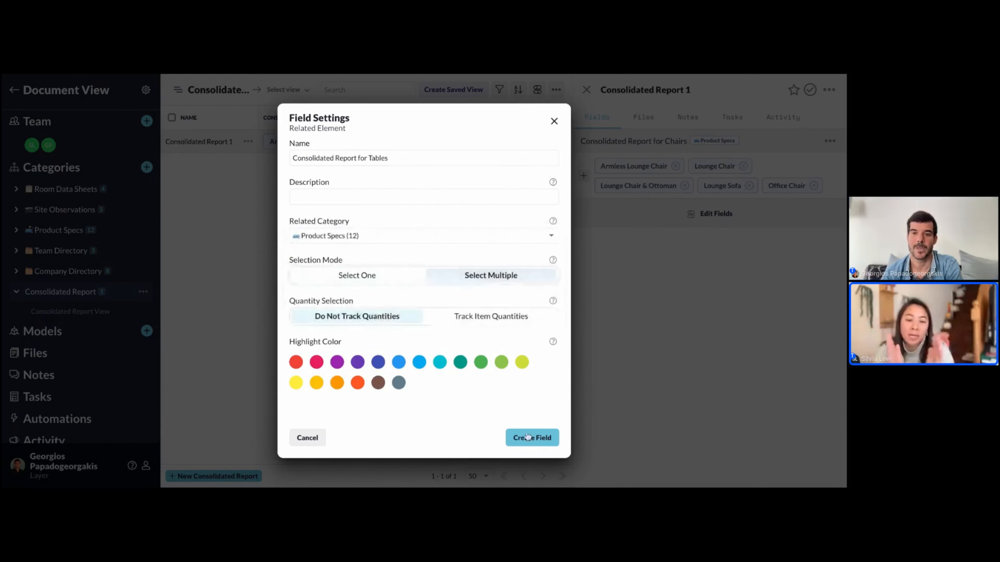
pyautogui.click(527, 438)
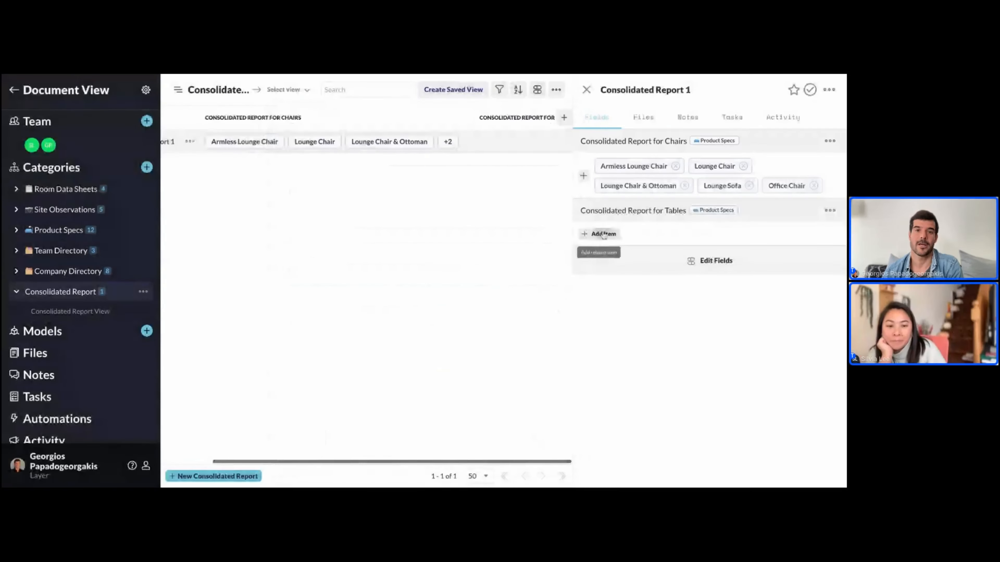
# Step: Add Coffee Table, Conference Table, Dining Table, Teaching Table and Training Table to the Consolidated Report for Tables field and save the selection
pyautogui.click(599, 234)
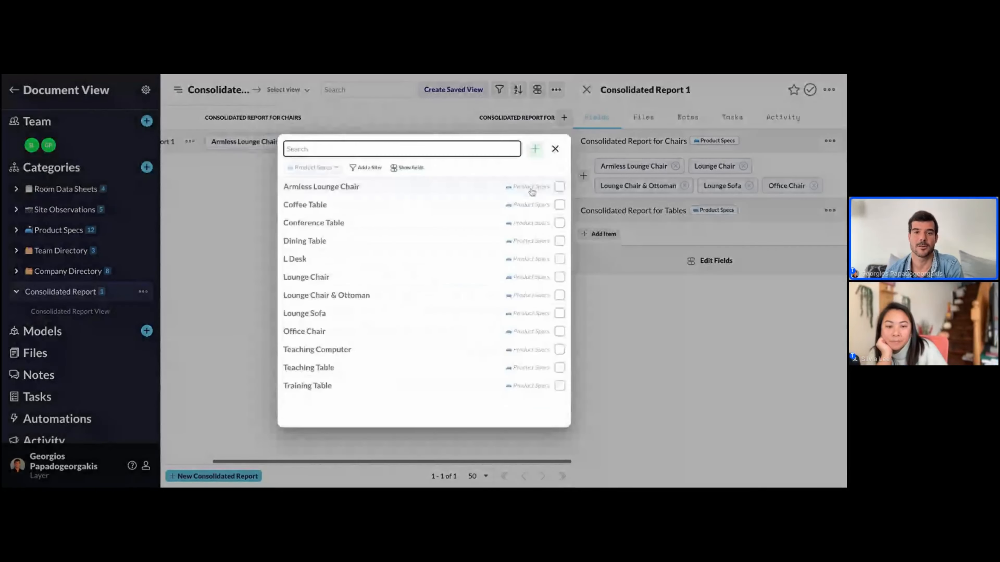
pyautogui.click(560, 204)
pyautogui.click(559, 223)
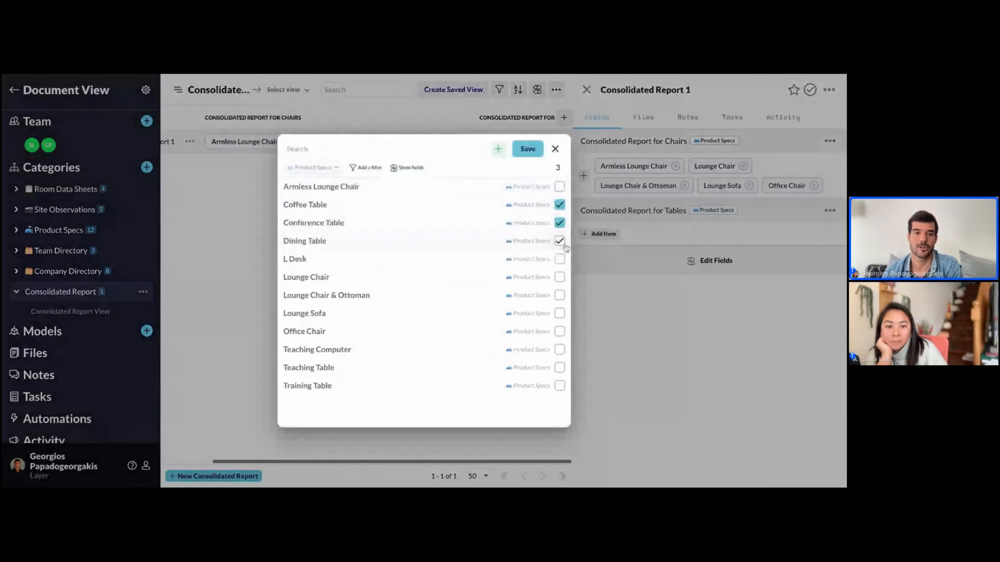
pyautogui.click(560, 367)
pyautogui.click(559, 386)
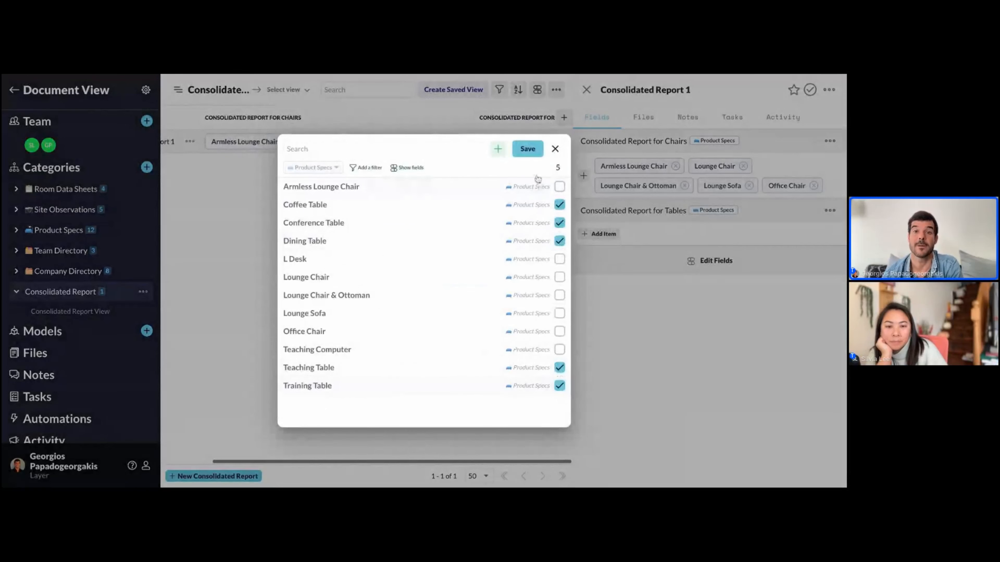
pyautogui.click(527, 149)
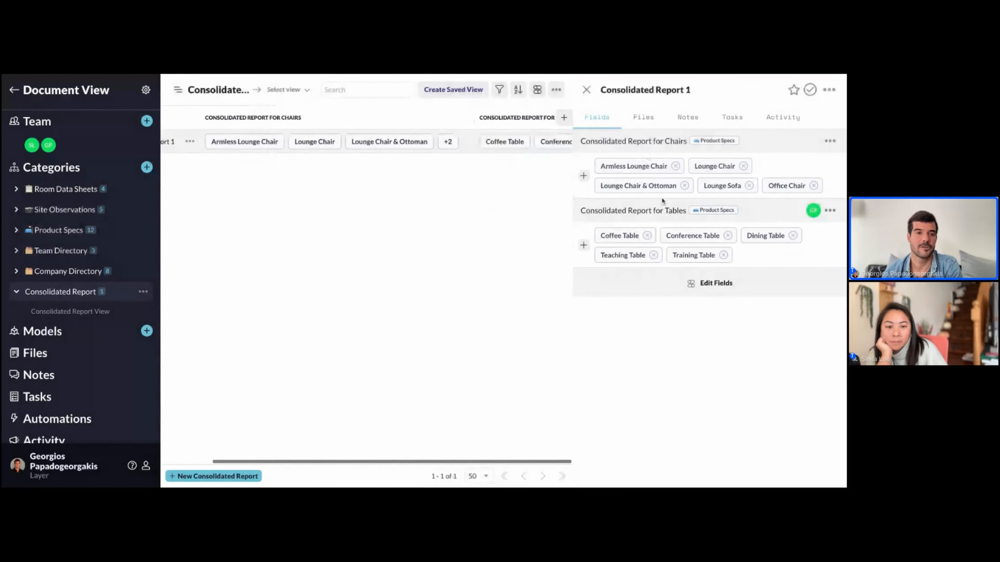
# Step: Edit the Consolidated Report View, placing the Consolidated Report for Tables field below the chairs table with its field name hidden
pyautogui.click(103, 312)
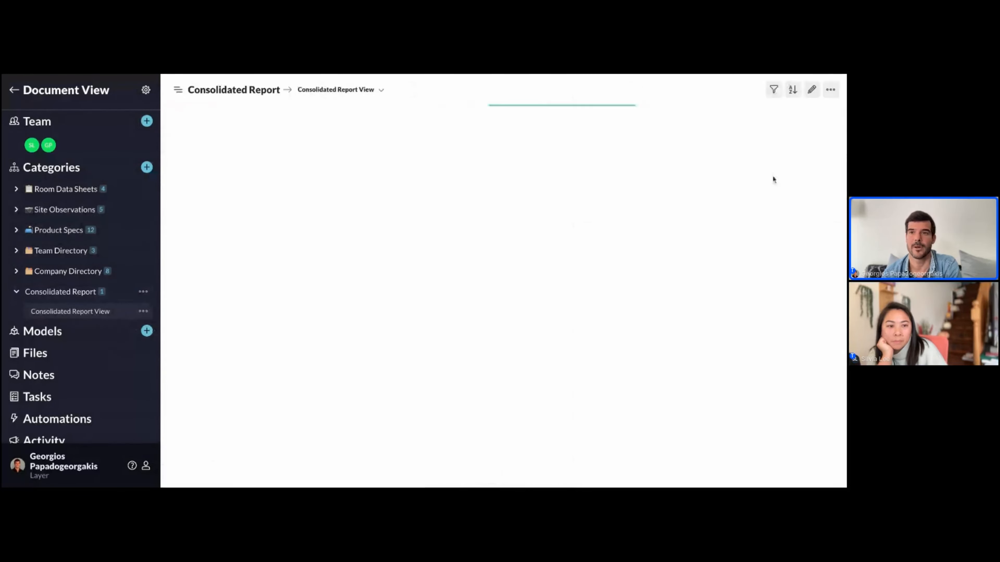
pyautogui.click(811, 89)
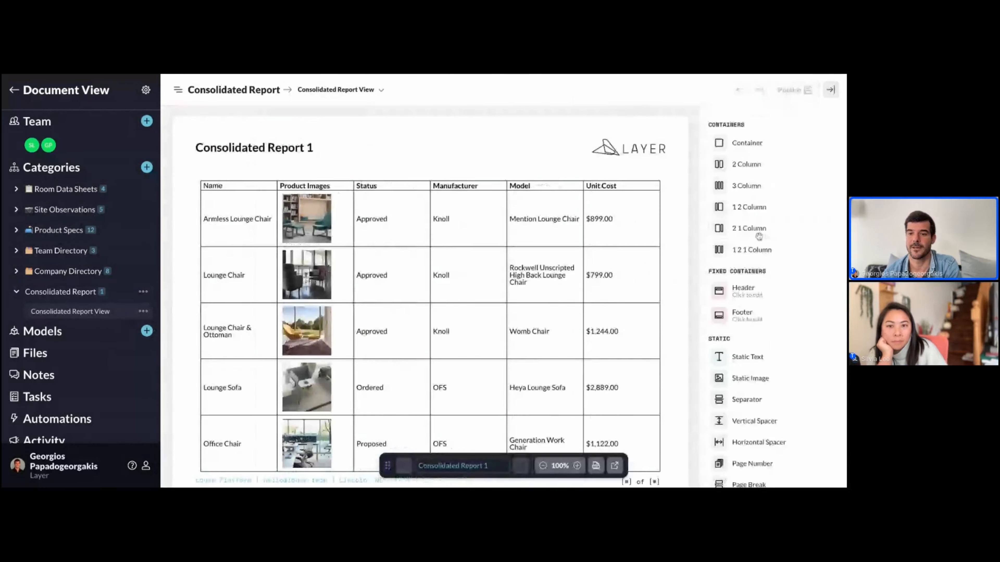
pyautogui.scroll(-5, 717, 449)
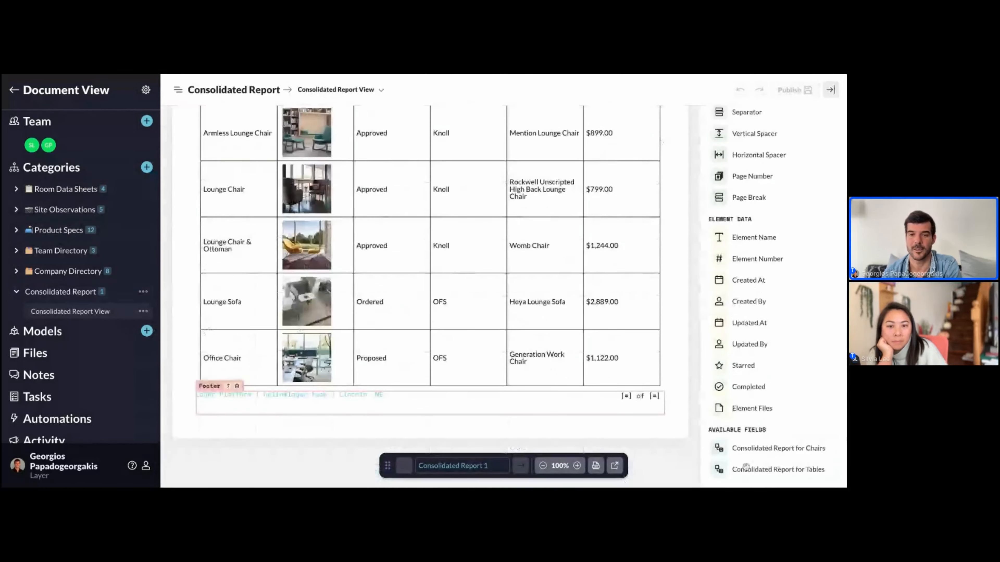
pyautogui.moveTo(743, 469); pyautogui.dragTo(746, 468)
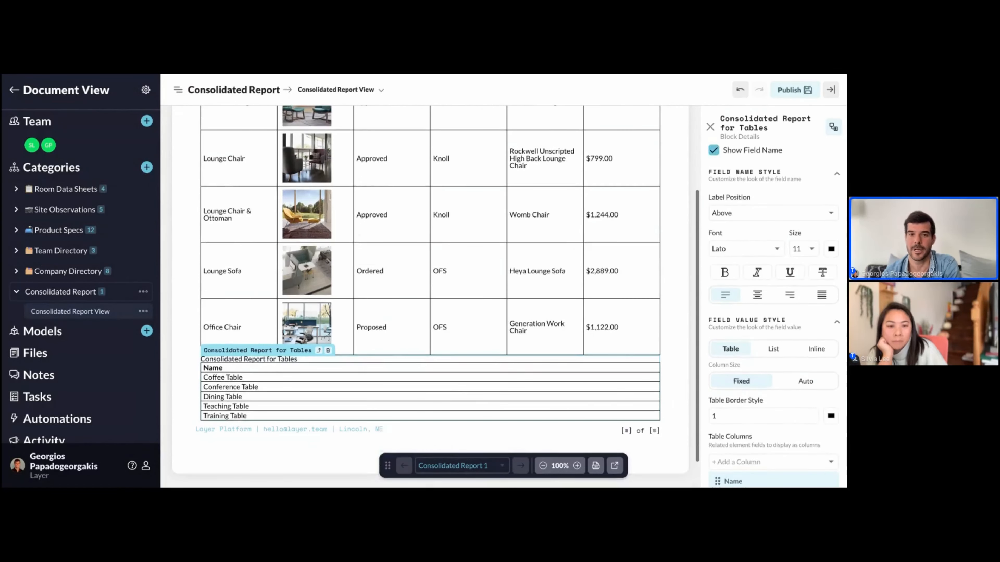
pyautogui.scroll(-1, 431, 284)
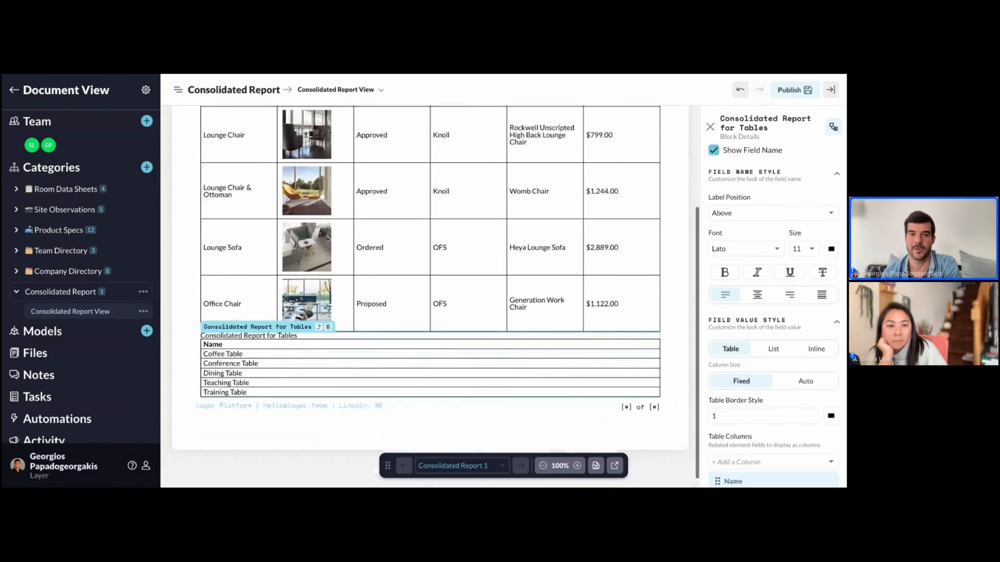
pyautogui.click(714, 150)
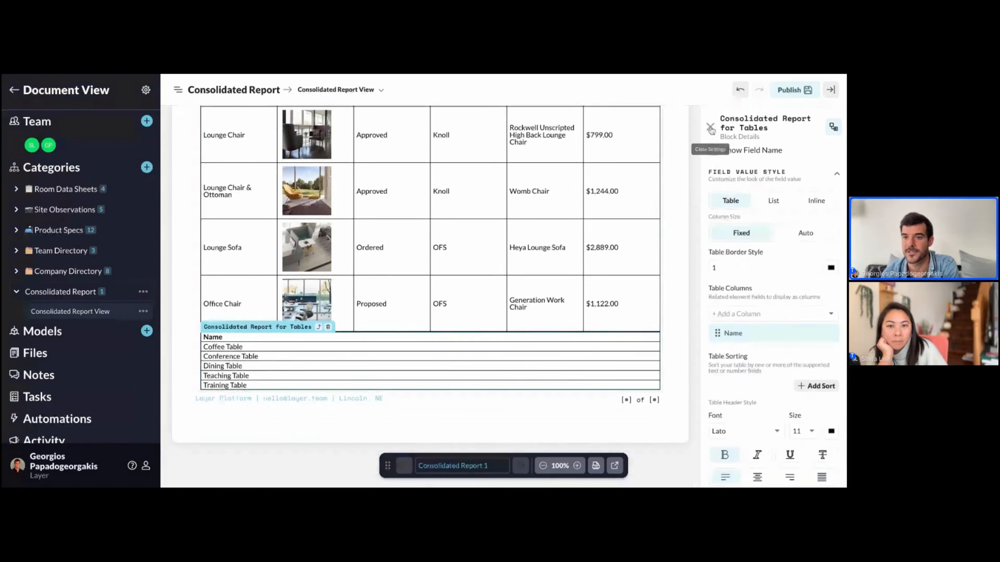
# Step: Add Product Images, Status, Model and Manufacturer columns to the Consolidated Report for Tables block
pyautogui.scroll(-1, 711, 129)
pyautogui.click(764, 270)
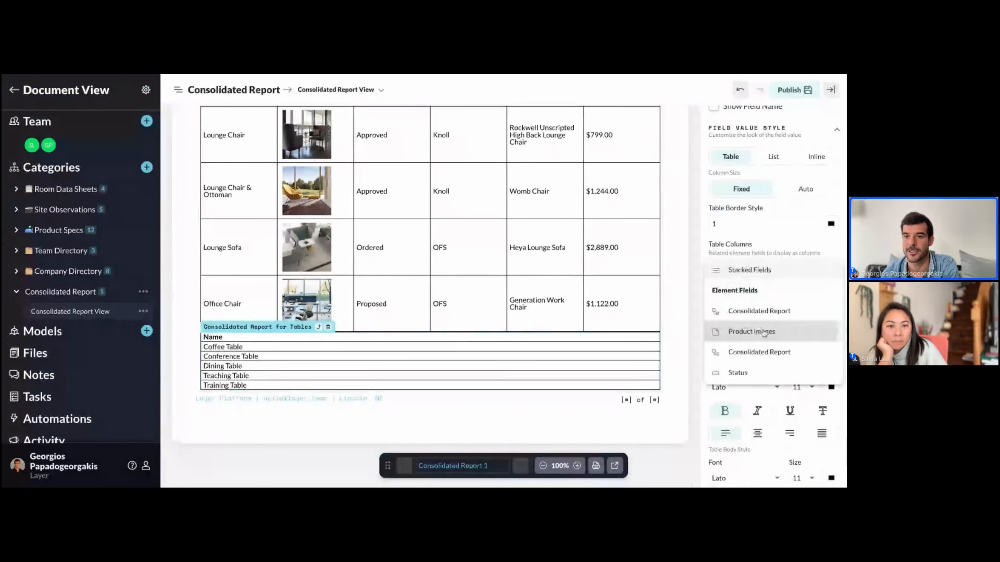
pyautogui.click(763, 333)
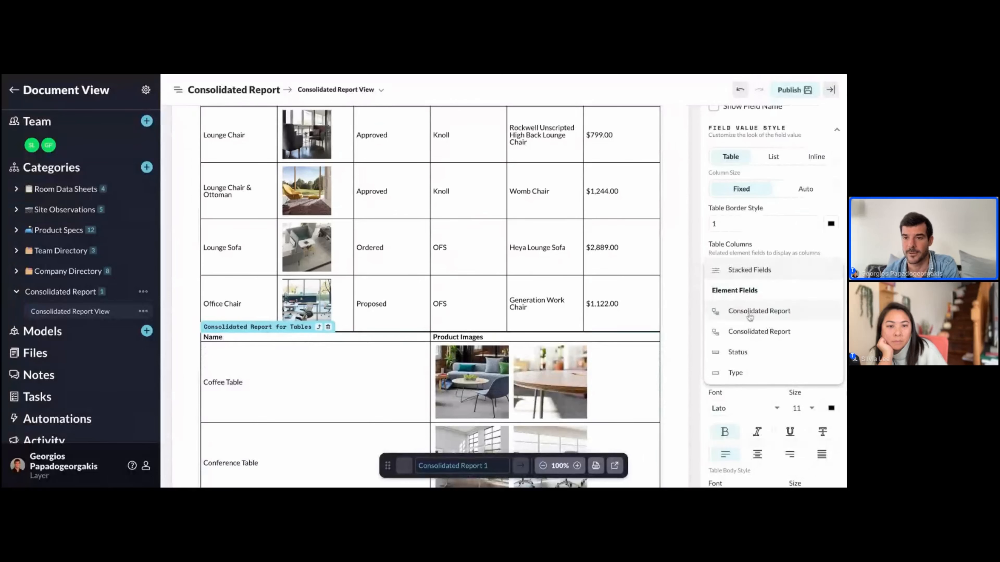
pyautogui.click(737, 352)
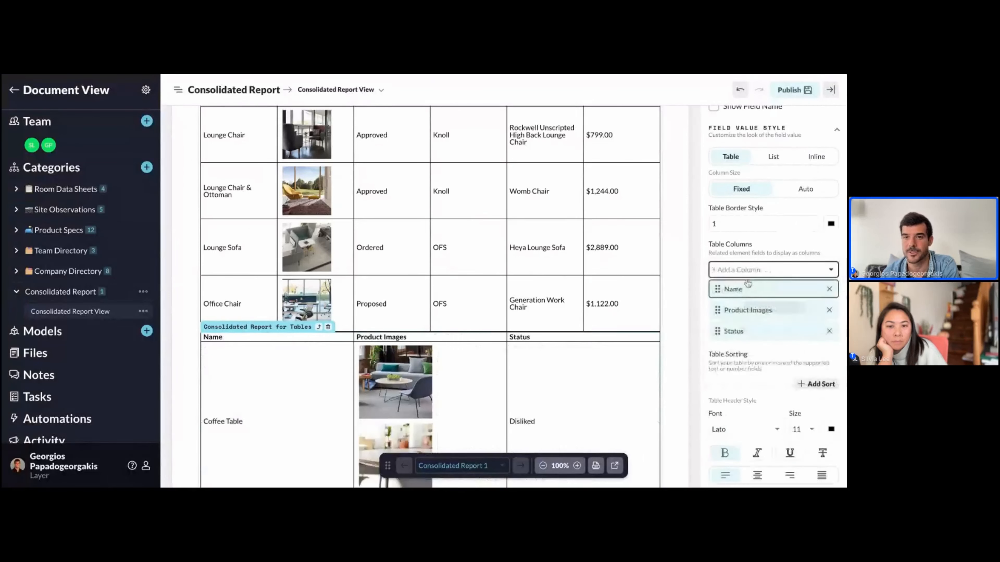
pyautogui.scroll(-2, 758, 311)
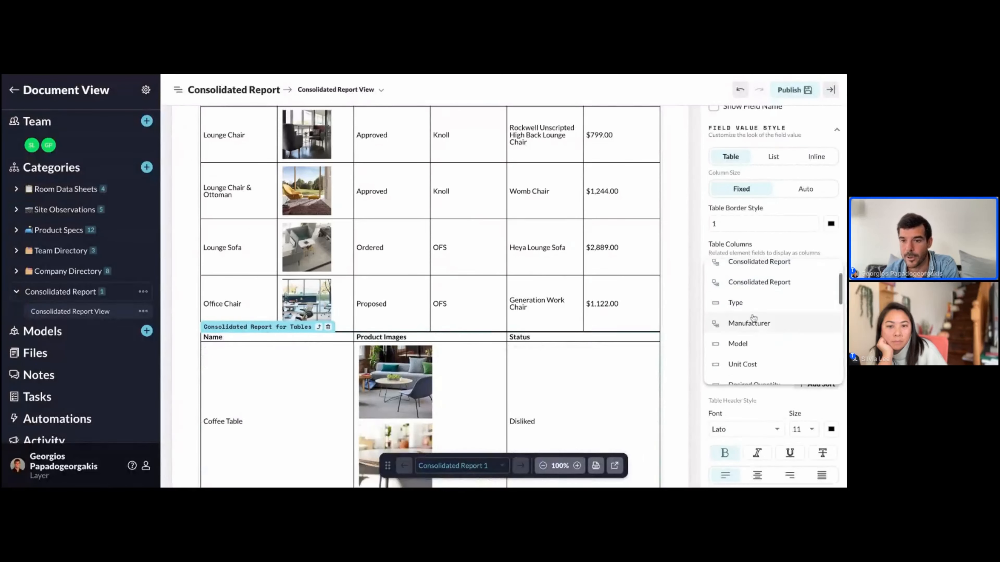
pyautogui.click(742, 343)
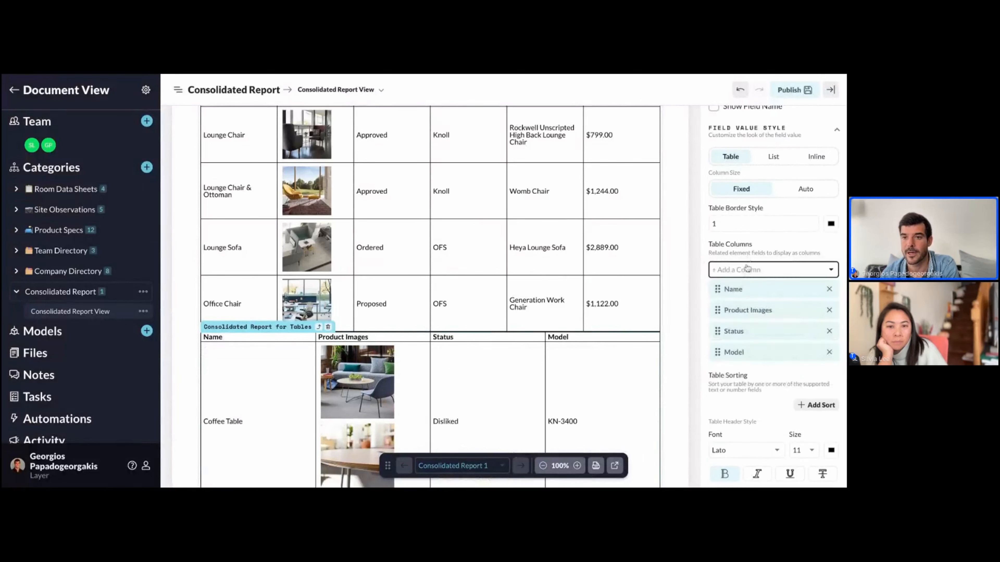
pyautogui.click(758, 373)
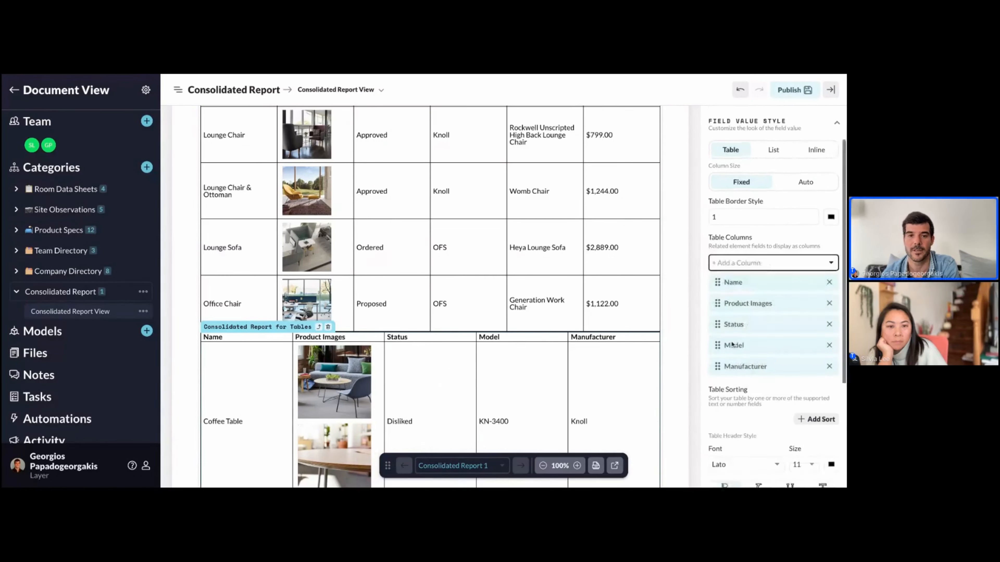
# Step: Set the Product Images column of the Consolidated Report for Tables block to size 100, showing the first file only
pyautogui.scroll(-3, 748, 244)
pyautogui.click(748, 190)
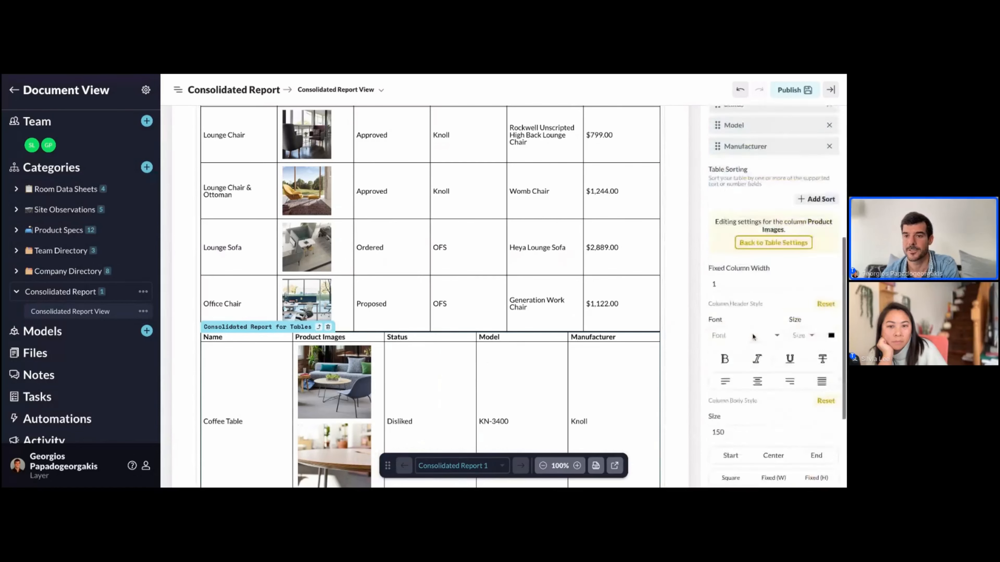
pyautogui.scroll(-5, 748, 236)
pyautogui.click(727, 291)
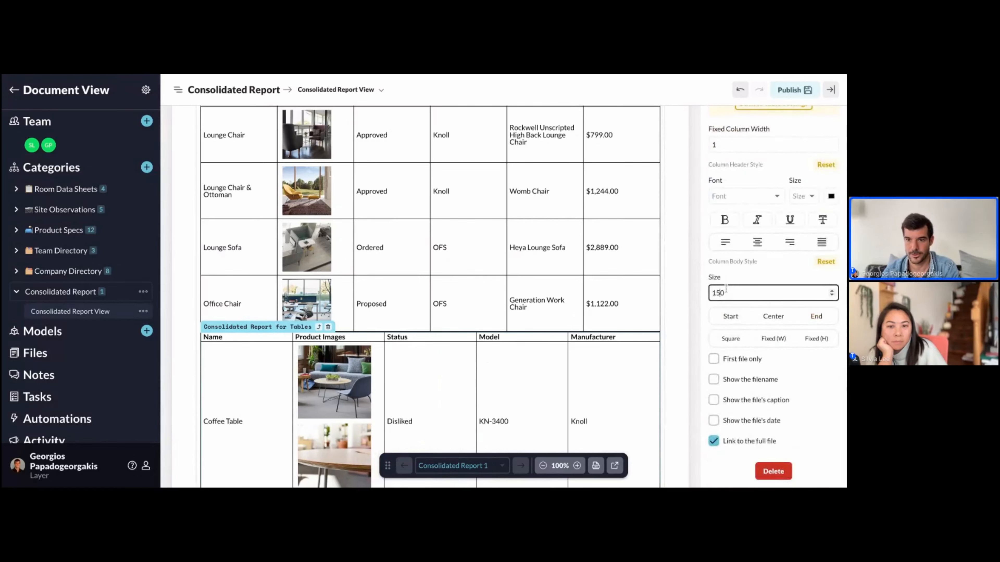
pyautogui.press('BackSpace')
pyautogui.write('0')
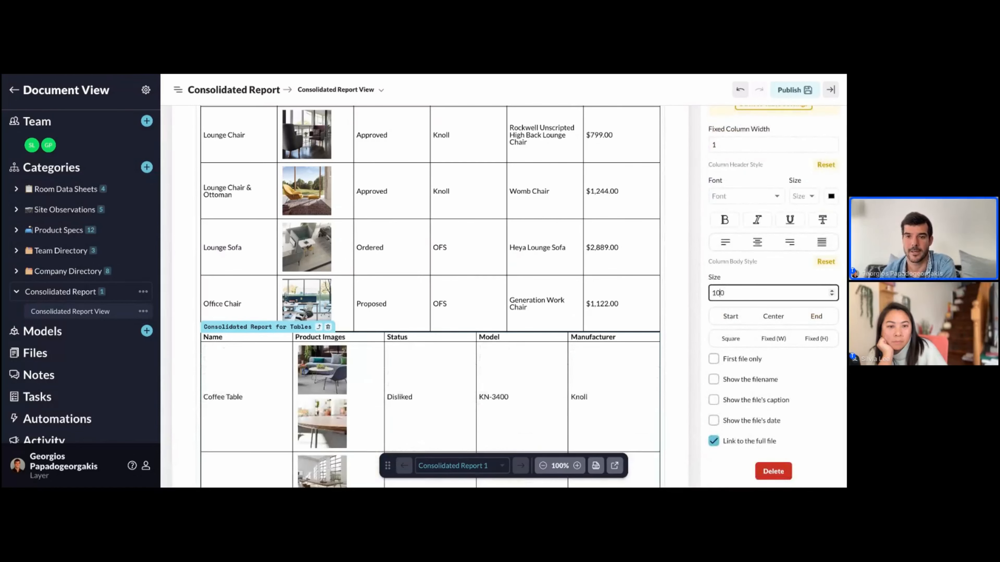
pyautogui.click(713, 358)
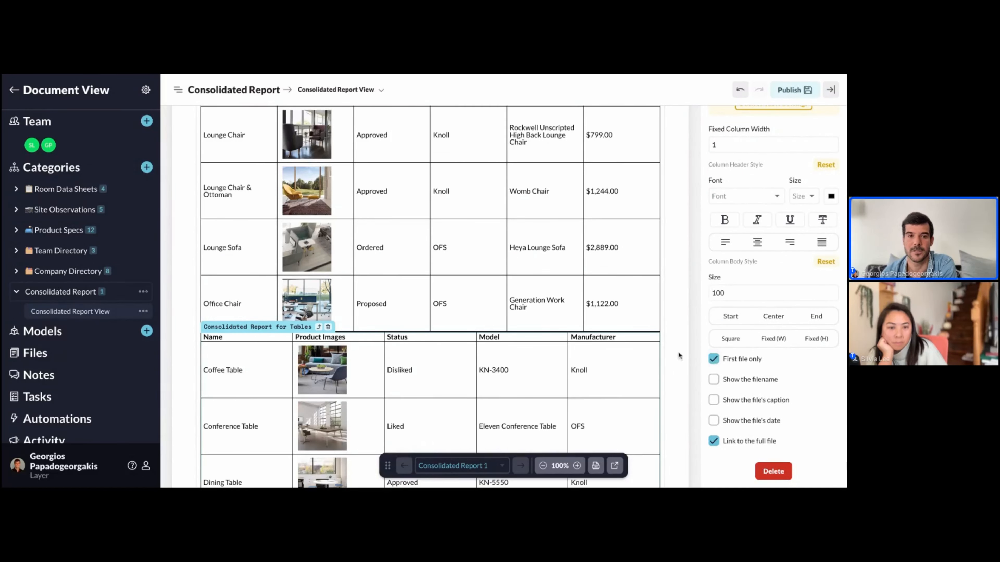
# Step: Add a Unit Cost column to the Consolidated Report for Tables block, matching the chairs table, and close the block's settings
pyautogui.scroll(1, 437, 309)
pyautogui.scroll(-1, 435, 305)
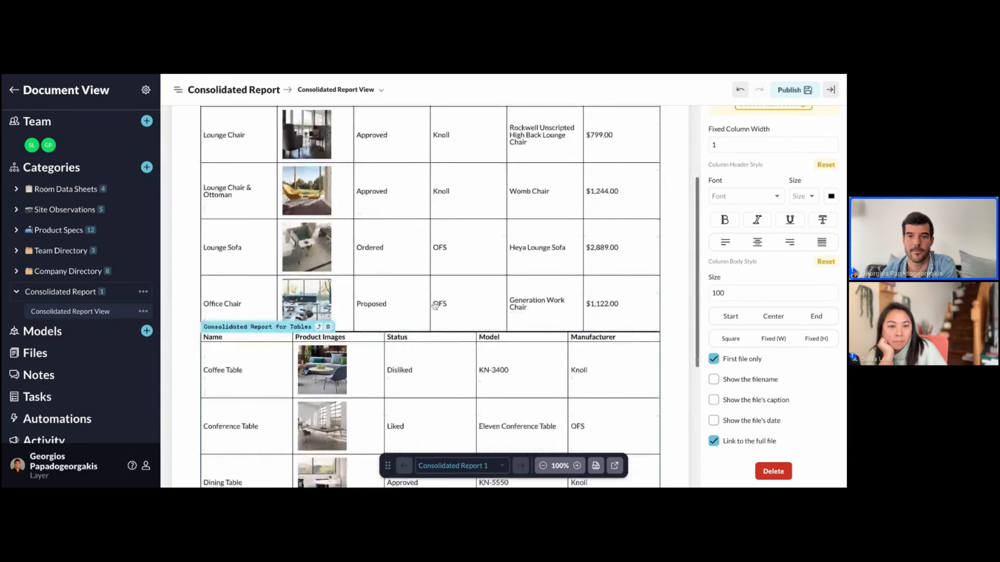
pyautogui.scroll(2, 434, 305)
pyautogui.scroll(-6, 434, 306)
pyautogui.scroll(7, 435, 294)
pyautogui.scroll(2, 436, 296)
pyautogui.scroll(5, 741, 236)
pyautogui.scroll(-4, 754, 278)
pyautogui.click(762, 125)
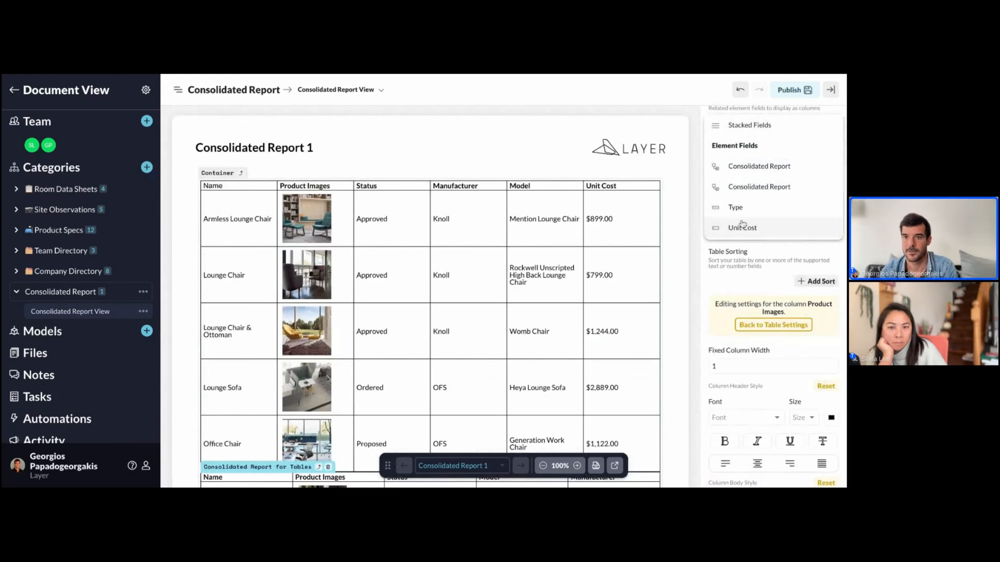
pyautogui.click(740, 227)
pyautogui.scroll(-8, 545, 283)
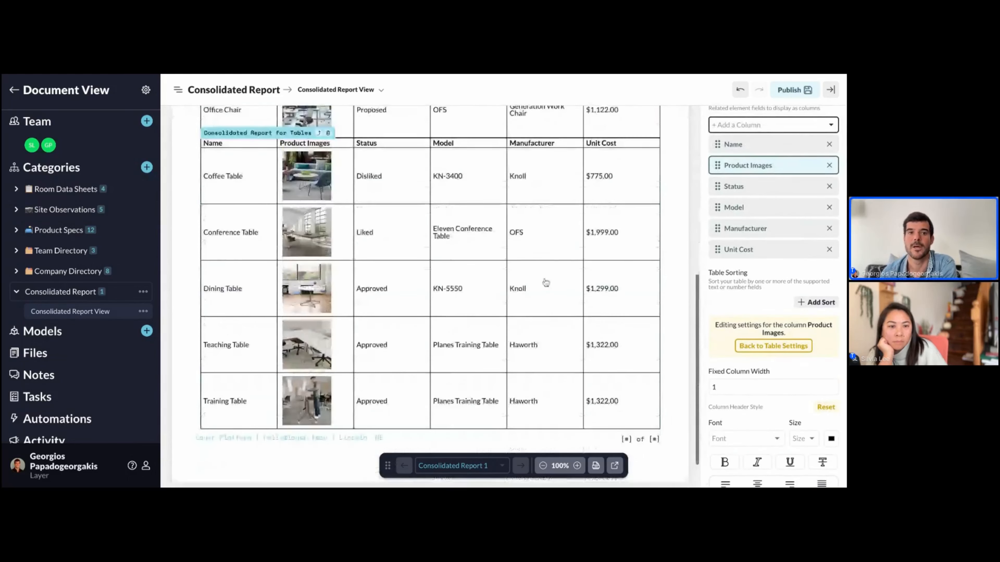
pyautogui.scroll(2, 442, 170)
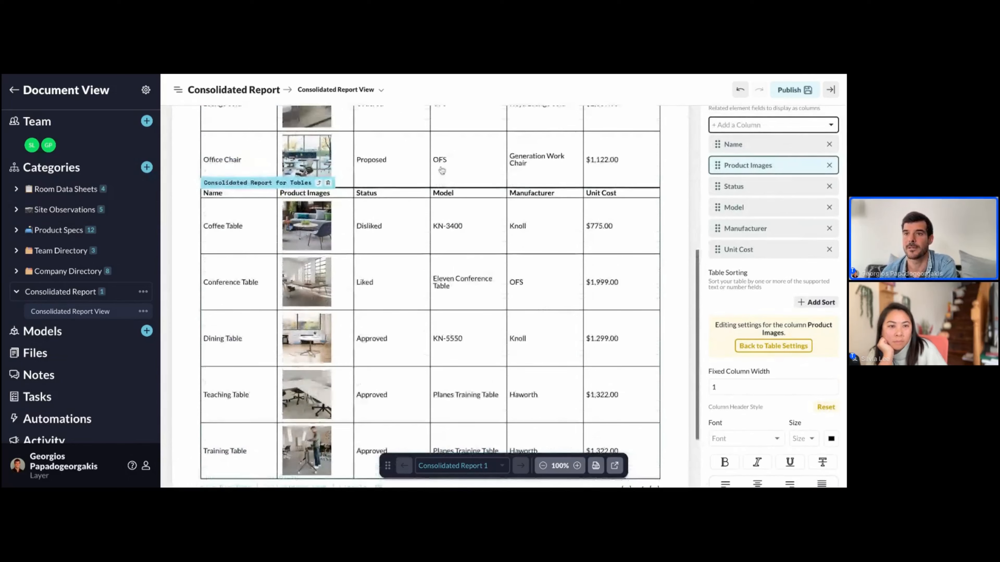
pyautogui.click(818, 91)
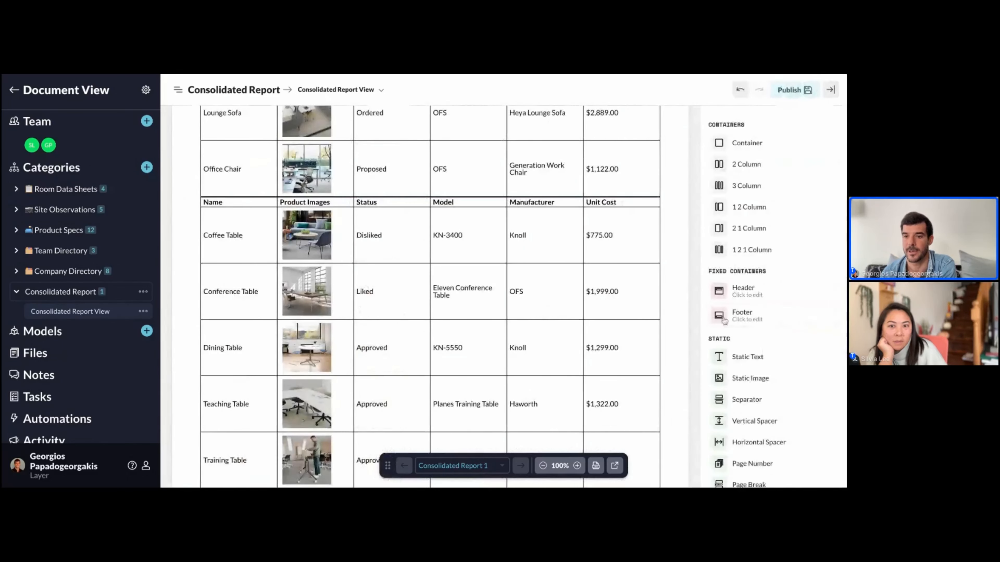
# Step: Insert a vertical spacer between the chairs table and the Consolidated Report for Tables block, with a height of 40
pyautogui.scroll(-3, 726, 323)
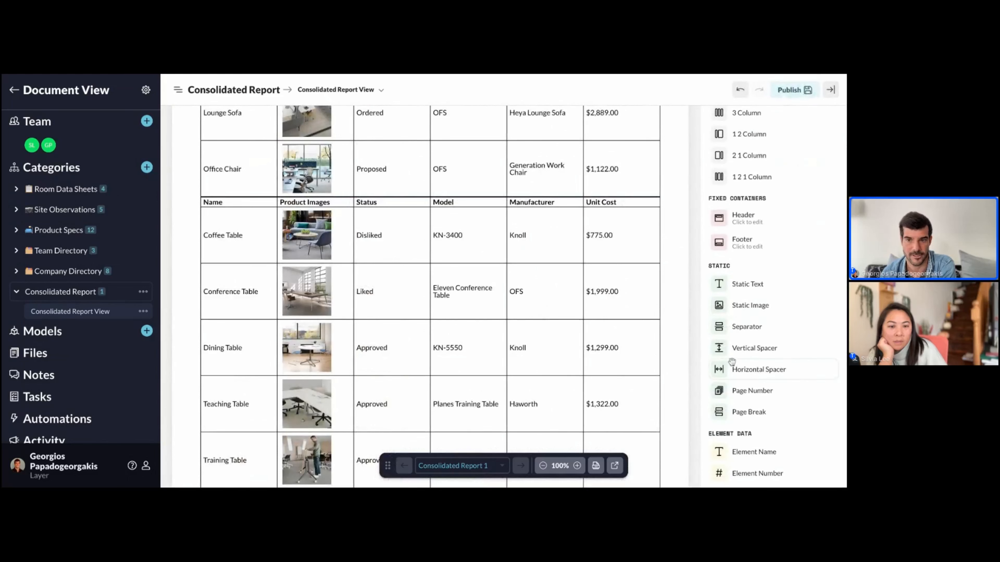
pyautogui.scroll(-1, 732, 359)
pyautogui.moveTo(738, 335); pyautogui.dragTo(540, 207)
pyautogui.click(726, 160)
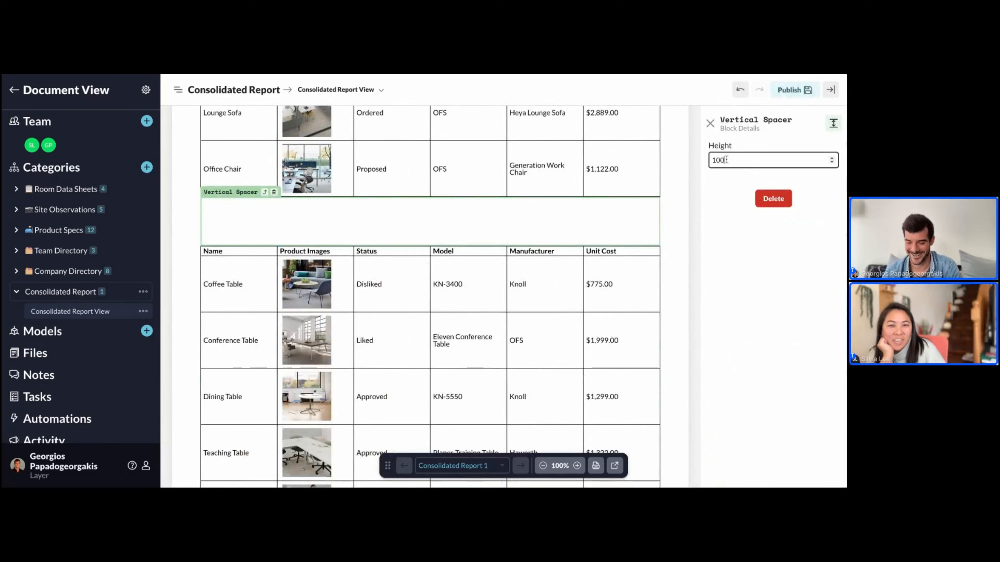
pyautogui.press('BackSpace')
pyautogui.press('BackSpace')
pyautogui.write('30')
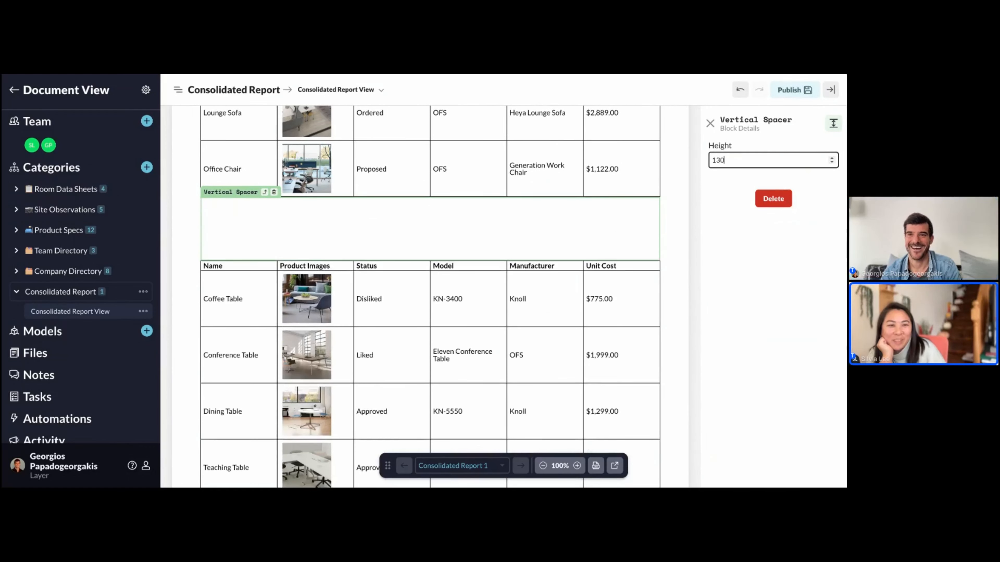
pyautogui.press('BackSpace')
pyautogui.press('BackSpace')
pyautogui.press('BackSpace')
pyautogui.write('30')
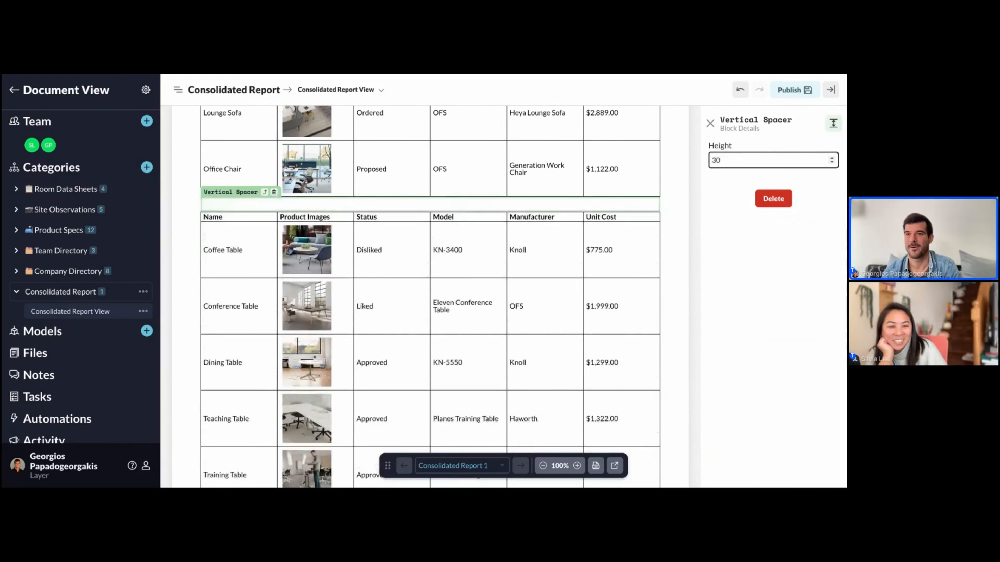
pyautogui.press('BackSpace')
pyautogui.press('BackSpace')
pyautogui.write('40')
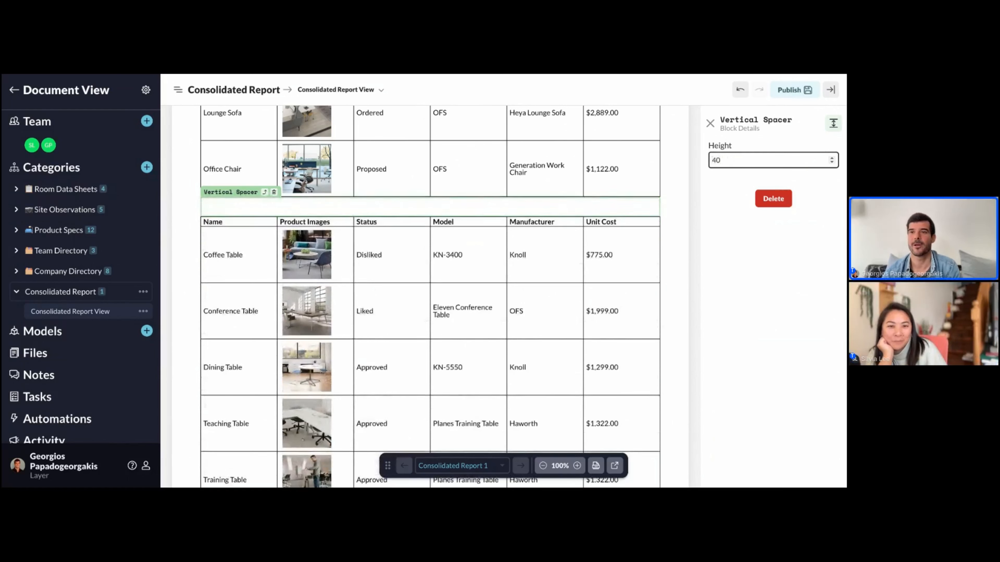
pyautogui.click(710, 123)
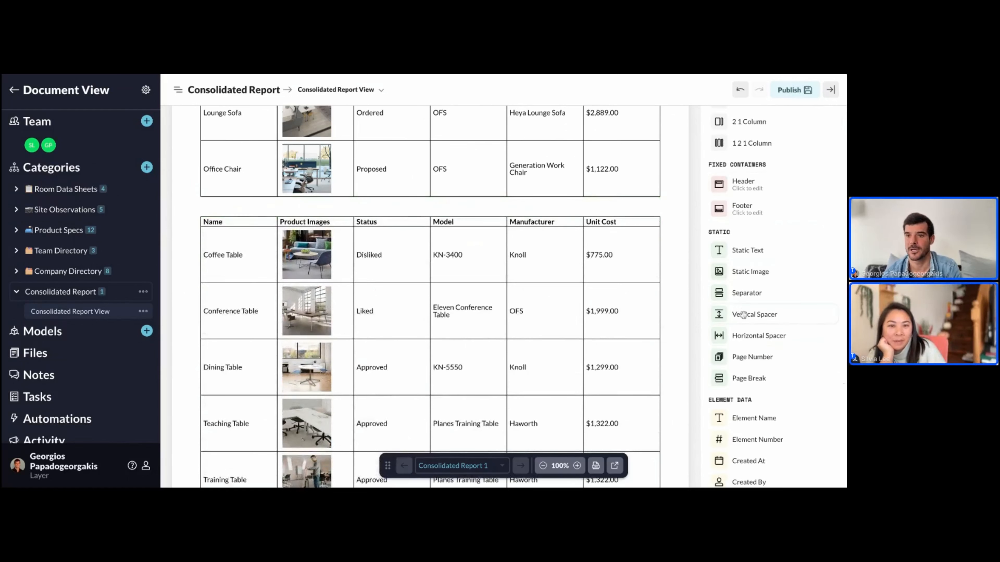
# Step: Add a bold static text heading reading "Tables" directly above the Consolidated Report for Tables block and close its settings
pyautogui.moveTo(737, 257); pyautogui.dragTo(239, 220)
pyautogui.doubleClick(237, 222)
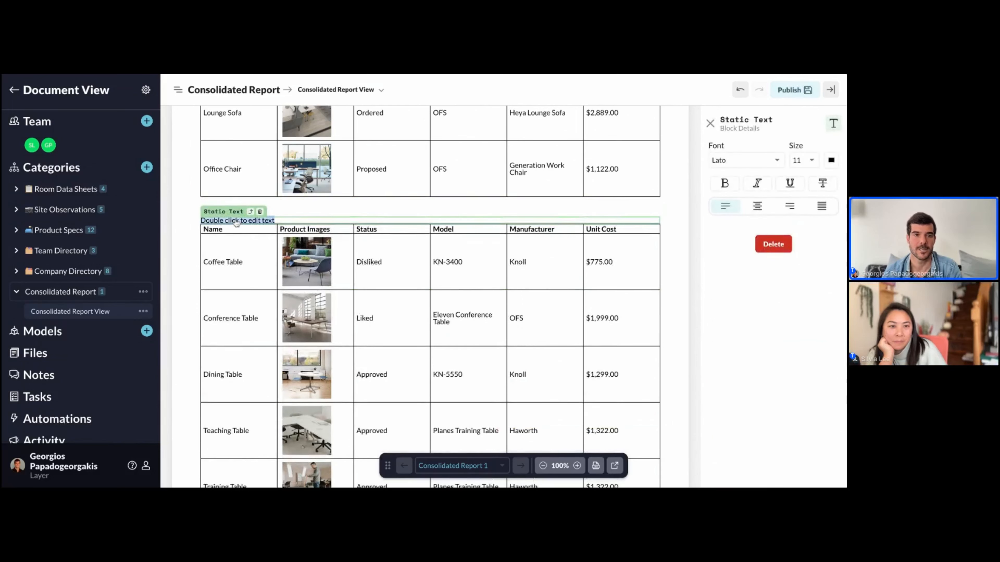
pyautogui.press('BackSpace')
pyautogui.write('Conos')
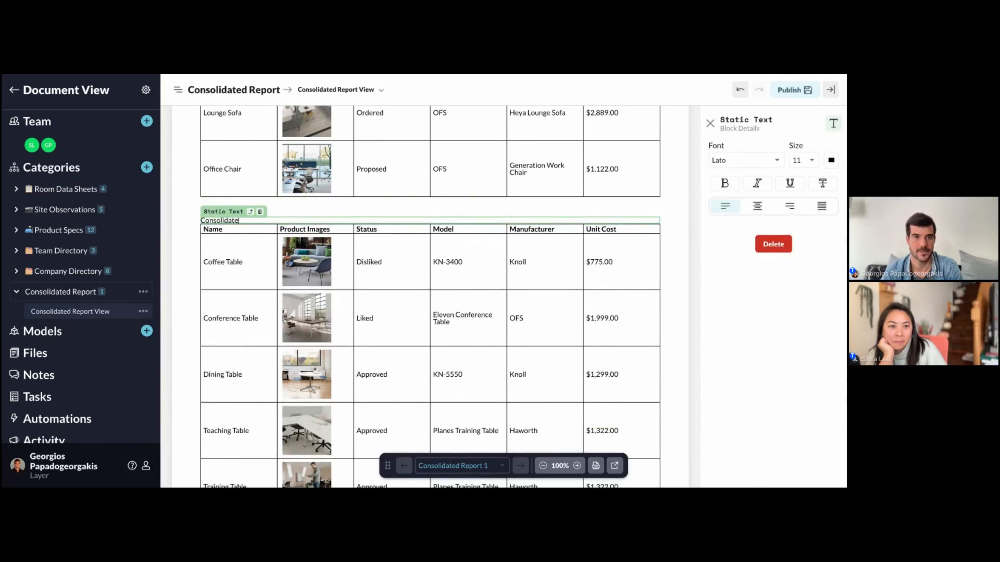
pyautogui.write('lidated Tab')
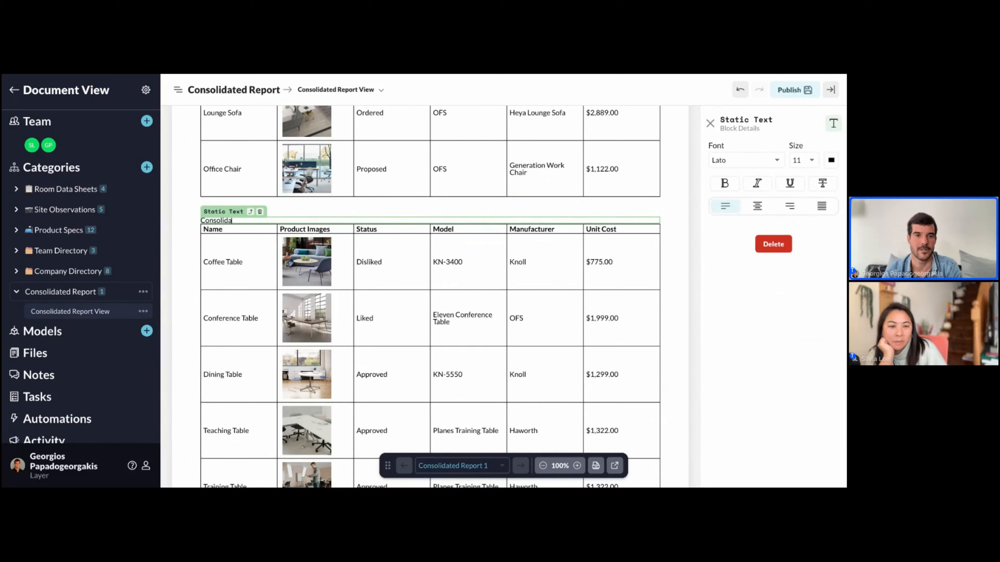
pyautogui.press('BackSpace')
pyautogui.press('BackSpace')
pyautogui.press('BackSpace')
pyautogui.press('BackSpace')
pyautogui.press('BackSpace')
pyautogui.press('BackSpace')
pyautogui.press('BackSpace')
pyautogui.press('BackSpace')
pyautogui.press('BackSpace')
pyautogui.write('Tabl')
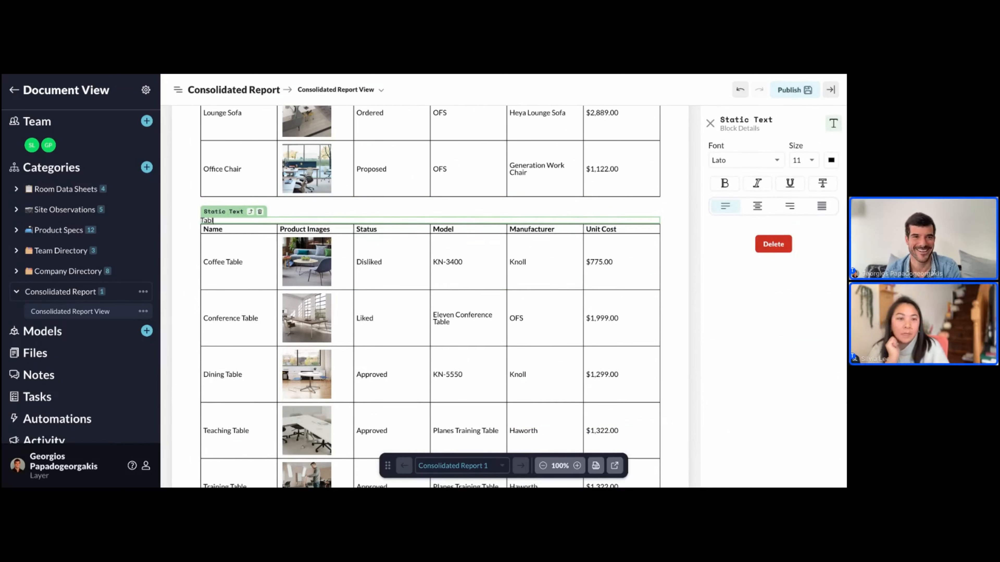
pyautogui.write('es')
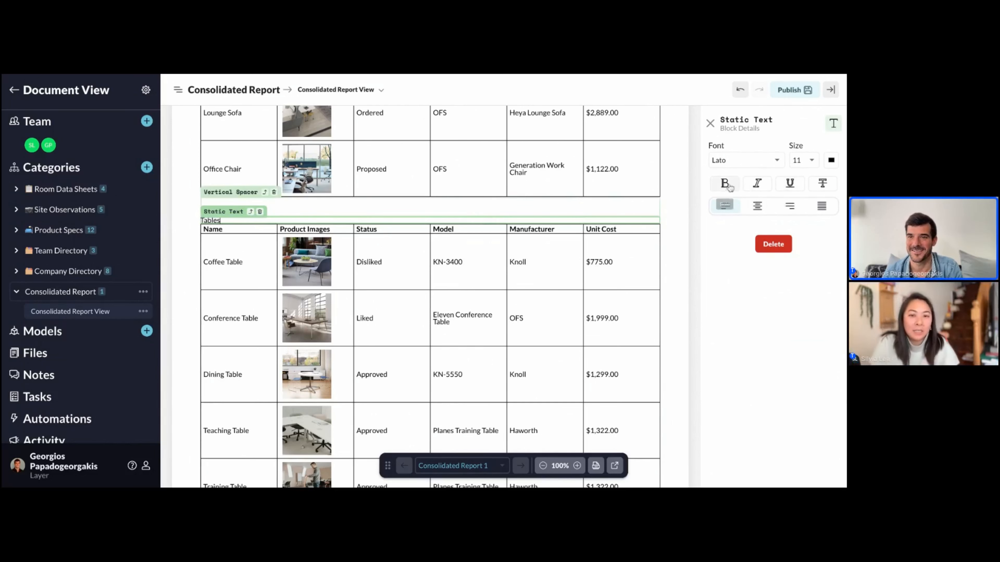
pyautogui.click(725, 184)
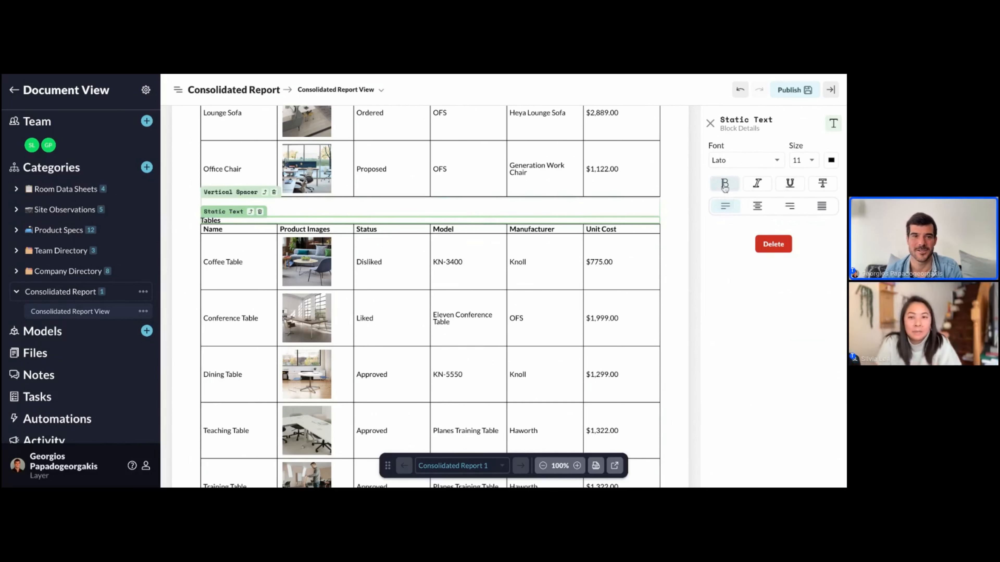
pyautogui.click(710, 124)
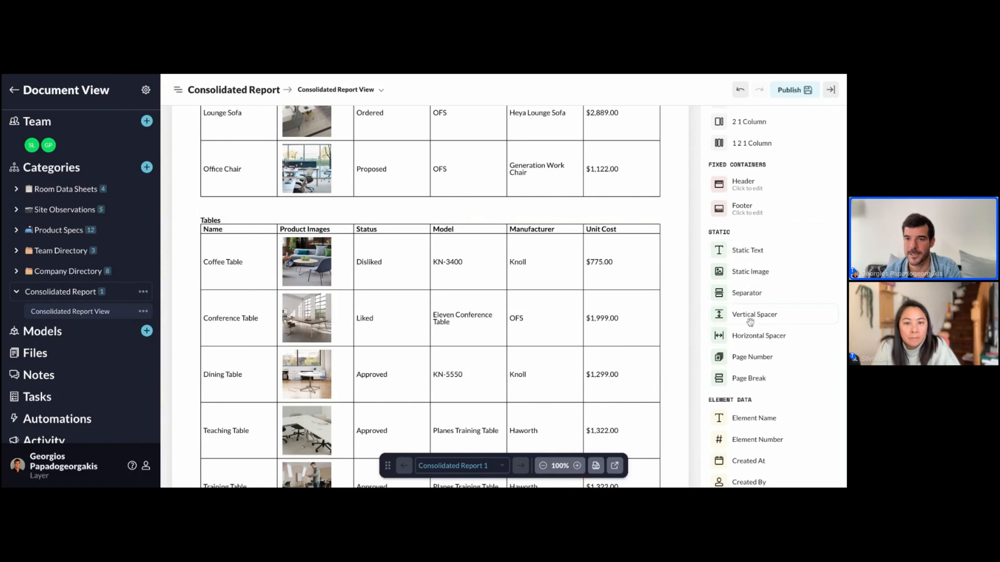
# Step: Insert a vertical spacer with a height of 10 between the Tables heading and the table beneath it
pyautogui.moveTo(749, 319); pyautogui.dragTo(212, 226)
pyautogui.doubleClick(737, 160)
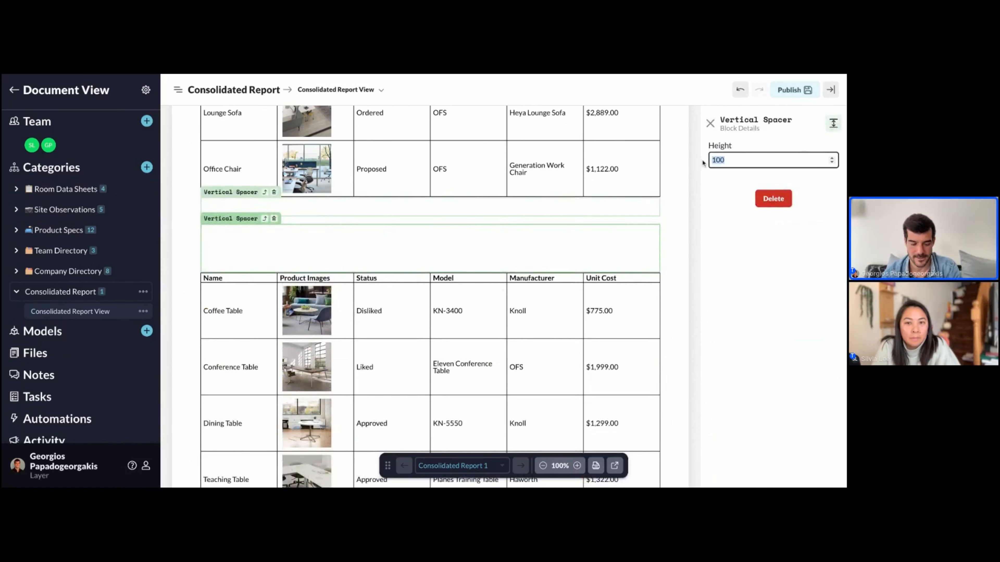
pyautogui.write('10')
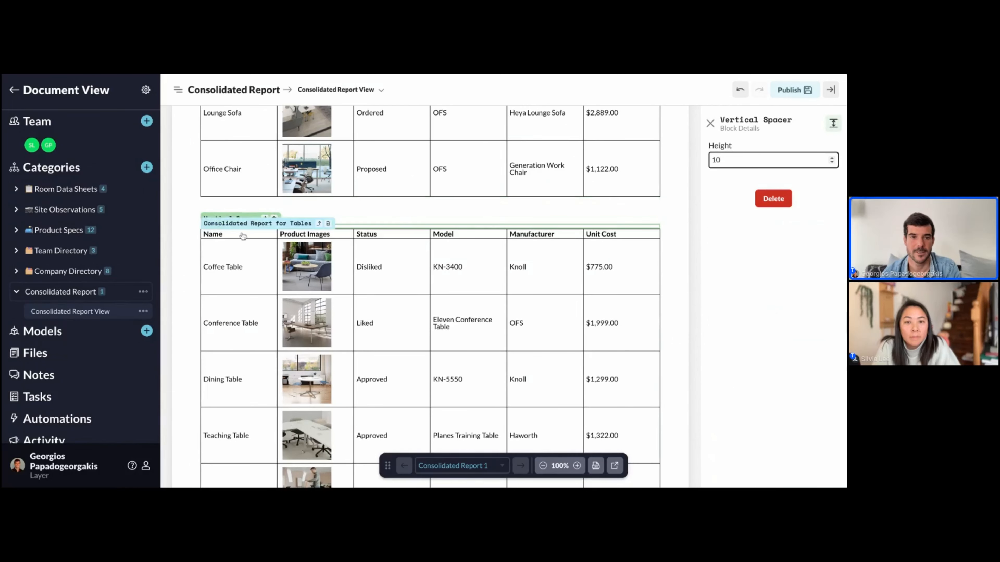
# Step: Set the font size of the Tables heading to 18
pyautogui.click(319, 222)
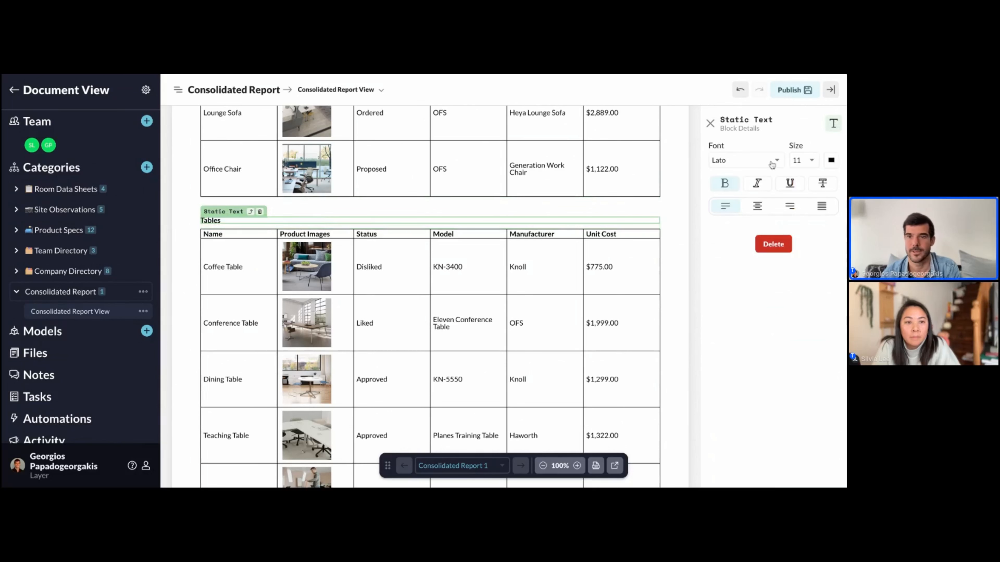
pyautogui.click(803, 161)
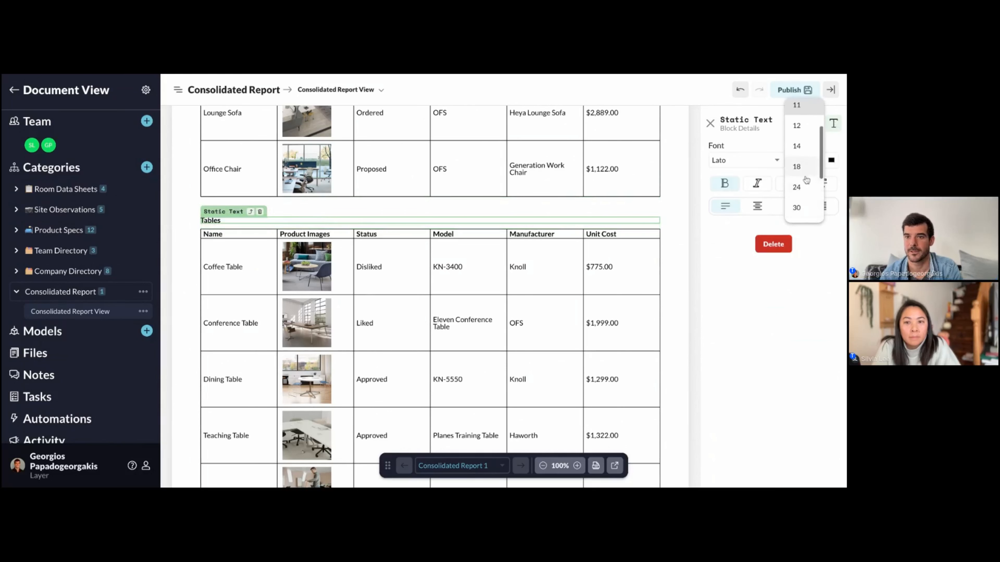
pyautogui.click(806, 167)
pyautogui.scroll(2, 314, 263)
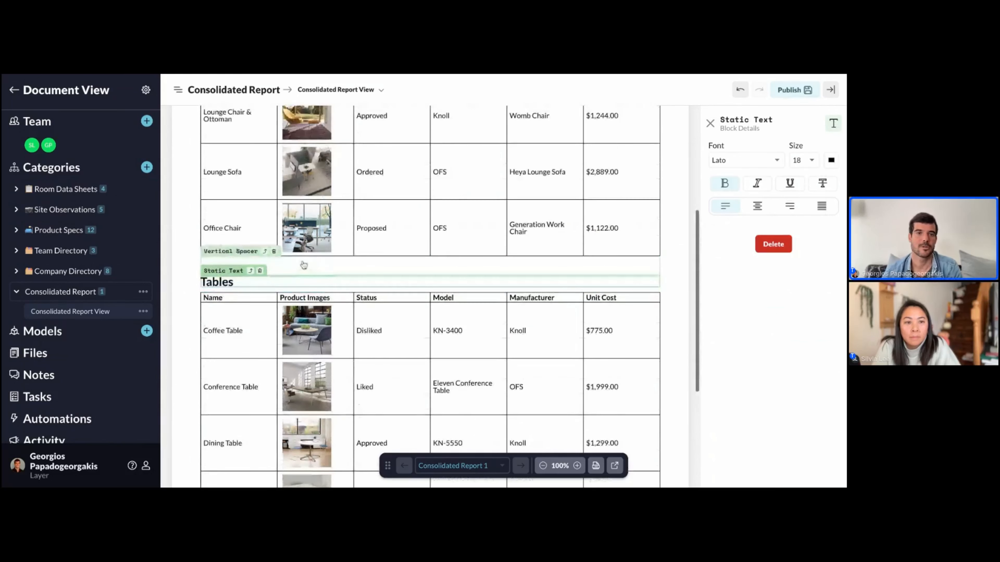
pyautogui.click(408, 285)
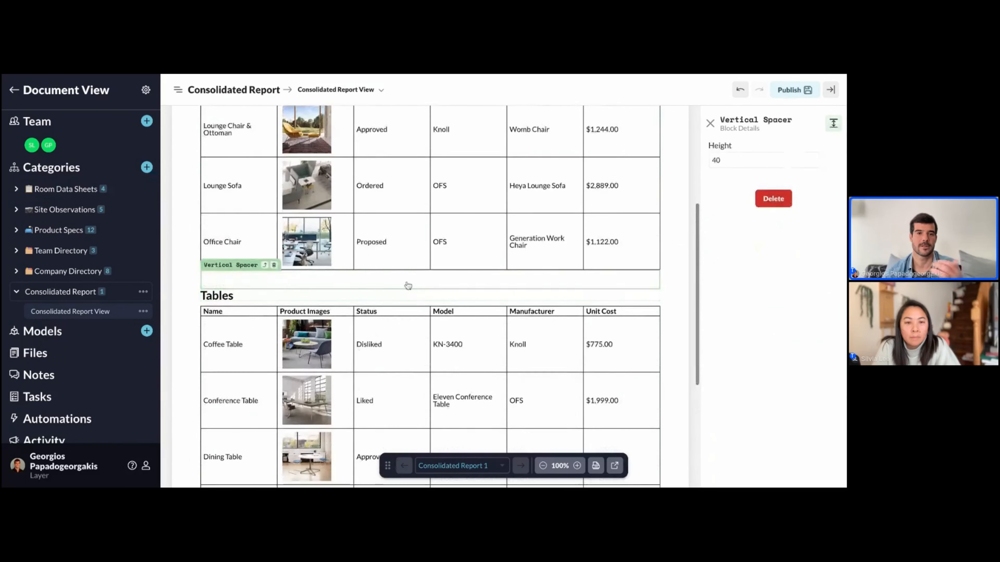
# Step: Review the full report layout, and open the Consolidated Report 1 record from the Consolidated Report category list
pyautogui.scroll(-1, 408, 285)
pyautogui.scroll(6, 408, 285)
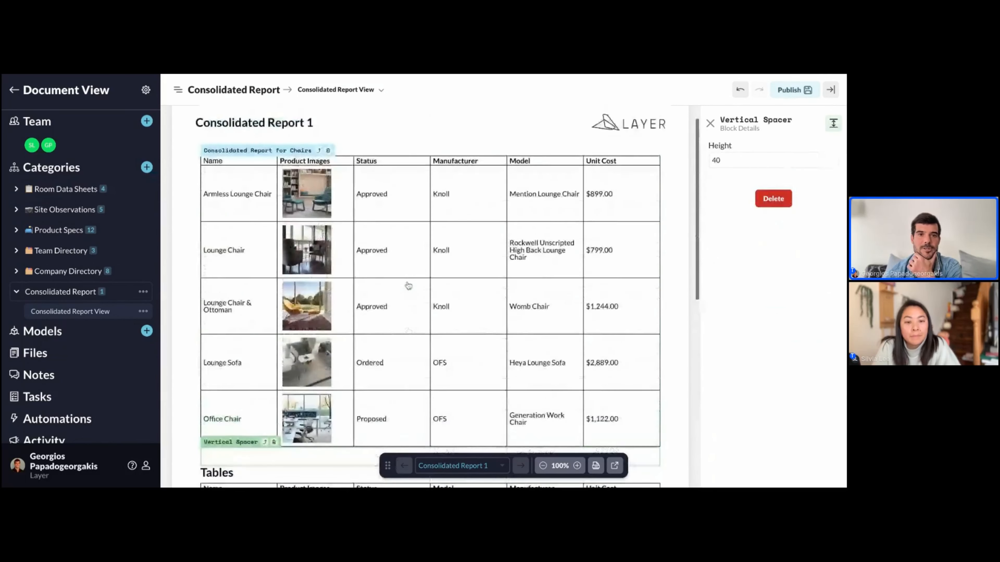
pyautogui.scroll(-9, 389, 225)
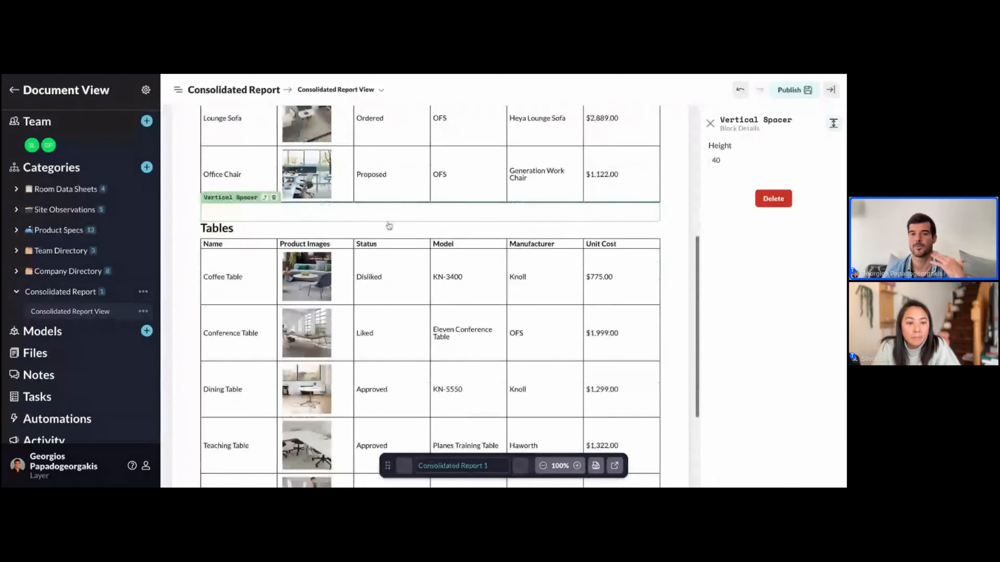
pyautogui.scroll(-1, 389, 225)
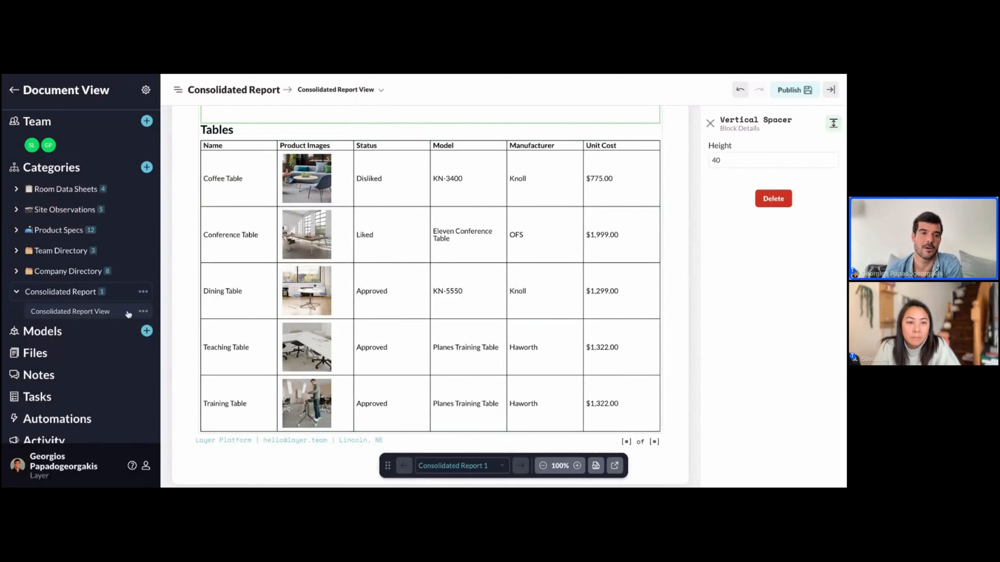
pyautogui.click(120, 295)
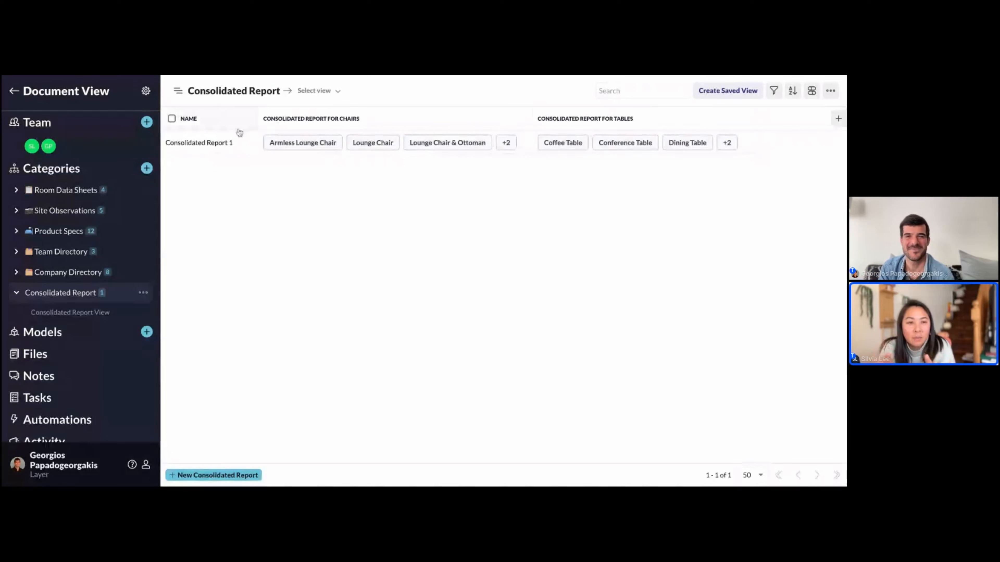
pyautogui.click(223, 146)
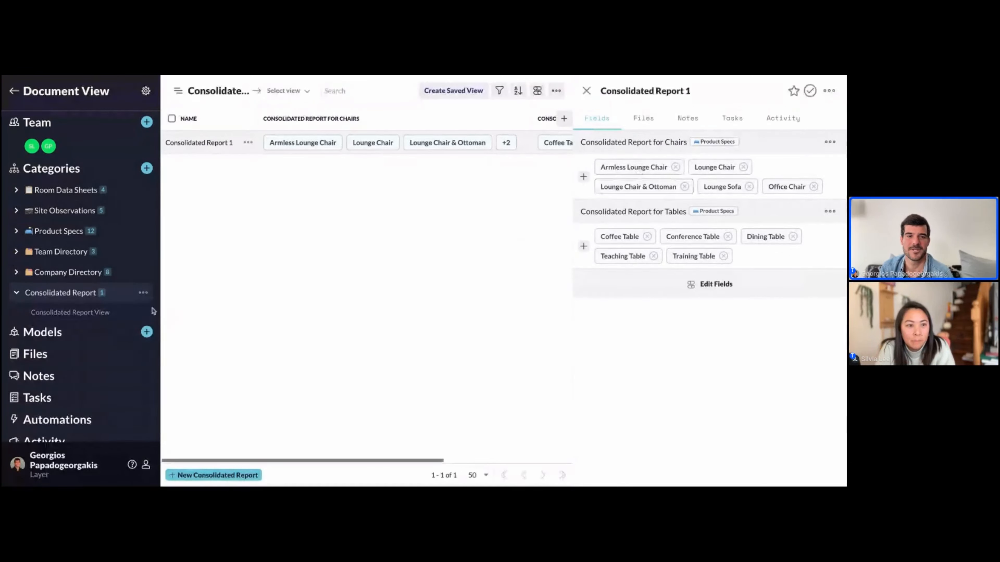
# Step: Reopen the Consolidated Report View document and select its Consolidated Report for Chairs block
pyautogui.click(145, 313)
pyautogui.click(144, 314)
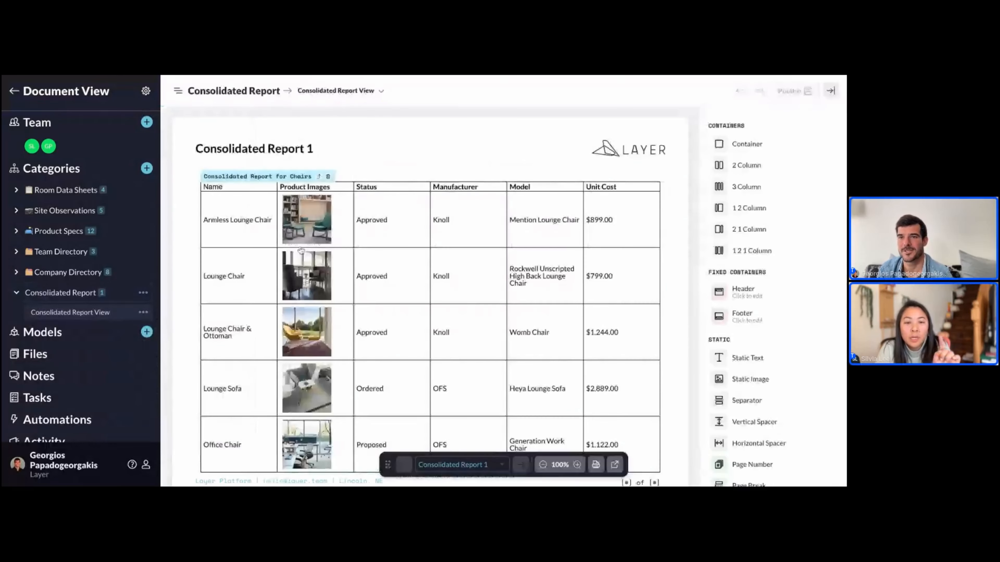
pyautogui.click(547, 244)
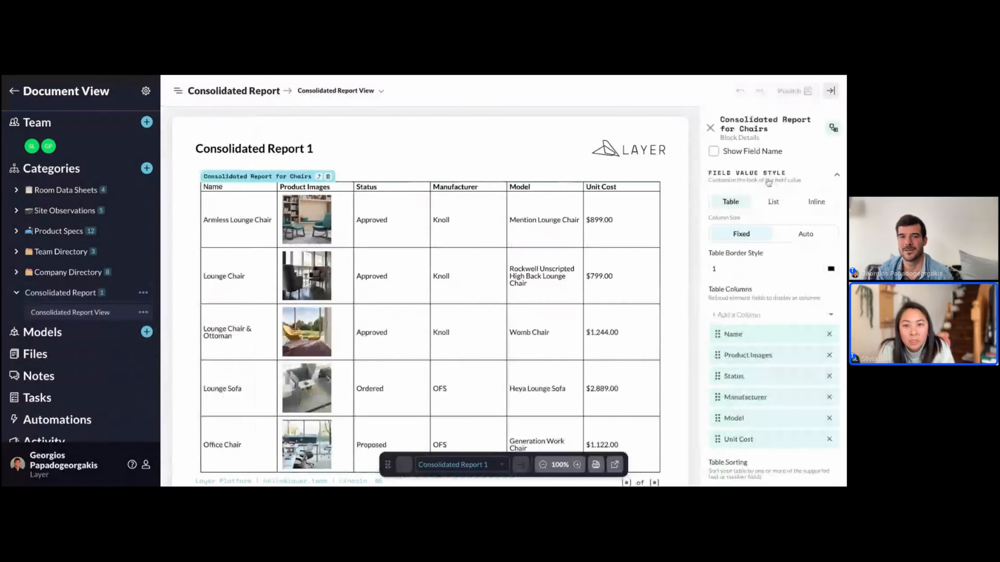
# Step: Open the Armless Lounge Chair record alongside the report and zoom the document to 119%
pyautogui.click(615, 463)
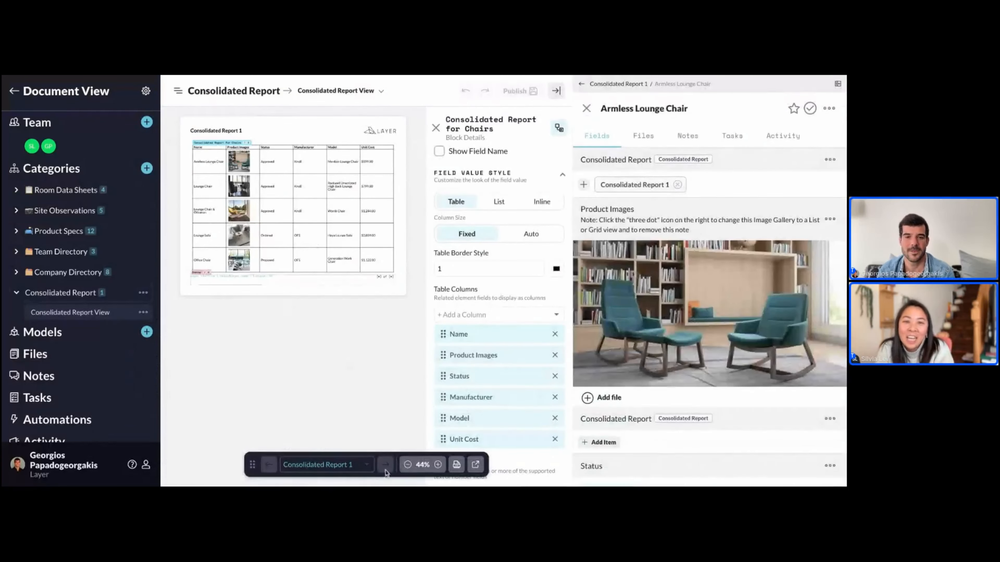
pyautogui.click(437, 464)
pyautogui.click(438, 465)
pyautogui.click(439, 465)
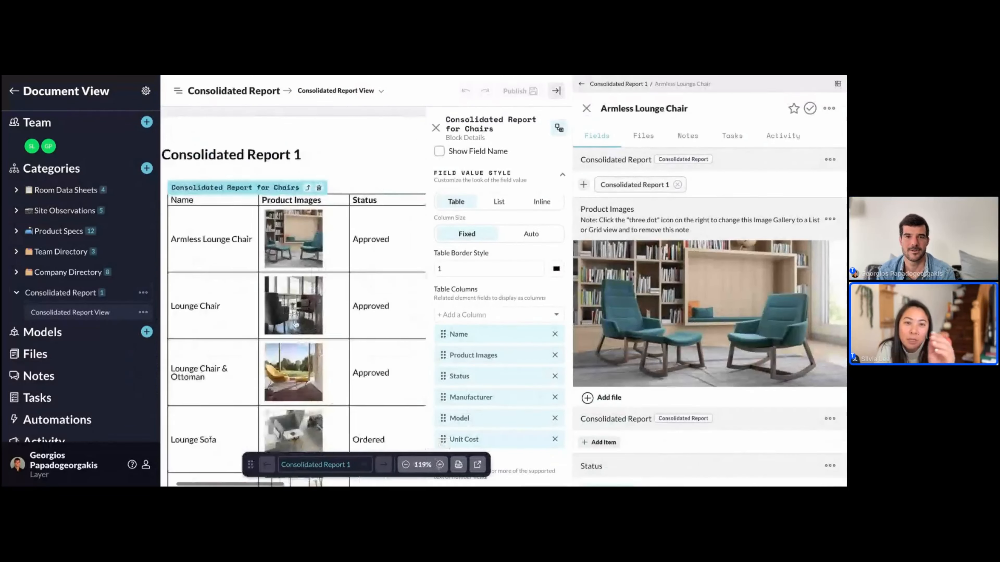
# Step: Set the Armless Lounge Chair's Unit Cost to $1,000 in its record
pyautogui.hscroll(5, 295, 323)
pyautogui.scroll(-5, 718, 377)
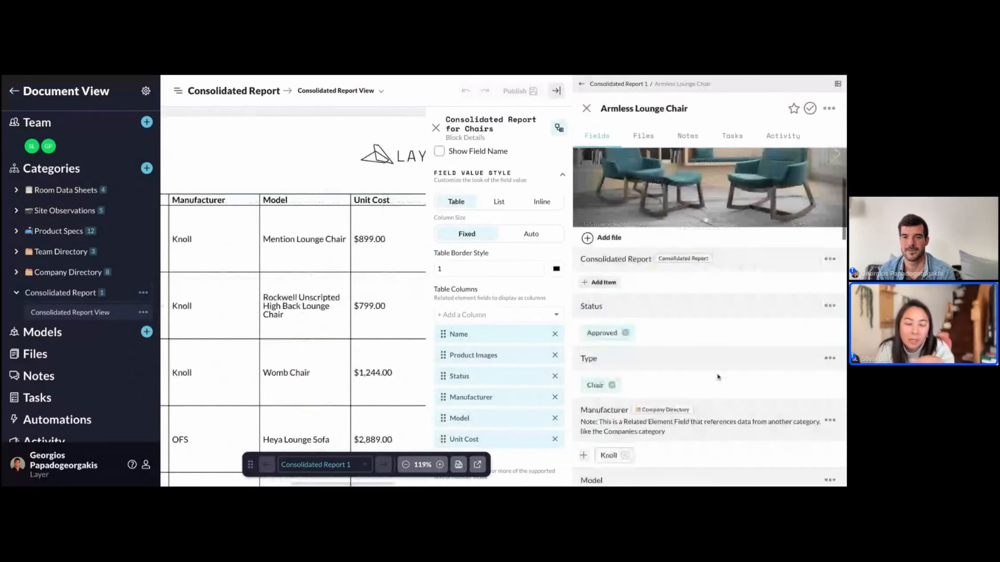
pyautogui.scroll(-3, 710, 371)
pyautogui.click(627, 347)
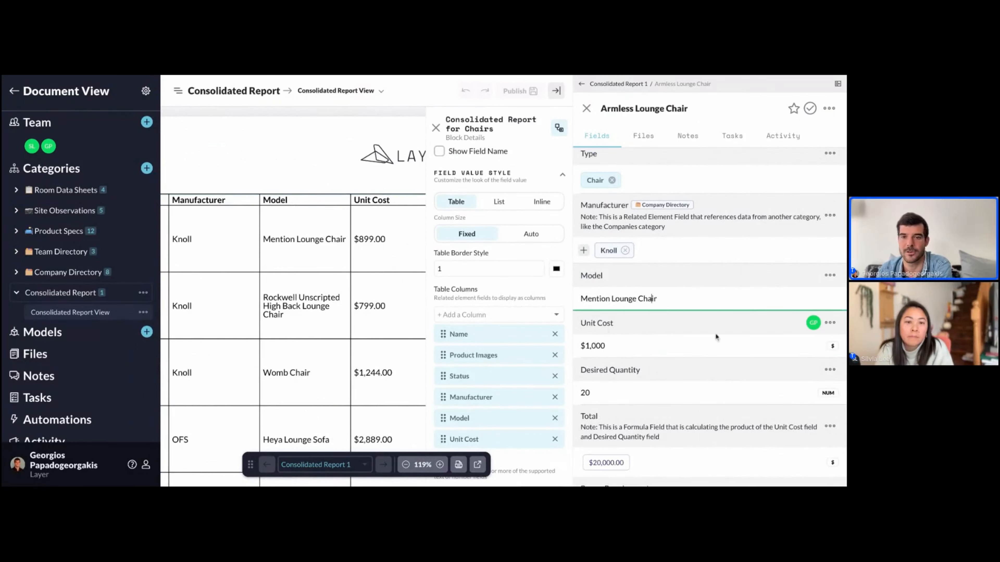
# Step: Reopen the Armless Lounge Chair record from Consolidated Report 1 and check its field values
pyautogui.click(617, 85)
pyautogui.click(653, 171)
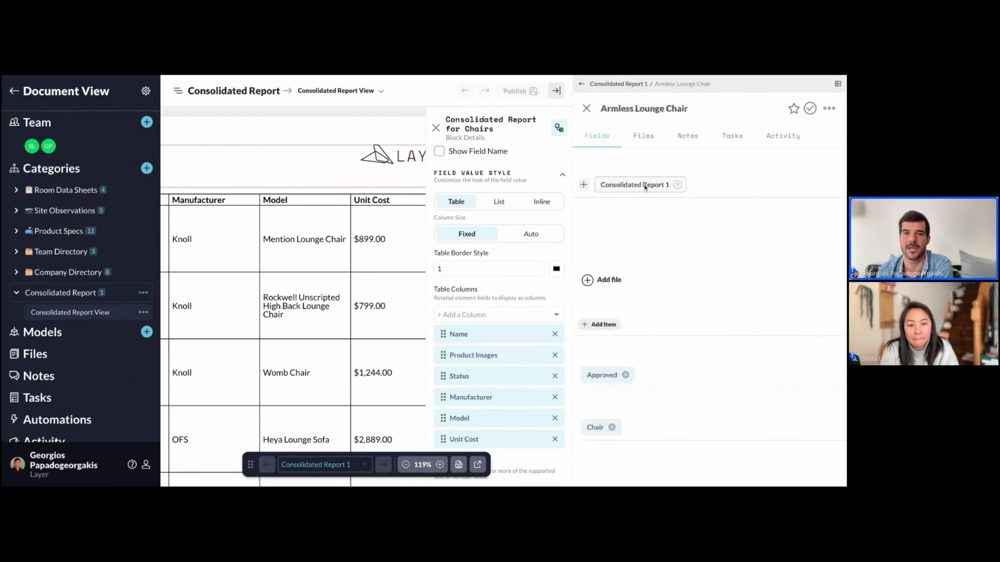
pyautogui.scroll(-6, 665, 280)
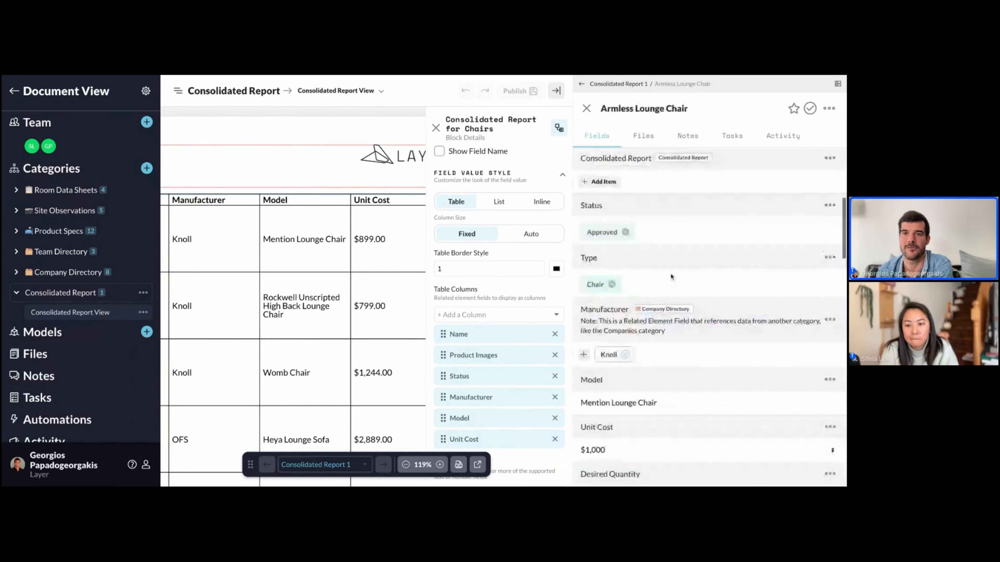
pyautogui.scroll(6, 665, 277)
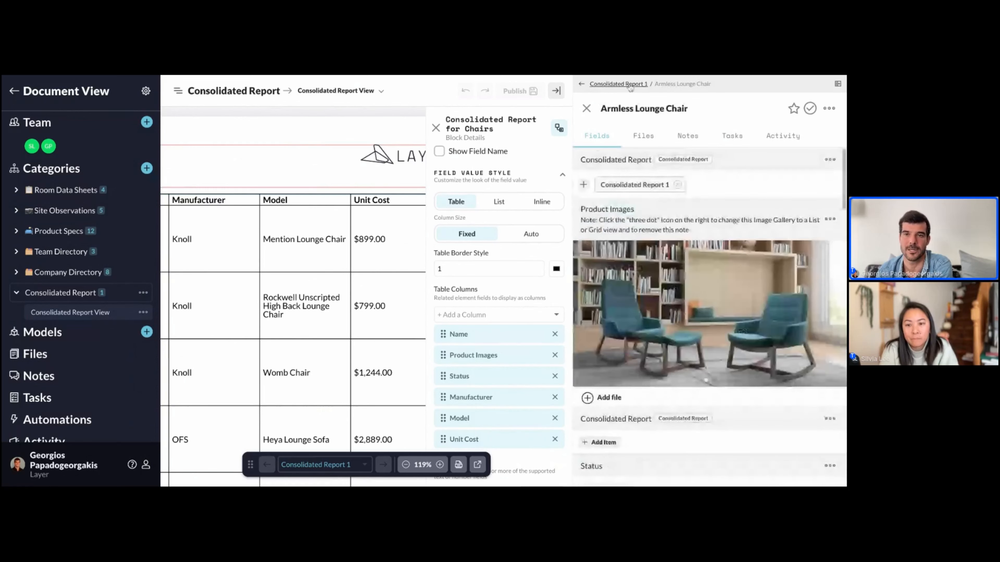
# Step: Return to the Consolidated Report 1 record, close it and view the chairs table in the report
pyautogui.click(629, 85)
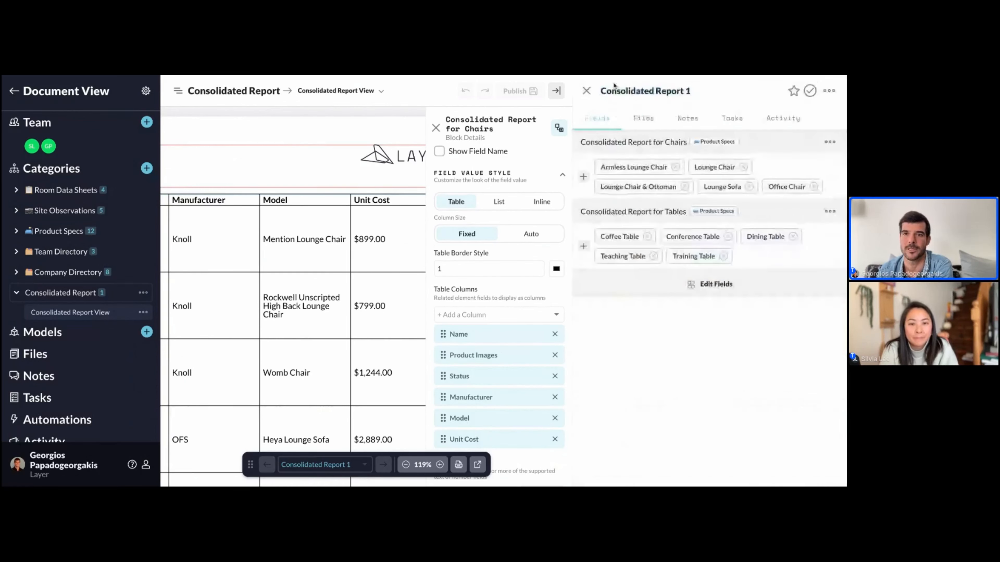
pyautogui.click(587, 92)
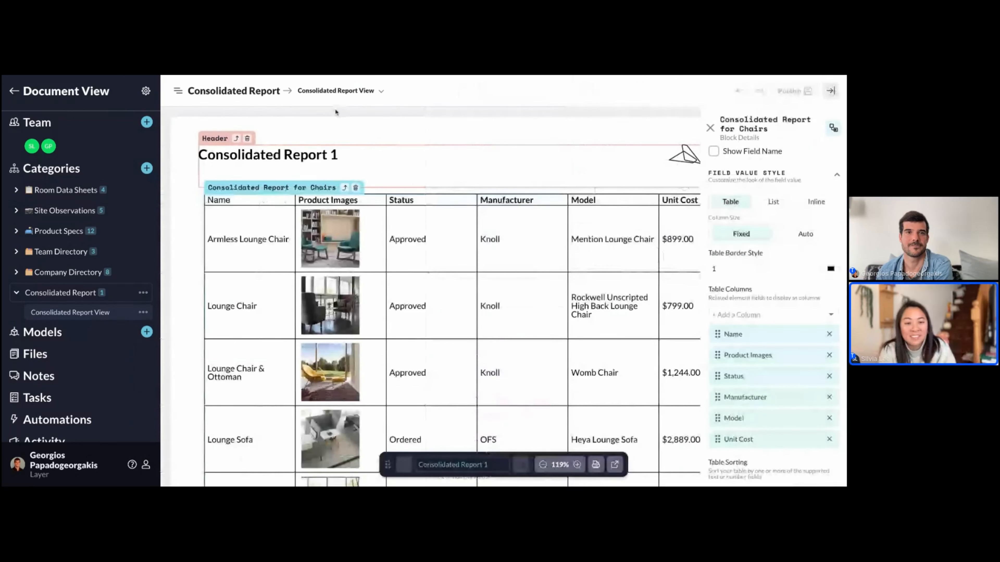
pyautogui.hscroll(2, 338, 123)
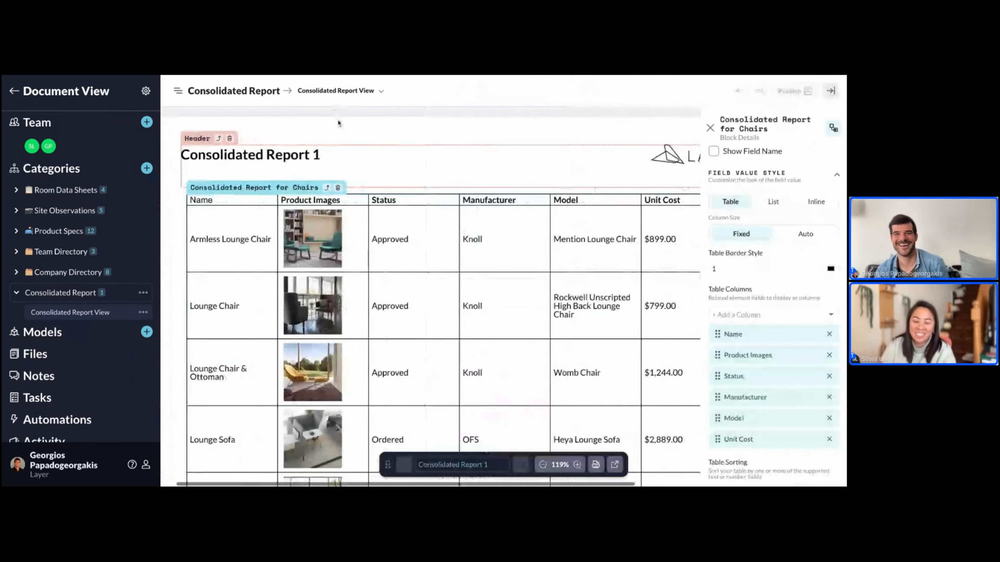
pyautogui.hscroll(2, 338, 123)
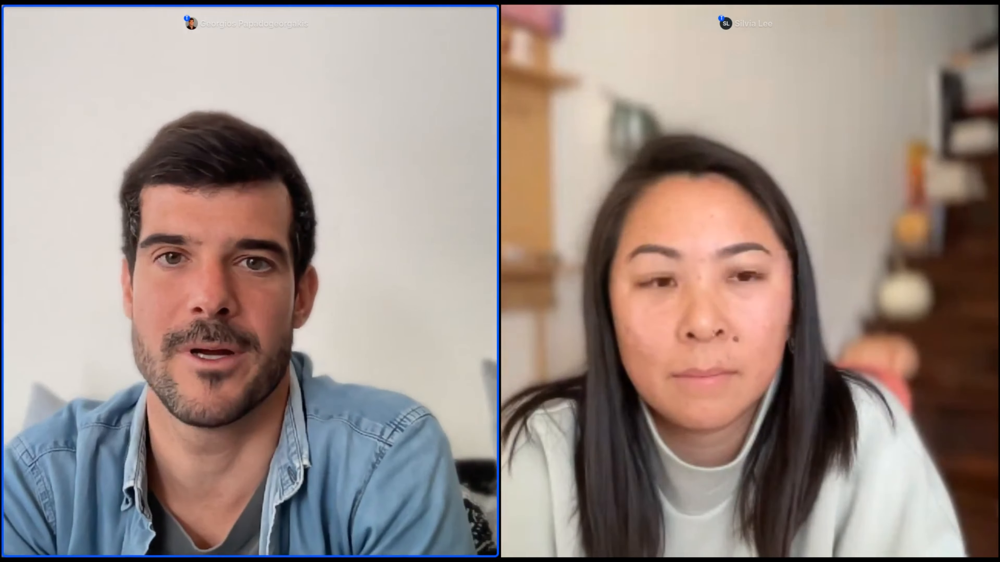